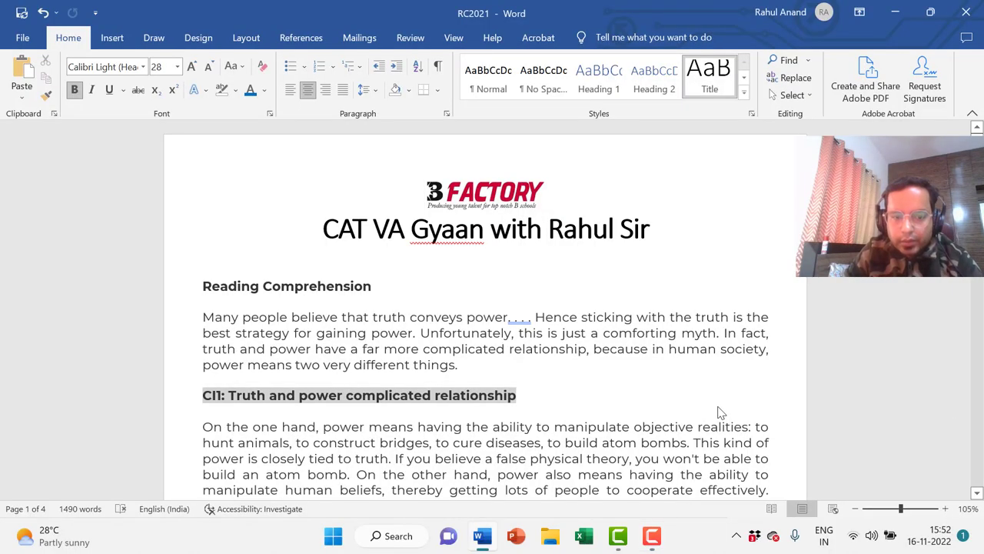
# Hide the Camtasia and recorder windows and place the caret in the opening paragraph in Word
pyautogui.click(654, 536)
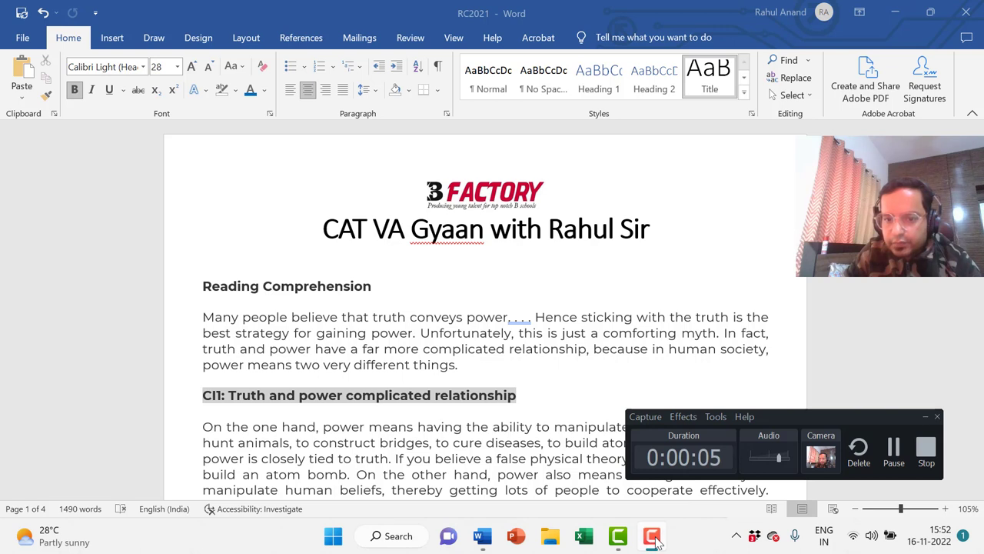
pyautogui.click(655, 540)
pyautogui.click(586, 318)
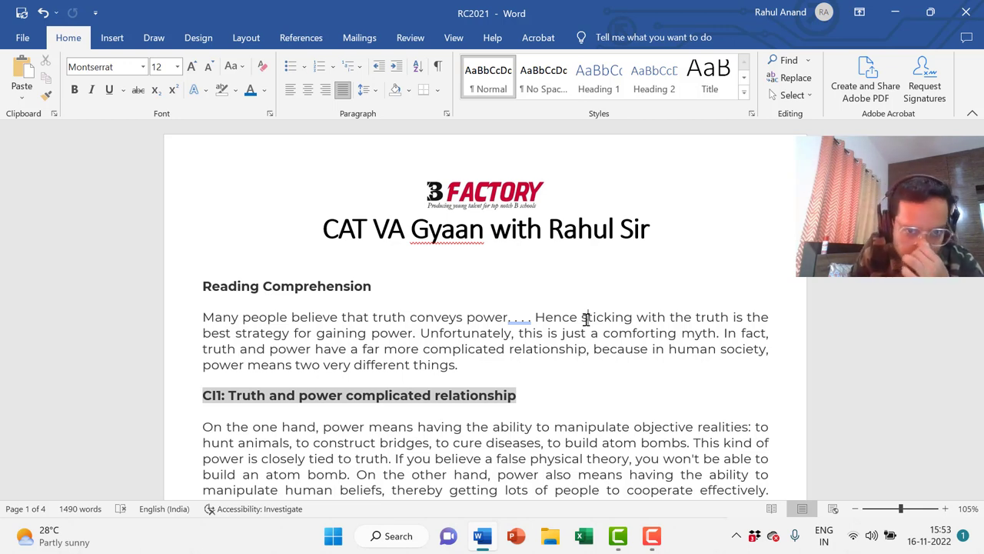
pyautogui.click(380, 295)
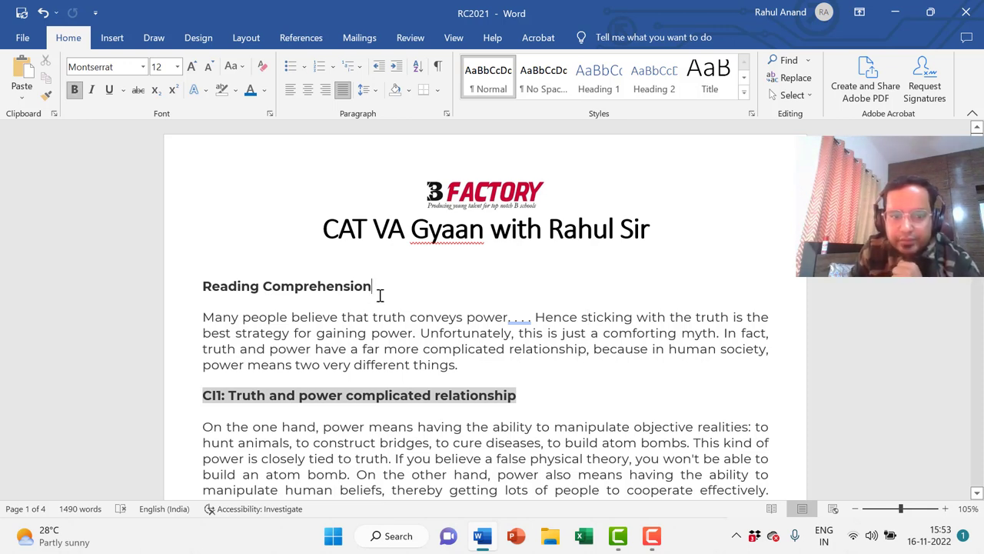
pyautogui.click(216, 327)
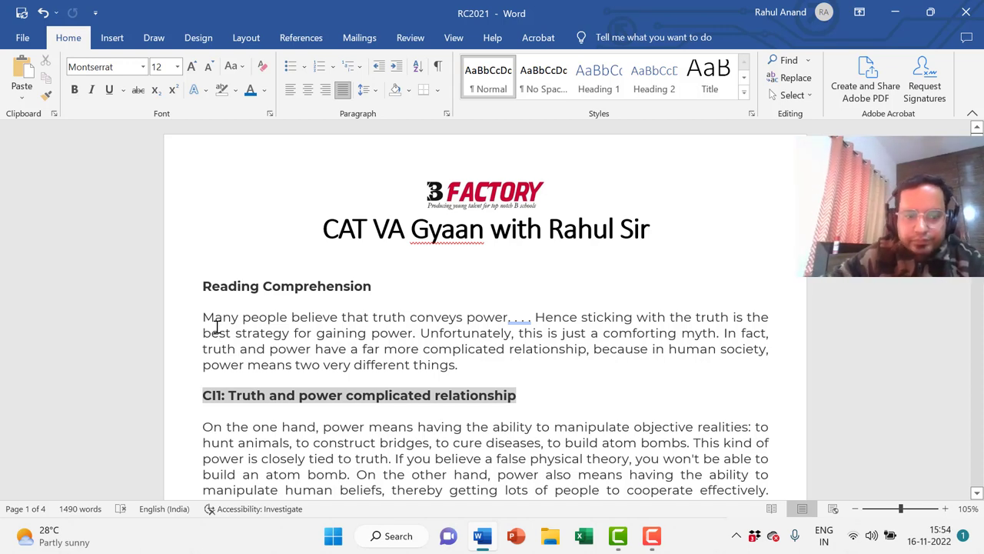
pyautogui.click(204, 317)
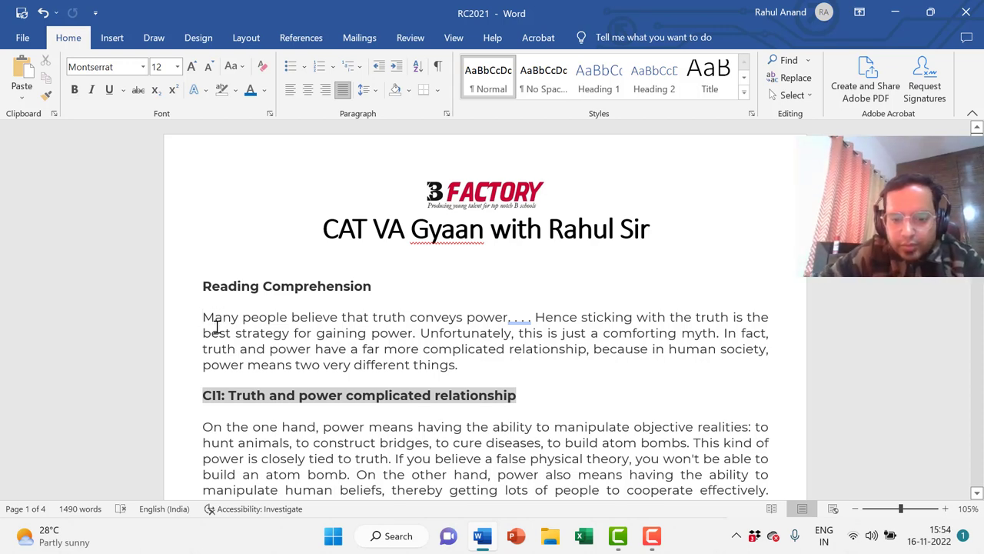
pyautogui.moveTo(654, 550)
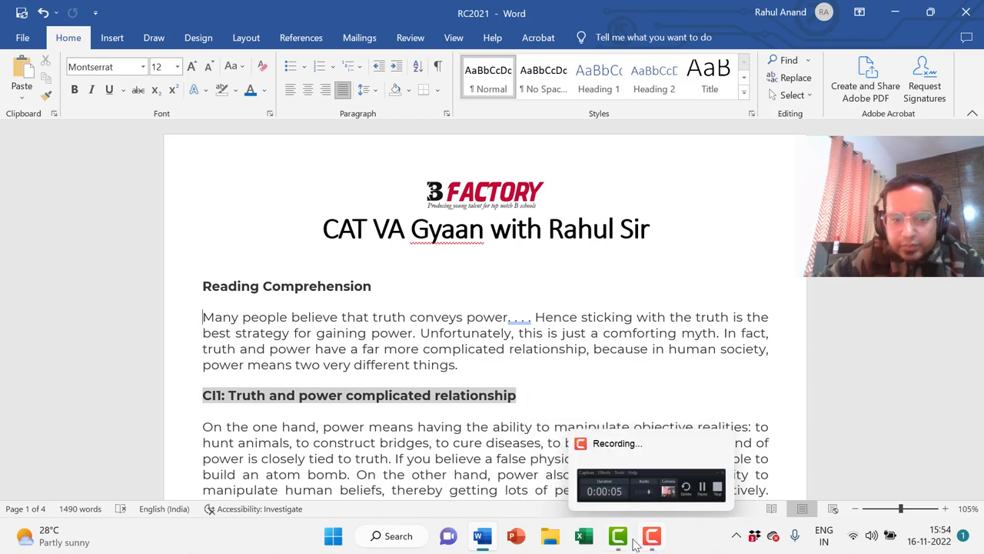
pyautogui.click(619, 543)
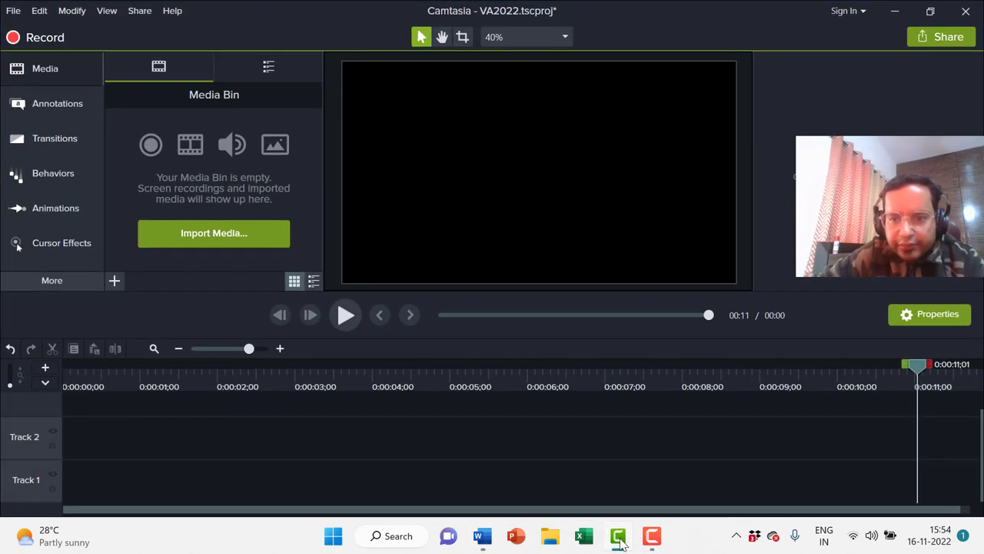
pyautogui.click(619, 543)
pyautogui.click(651, 542)
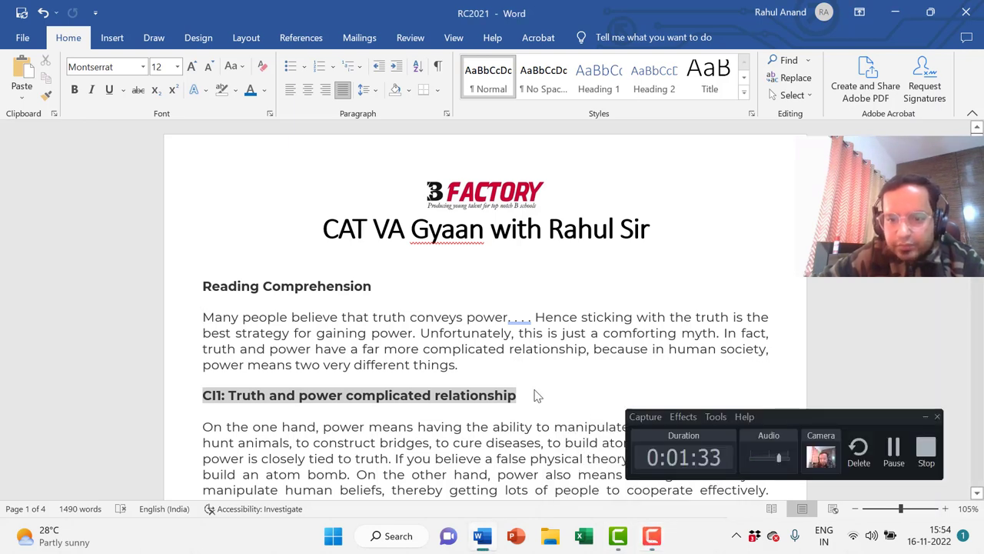
pyautogui.click(609, 353)
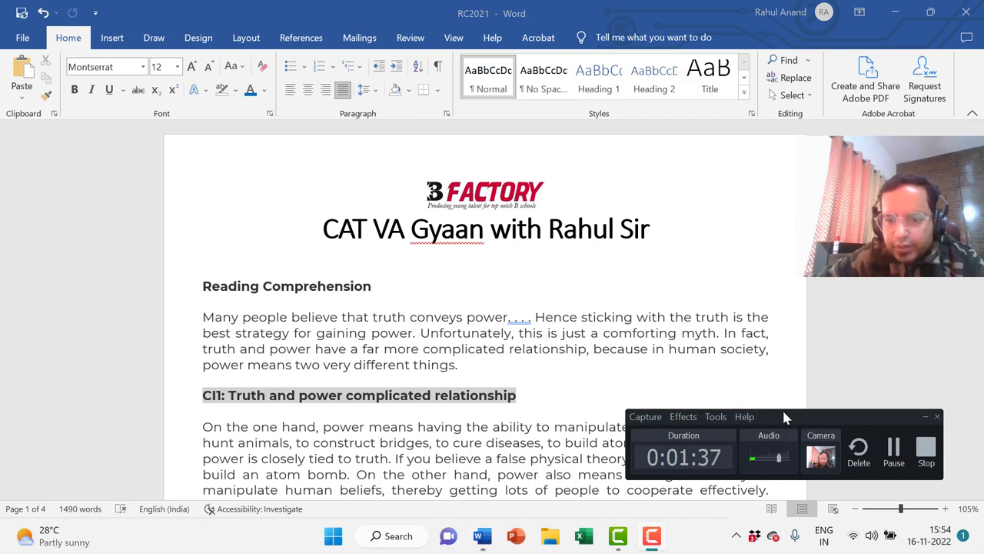
pyautogui.click(927, 419)
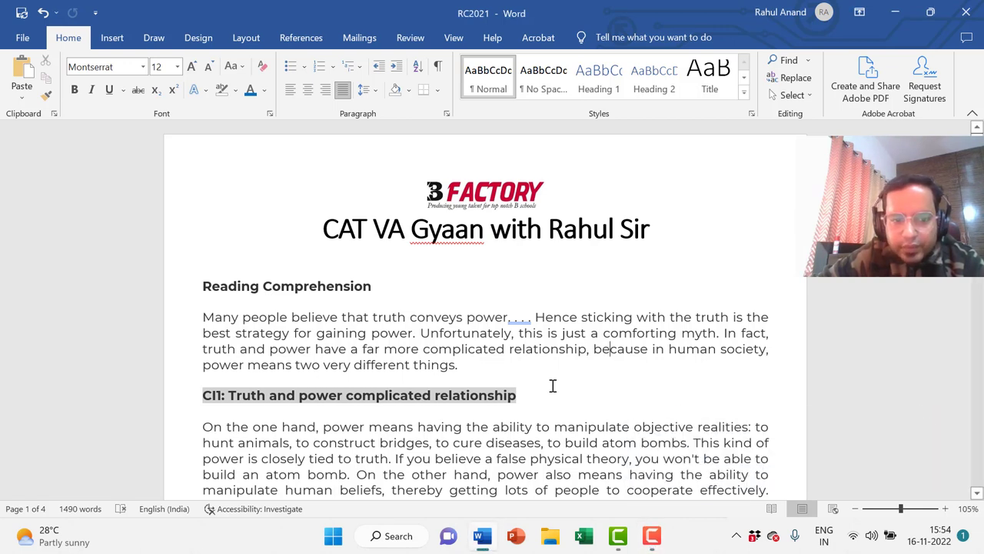
pyautogui.click(448, 321)
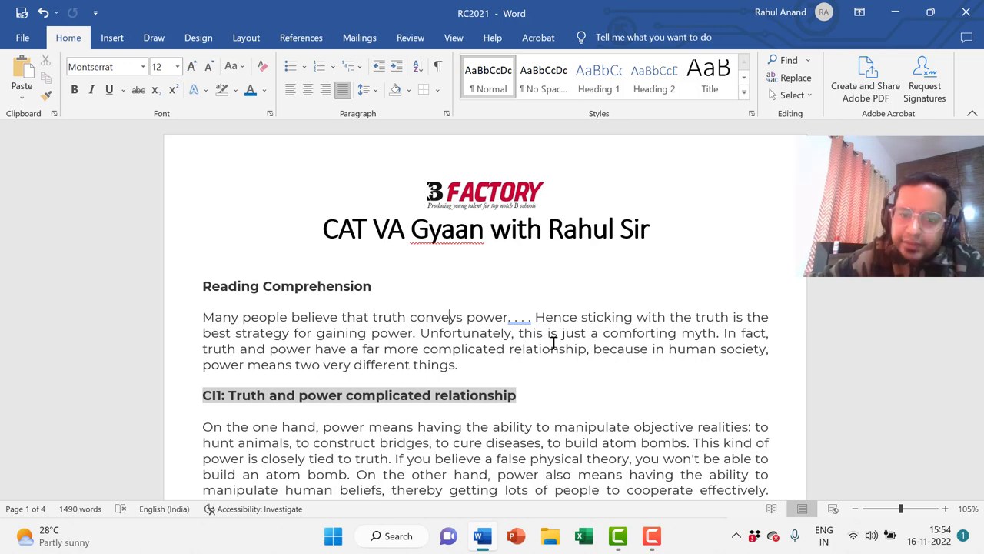
# Bold 'objective realities' in the CI1 paragraph
pyautogui.click(521, 397)
pyautogui.moveTo(407, 378); pyautogui.dragTo(197, 402)
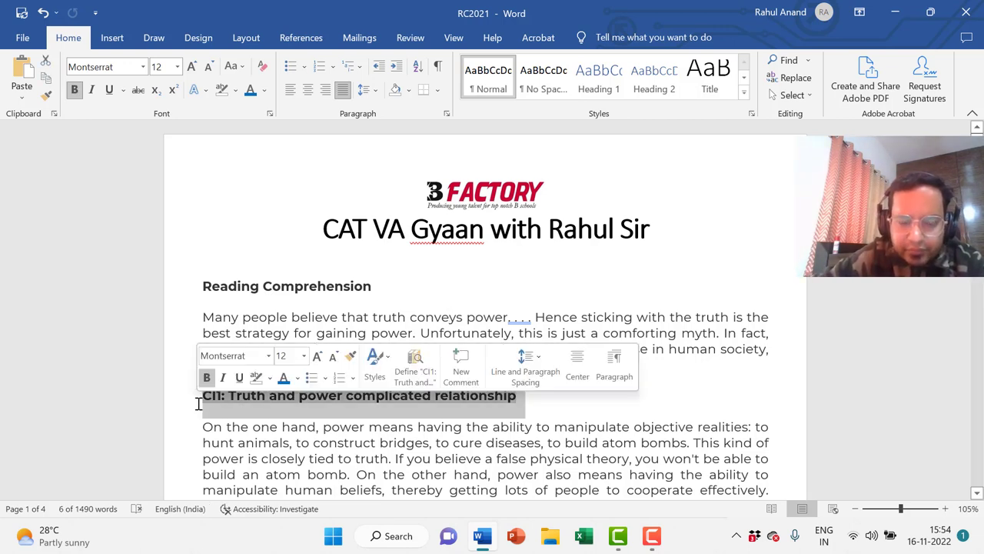
pyautogui.press('Down')
pyautogui.press('Down')
pyautogui.press('Down')
pyautogui.press('Down')
pyautogui.press('Down')
pyautogui.press('Down')
pyautogui.press('Down')
pyautogui.press('Down')
pyautogui.press('Down')
pyautogui.press('Down')
pyautogui.press('Down')
pyautogui.press('Down')
pyautogui.press('Down')
pyautogui.press('Down')
pyautogui.press('Down')
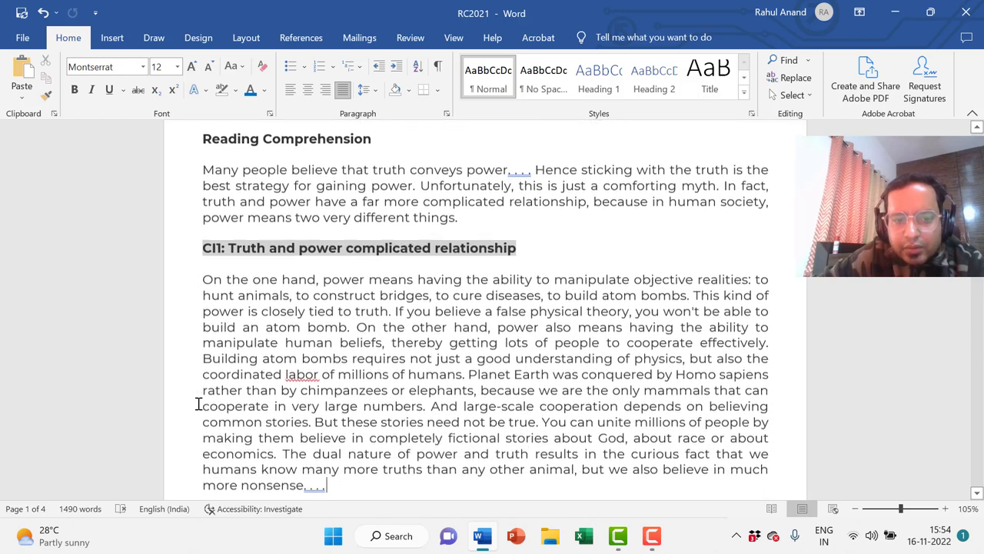
pyautogui.press('Down')
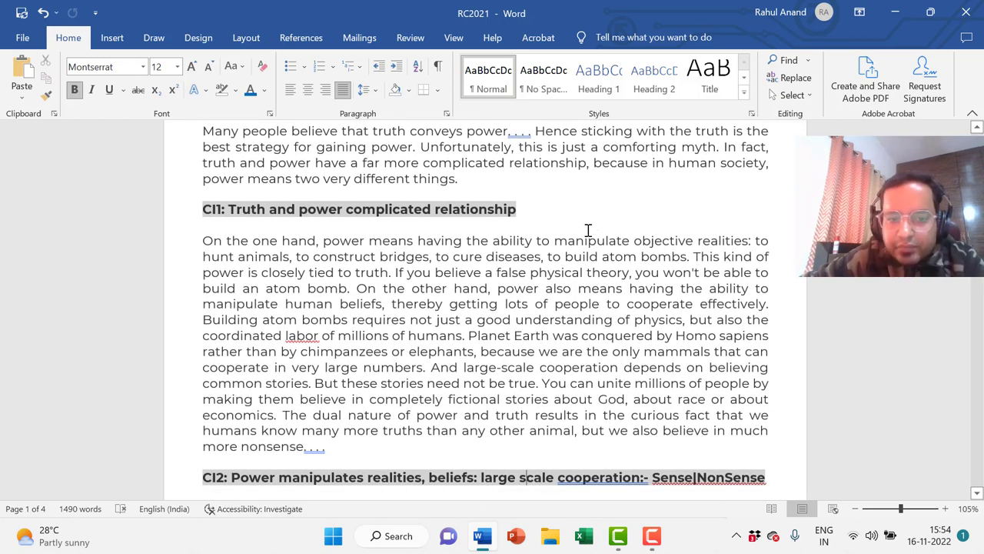
pyautogui.moveTo(749, 240); pyautogui.dragTo(632, 241)
pyautogui.hotkey('ctrl', 'b')
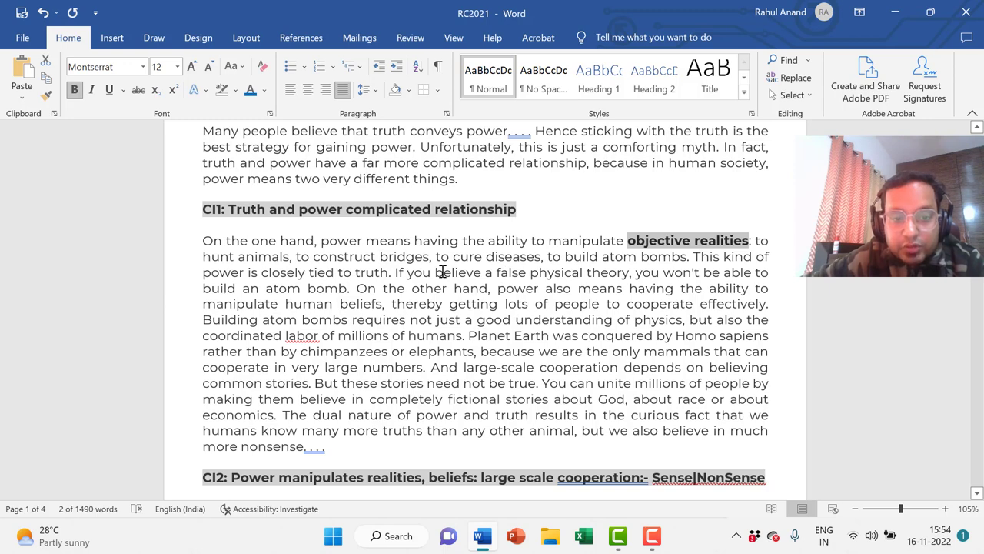
pyautogui.click(395, 273)
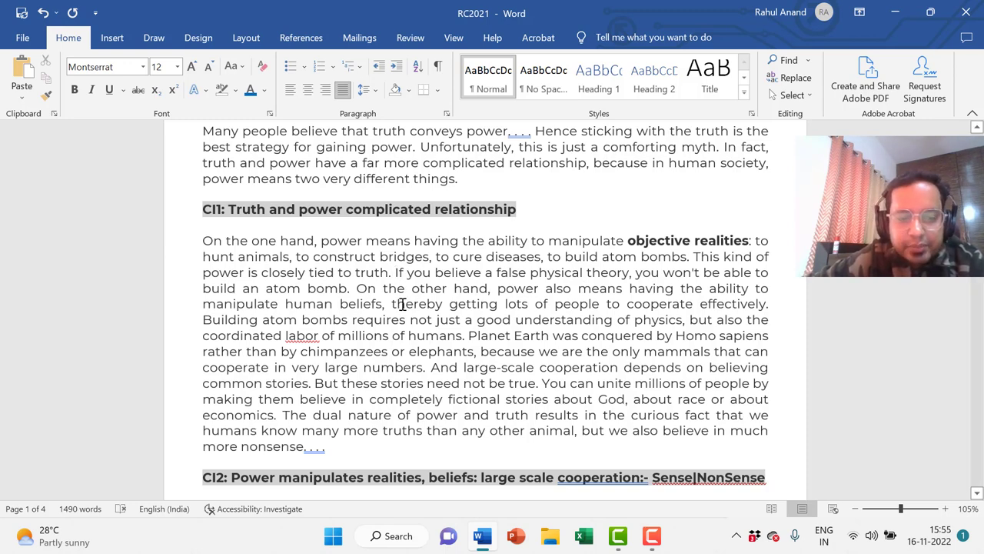
# Bold 'manipulate human beliefs', and extend the earlier bold to 'manipulate objective'
pyautogui.moveTo(384, 305); pyautogui.dragTo(221, 305)
pyautogui.hotkey('ctrl', 'b')
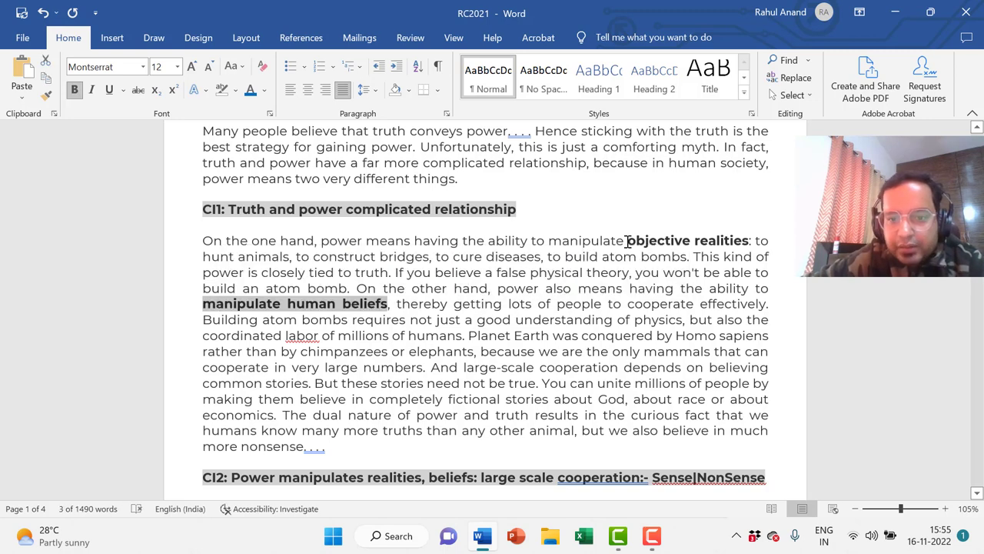
pyautogui.moveTo(629, 241); pyautogui.dragTo(567, 241)
pyautogui.hotkey('ctrl', 'b')
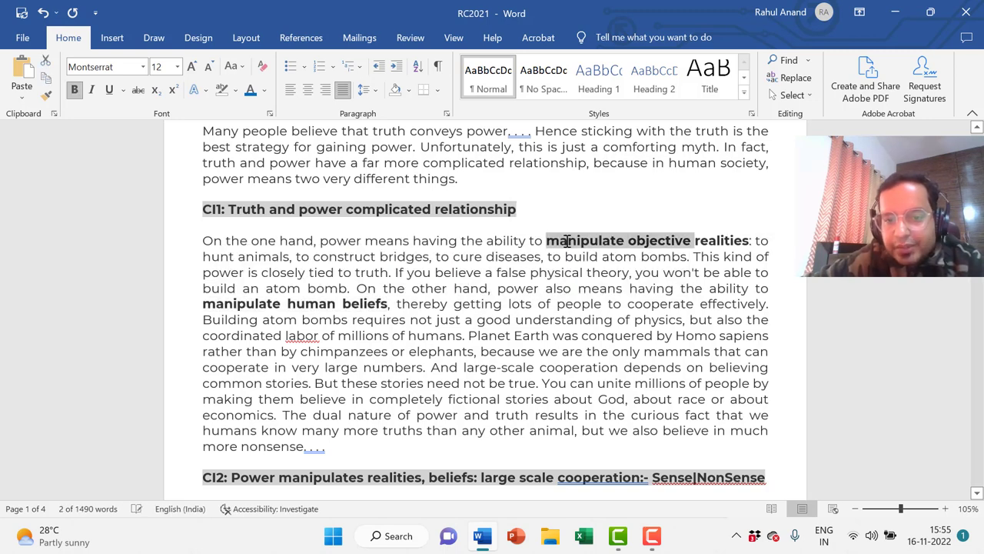
pyautogui.click(397, 304)
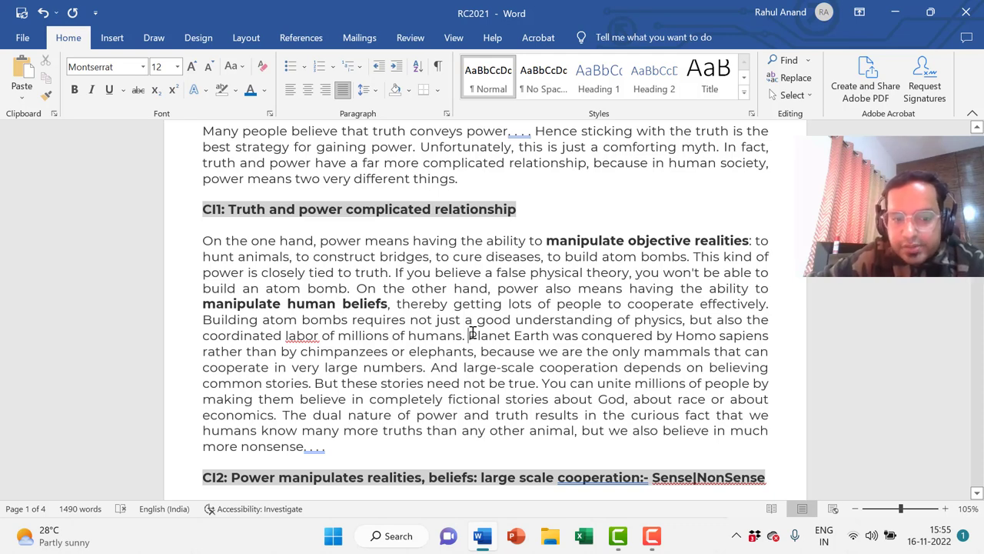
# Bold 'And large-scale cooperation depends on believing common stories. But these stories need not be true', including the missed 'A'
pyautogui.click(470, 336)
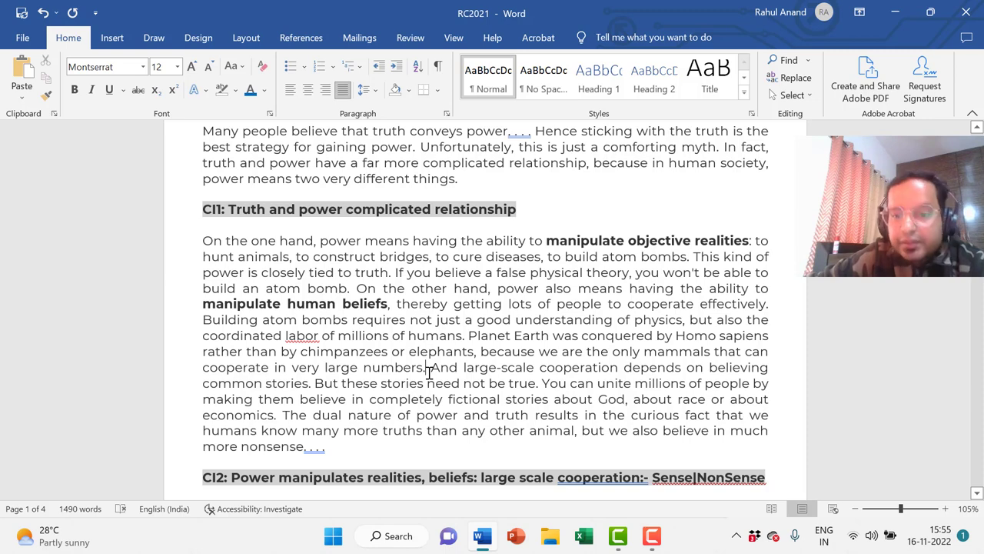
pyautogui.click(429, 371)
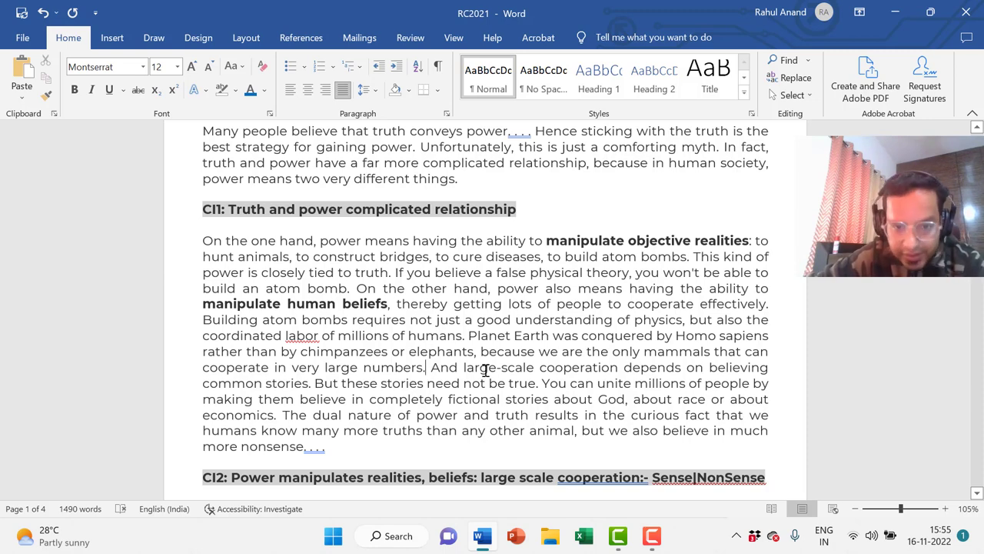
pyautogui.moveTo(540, 386); pyautogui.dragTo(441, 368)
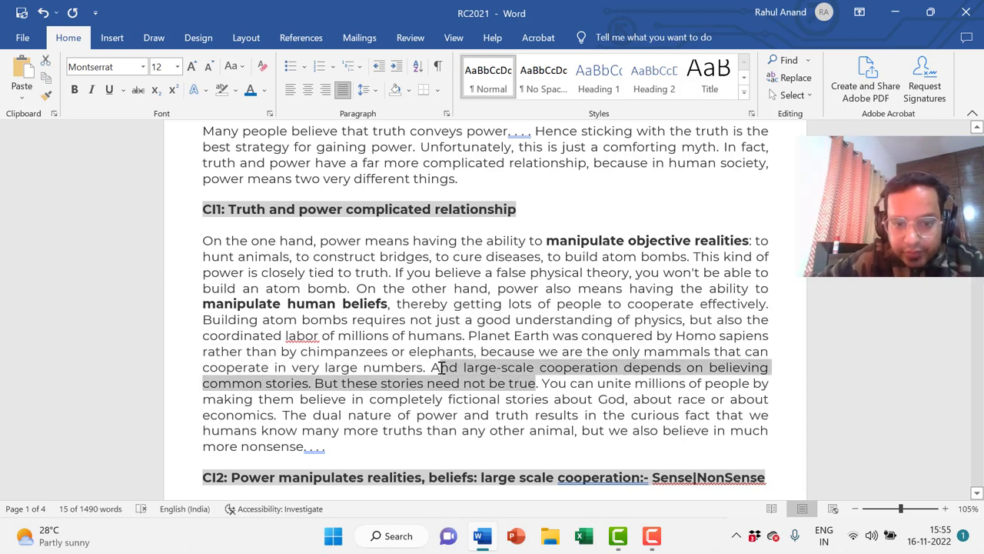
pyautogui.hotkey('ctrl', 'b')
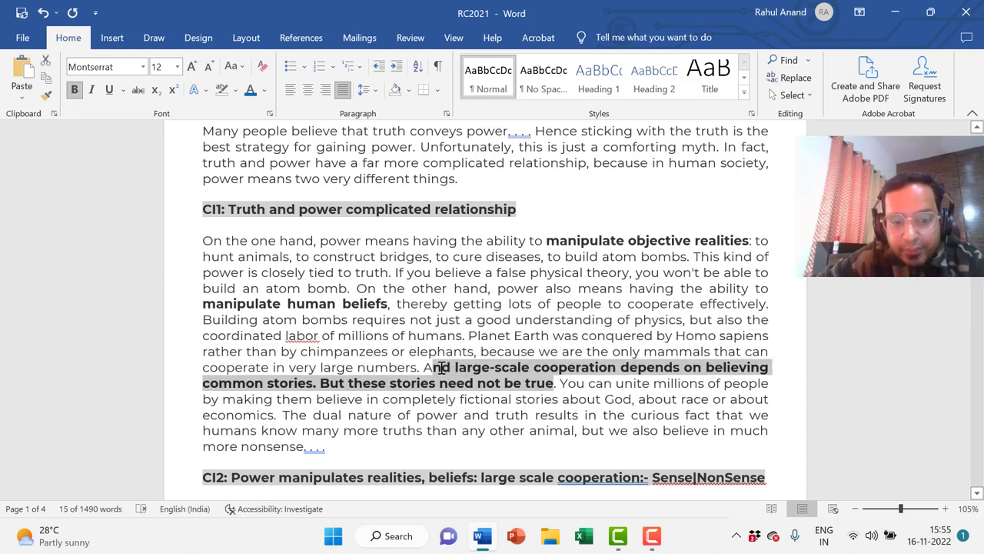
pyautogui.press('Left')
pyautogui.hotkey('shift', 'Left')
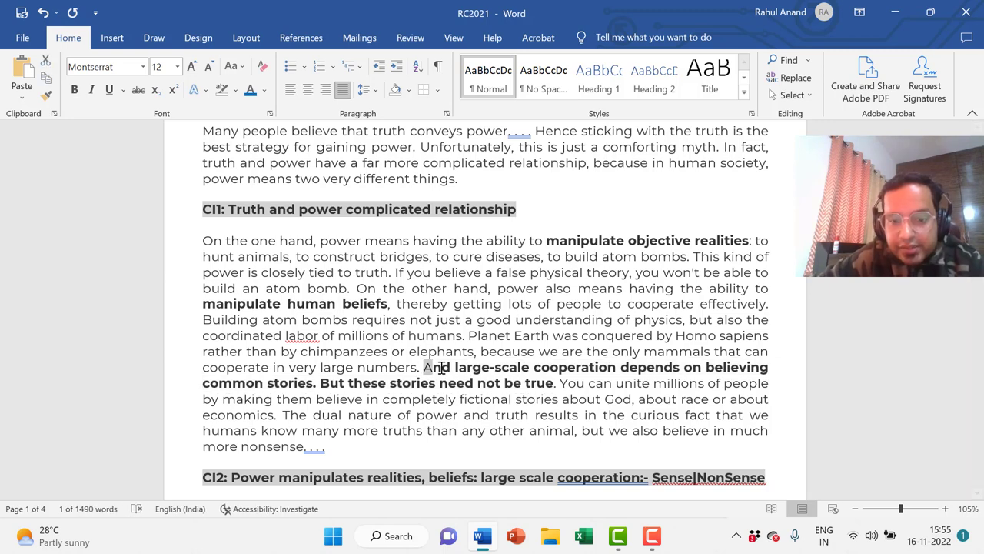
pyautogui.hotkey('ctrl', 'b')
pyautogui.press('Right')
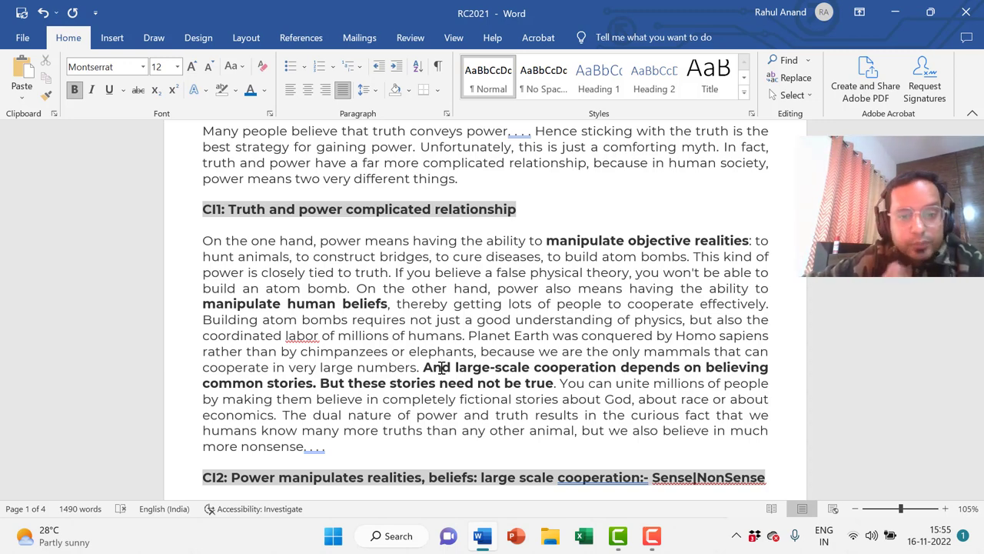
pyautogui.press('Down')
pyautogui.press('Down')
pyautogui.press('Down')
pyautogui.press('Down')
pyautogui.press('Down')
pyautogui.press('Down')
pyautogui.press('Down')
pyautogui.press('Down')
pyautogui.press('Down')
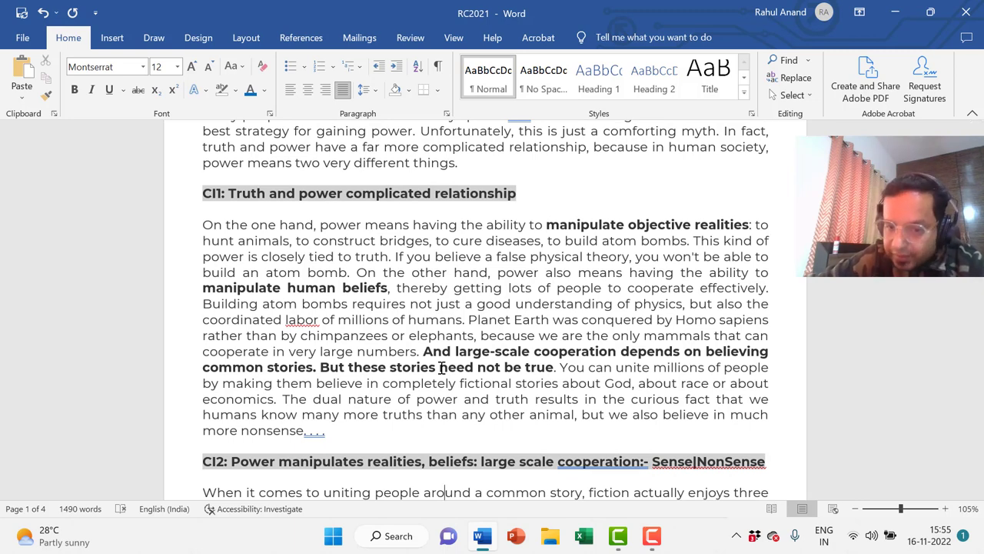
# Move down to the CI2 paragraph and bold its sentence on fiction's three inherent advantages over truth
pyautogui.click(636, 460)
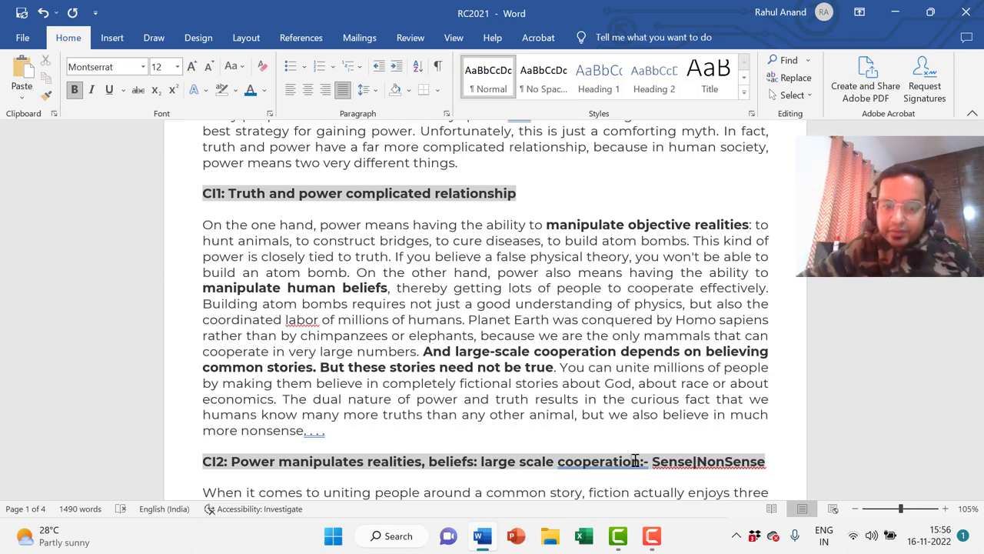
pyautogui.press('Down')
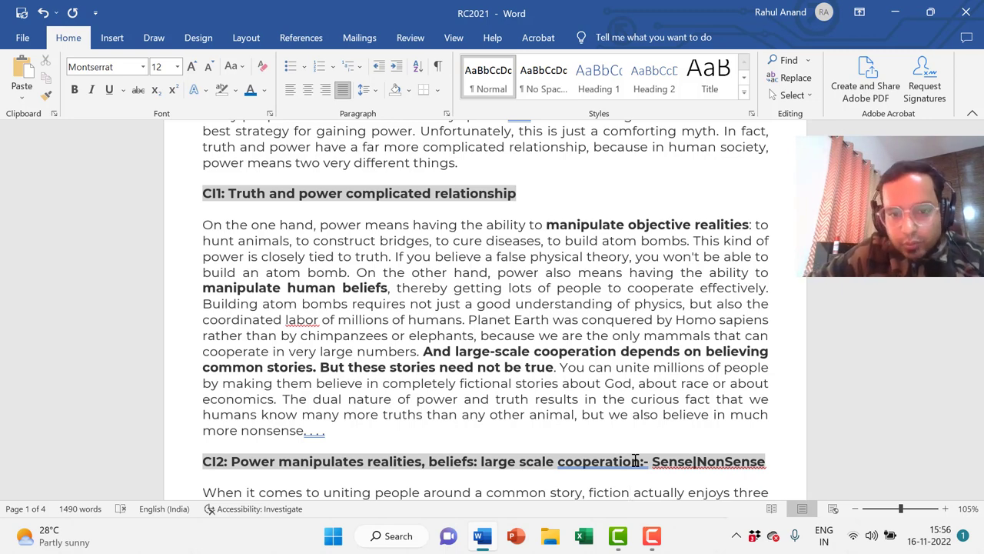
pyautogui.press('Down')
pyautogui.press('Down')
pyautogui.press('Down')
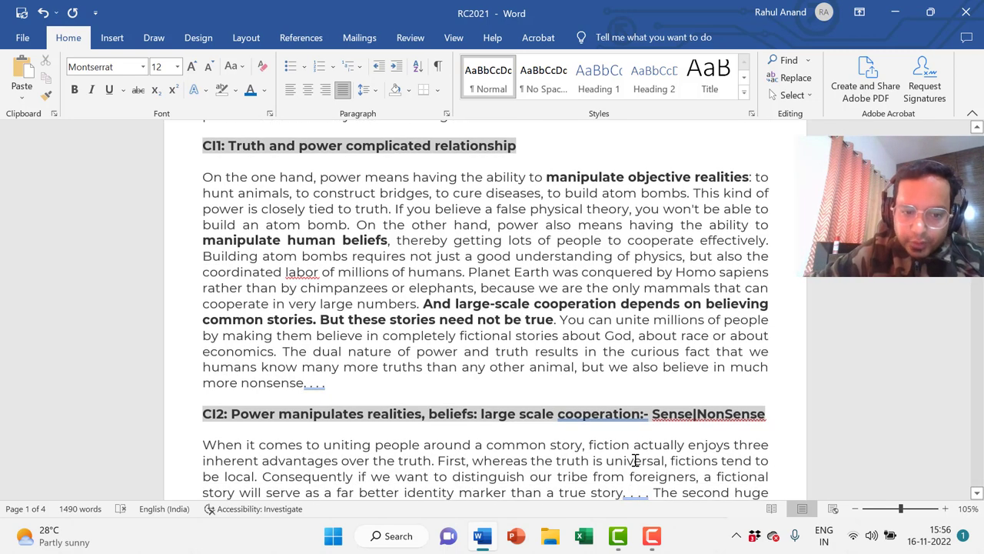
pyautogui.press('Down')
pyautogui.press('Down')
pyautogui.press('Down')
pyautogui.press('Down')
pyautogui.press('Down')
pyautogui.press('Down')
pyautogui.press('Down')
pyautogui.press('Down')
pyautogui.press('Down')
pyautogui.press('Down')
pyautogui.press('Down')
pyautogui.press('Down')
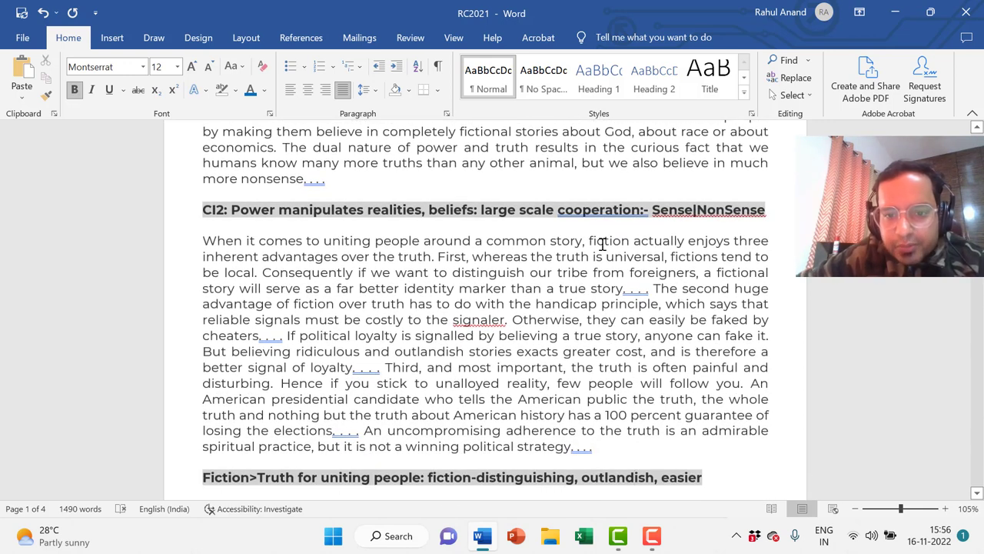
pyautogui.click(604, 243)
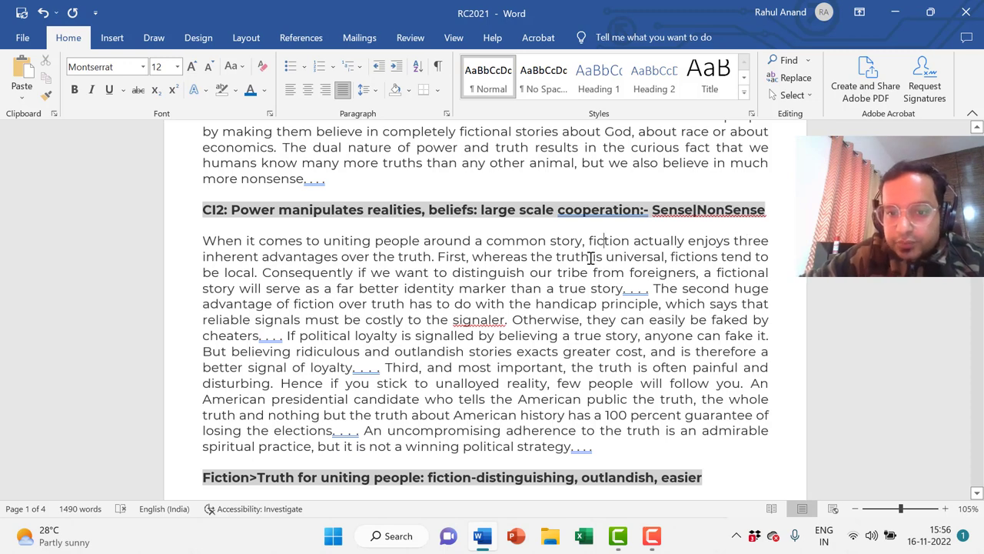
pyautogui.moveTo(589, 243); pyautogui.dragTo(435, 257)
pyautogui.hotkey('ctrl', 'b')
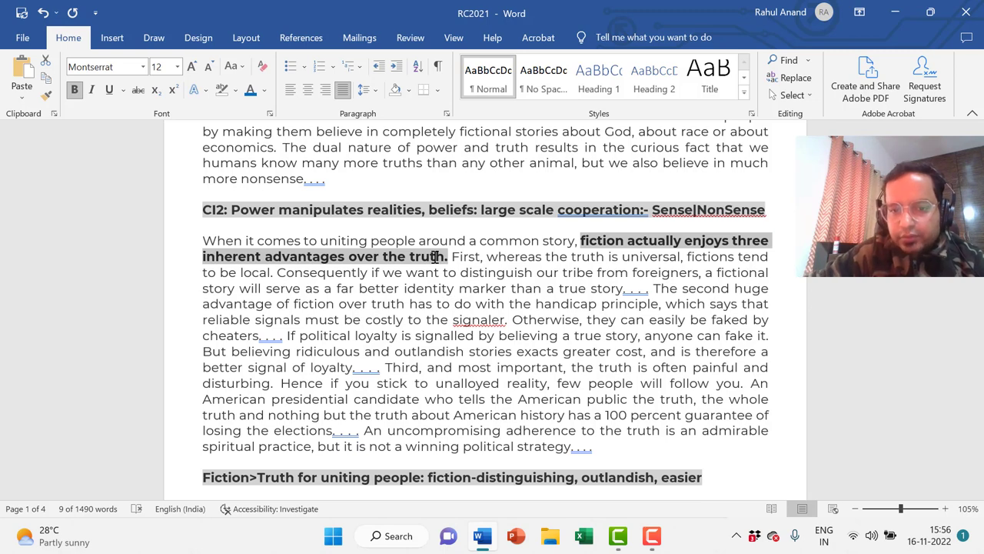
pyautogui.click(606, 261)
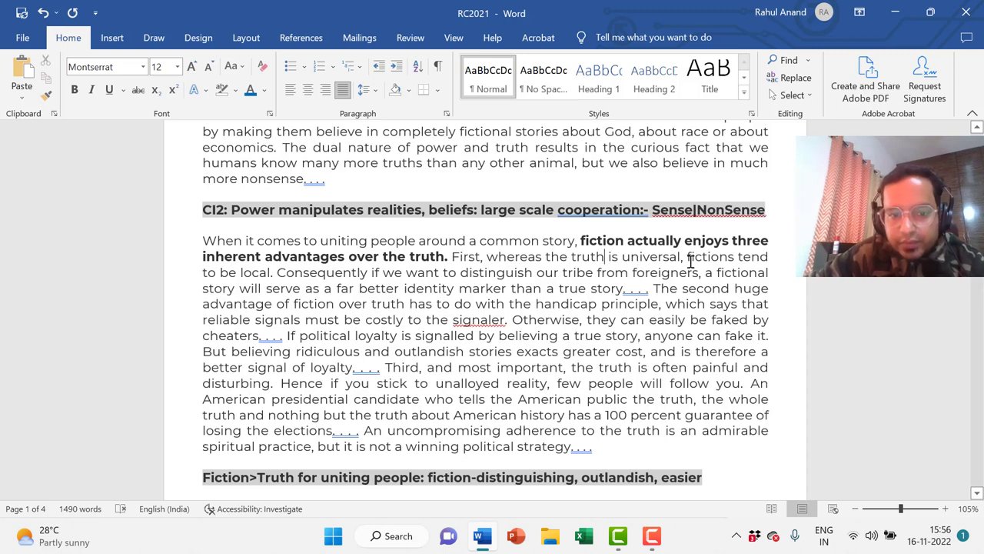
# Bold 'fictions tend to be local' and 'ridiculous and outlandish' in the CI2 paragraph
pyautogui.moveTo(688, 261); pyautogui.dragTo(275, 273)
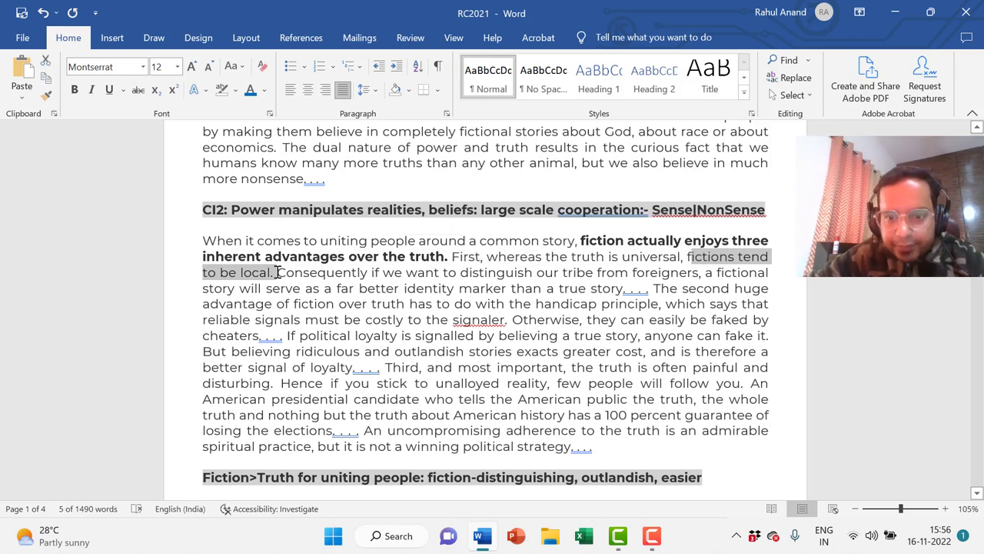
pyautogui.hotkey('ctrl', 'b')
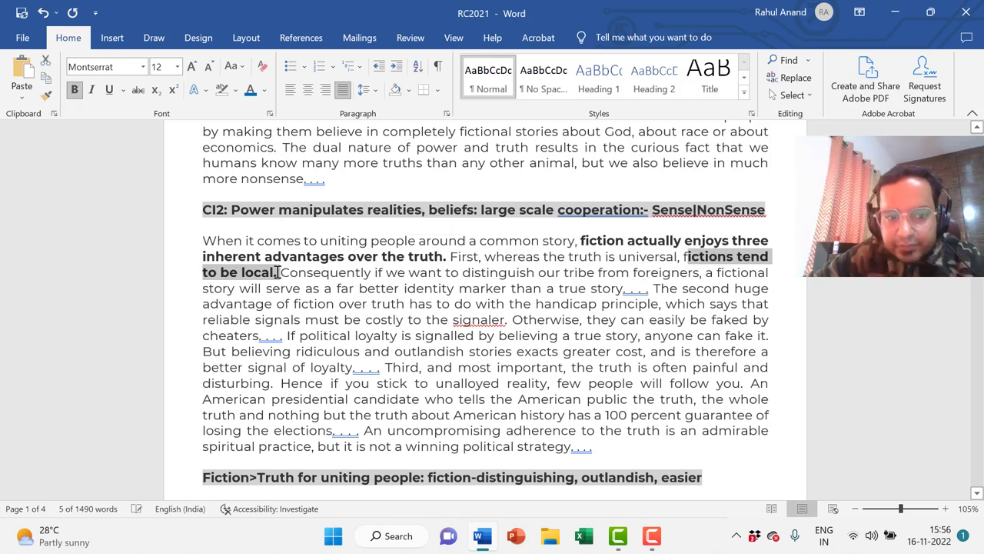
pyautogui.click(456, 321)
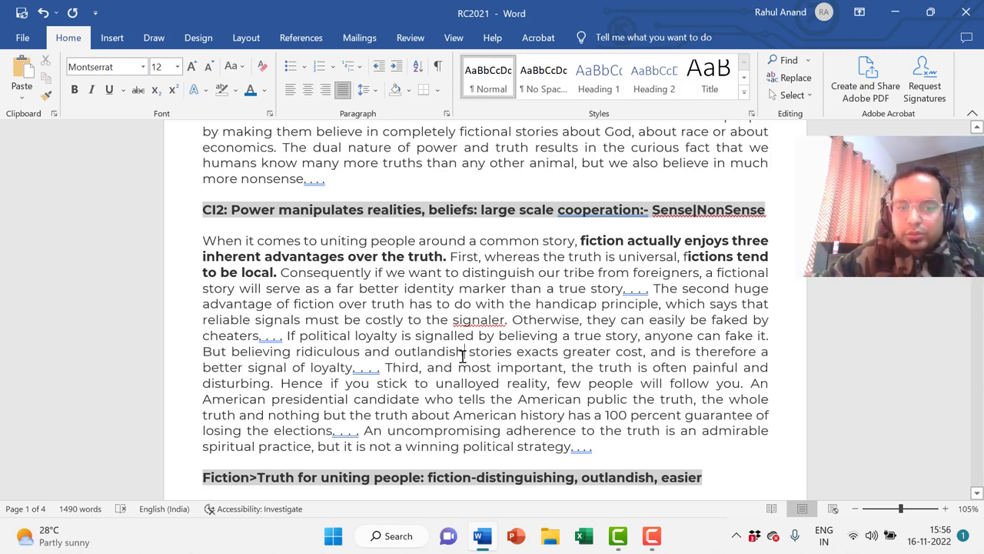
pyautogui.doubleClick(462, 353)
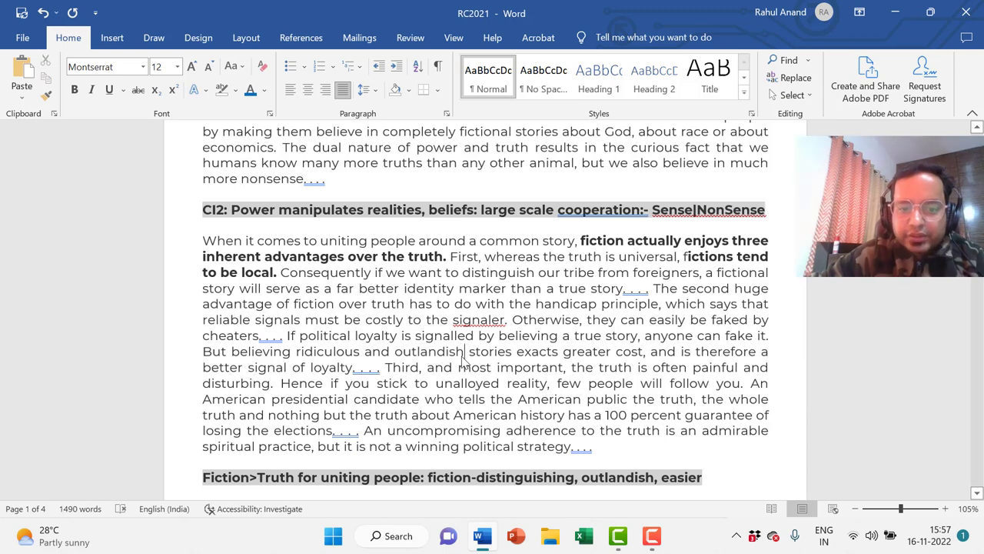
pyautogui.keyDown('shift'); pyautogui.click(316, 361); pyautogui.keyUp('shift')
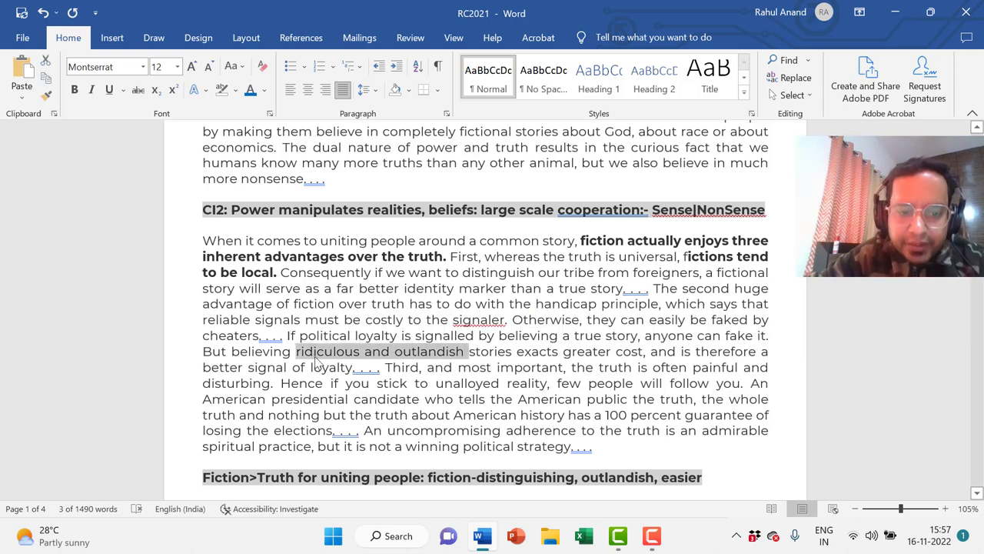
pyautogui.hotkey('ctrl', 'b')
pyautogui.click(384, 373)
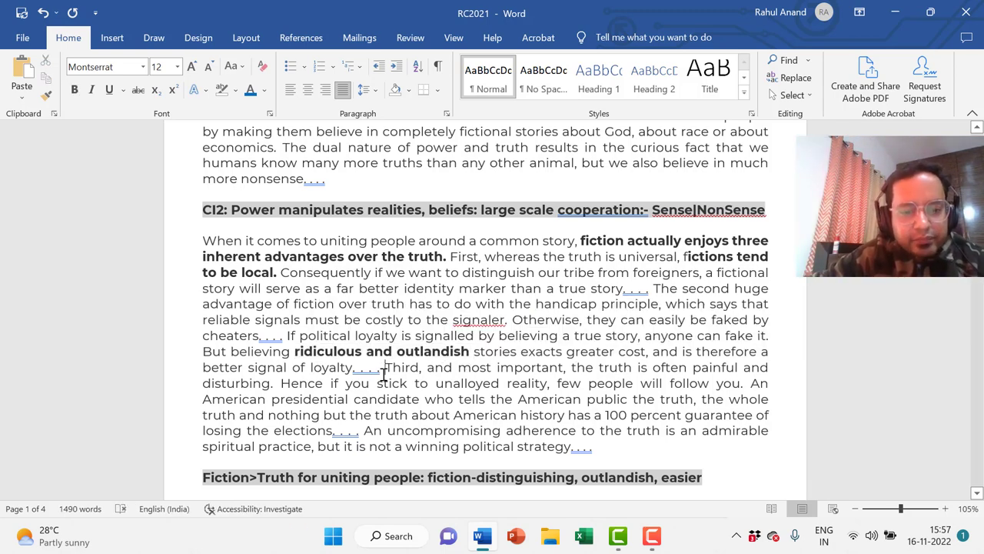
# Bold 'the truth is often painful and disturbing' and fix the unbolded 'f' of 'fictions'
pyautogui.click(573, 372)
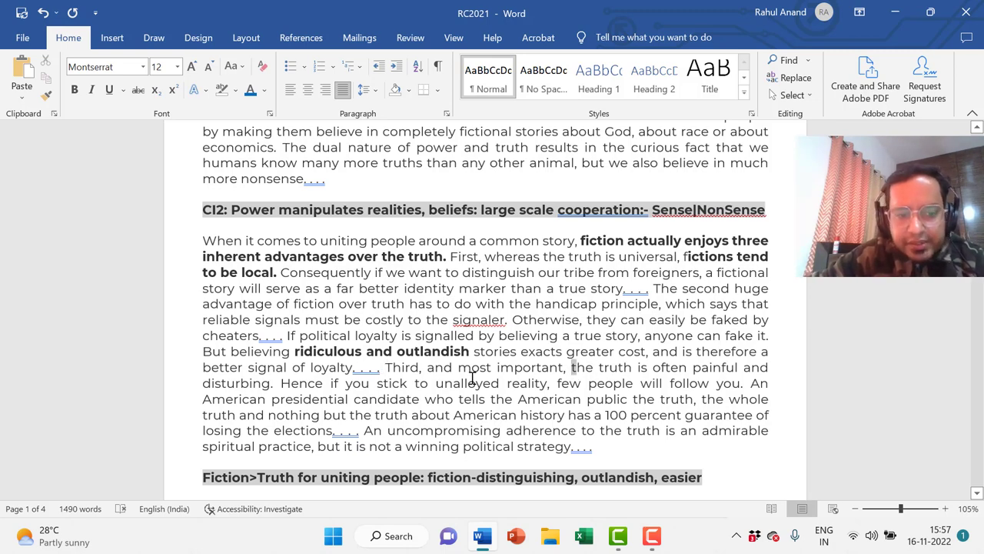
pyautogui.keyDown('shift'); pyautogui.click(281, 383); pyautogui.keyUp('shift')
pyautogui.hotkey('ctrl', 'b')
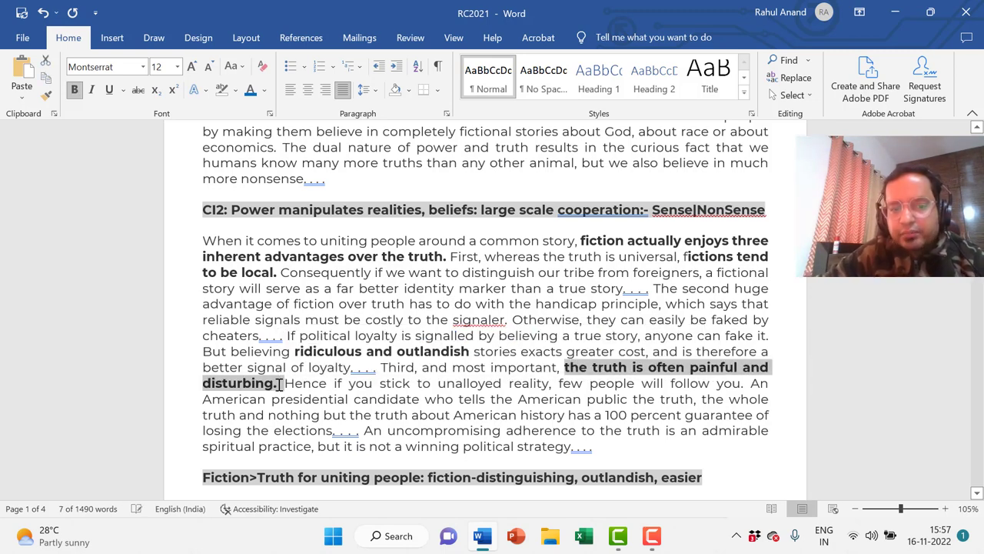
pyautogui.click(280, 384)
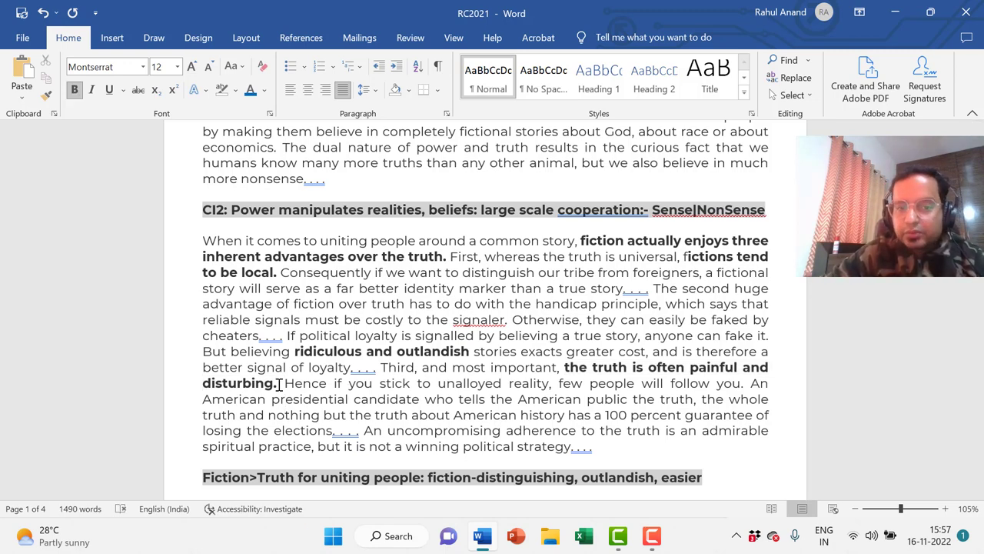
pyautogui.click(690, 256)
pyautogui.hotkey('shift', 'Right')
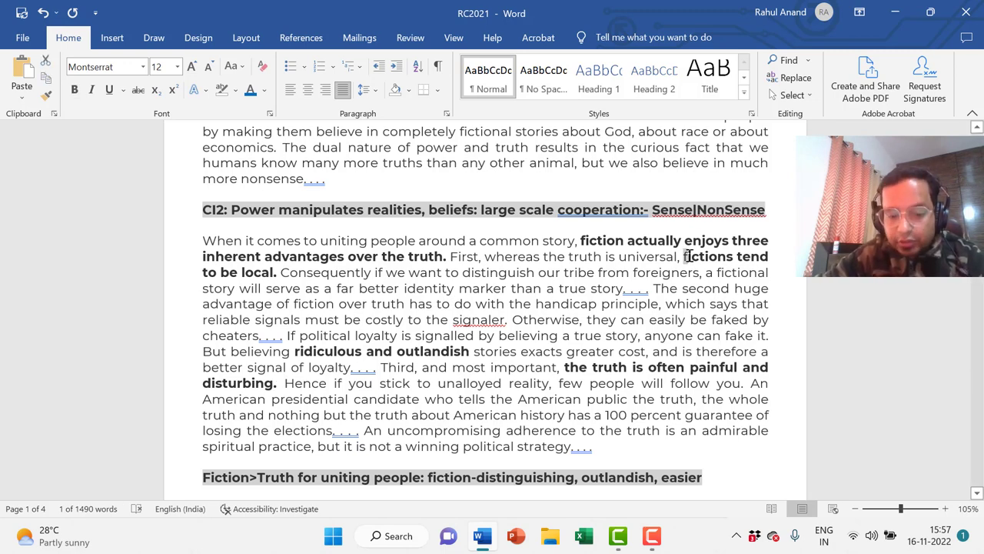
pyautogui.click(489, 410)
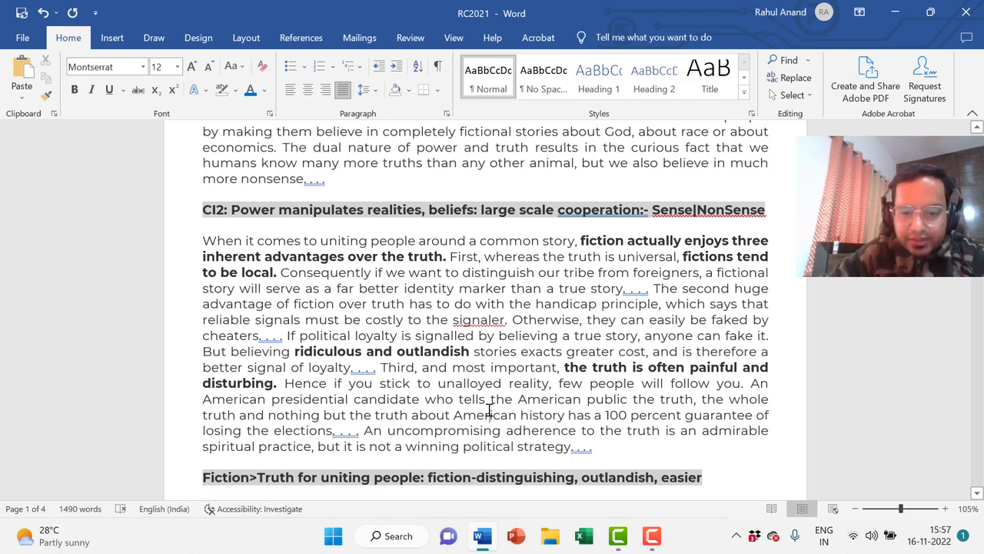
pyautogui.click(624, 444)
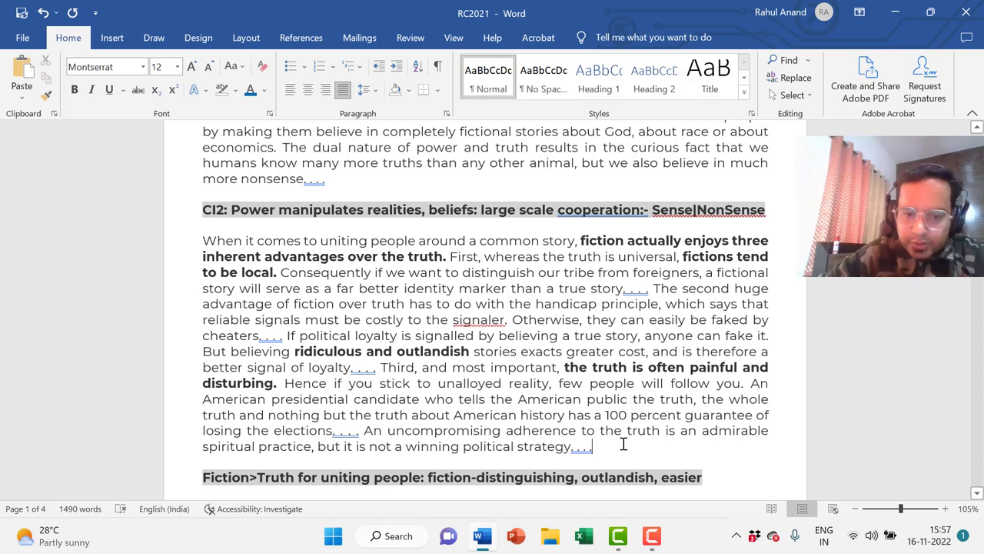
pyautogui.scroll(-1, 624, 444)
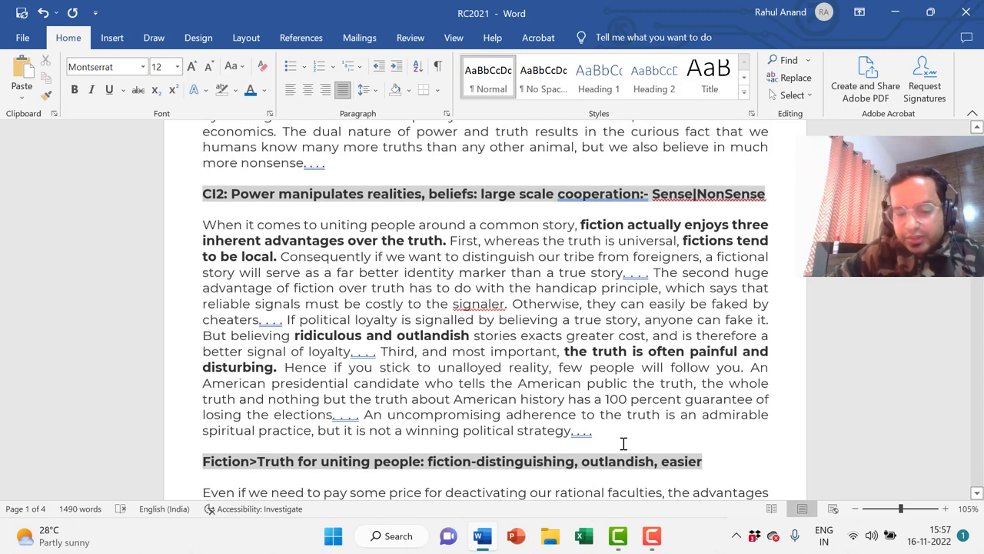
# Prefix the Fiction>Truth heading with the label 'CI3:'
pyautogui.click(200, 460)
pyautogui.write('CI3:')
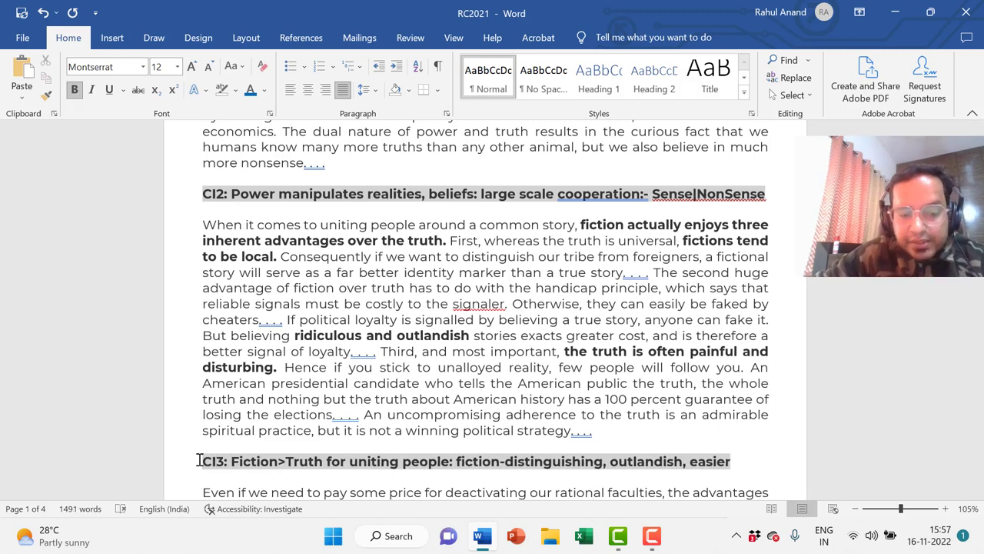
pyautogui.hotkey('shift', 'Right')
pyautogui.hotkey('shift', 'Right')
pyautogui.hotkey('shift', 'Right')
pyautogui.hotkey('shift', 'Right')
pyautogui.hotkey('shift', 'Right')
pyautogui.hotkey('shift', 'Right')
pyautogui.hotkey('shift', 'Right')
pyautogui.hotkey('shift', 'Right')
pyautogui.hotkey('shift', 'Right')
pyautogui.hotkey('shift', 'Right')
pyautogui.hotkey('shift', 'Right')
pyautogui.hotkey('shift', 'Right')
pyautogui.hotkey('shift', 'Right')
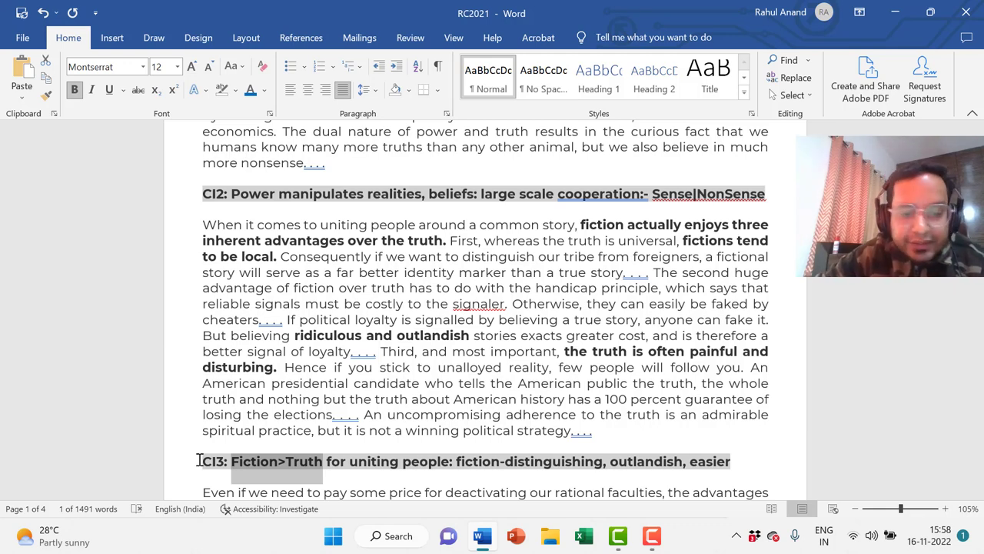
pyautogui.click(198, 460)
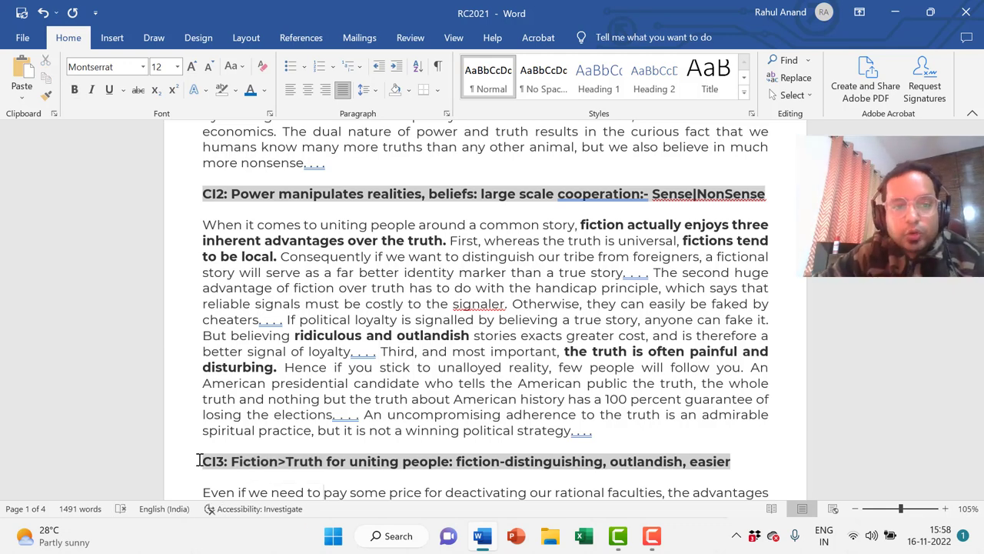
pyautogui.press('Down')
pyautogui.press('Down')
pyautogui.press('Down')
pyautogui.press('Down')
pyautogui.press('Down')
pyautogui.press('Down')
pyautogui.press('Down')
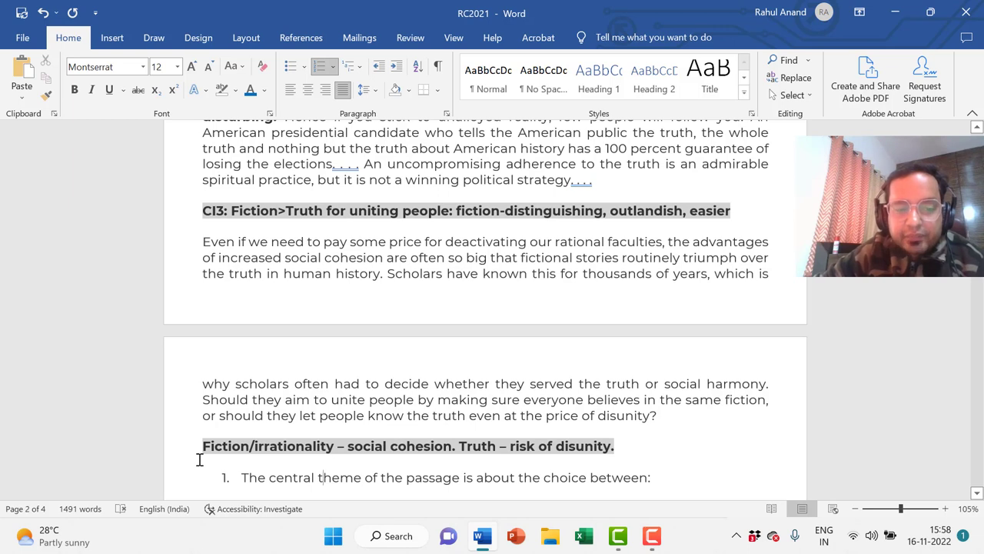
# Bold 'deactivating our rational faculties' and 'of increased social cohesion' in the CI3 paragraph
pyautogui.click(446, 242)
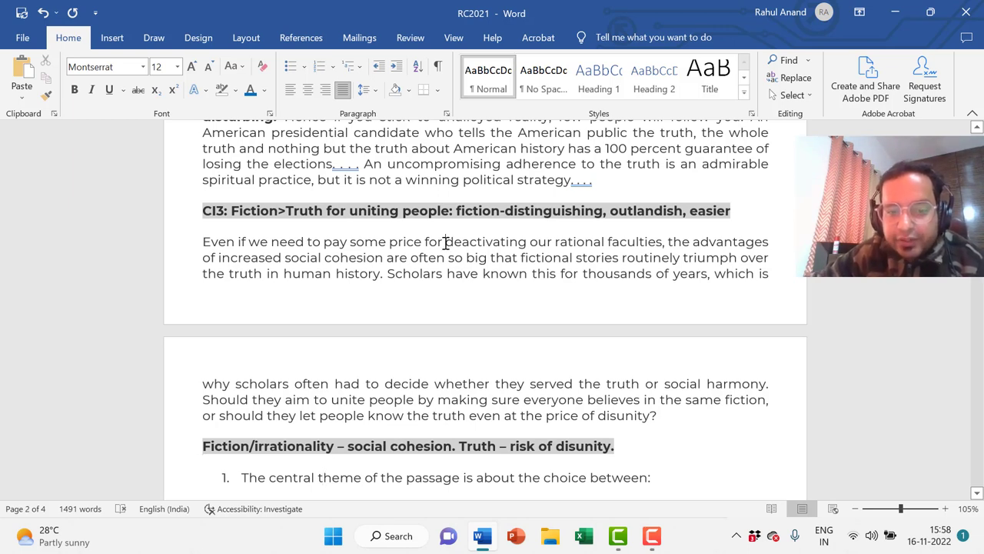
pyautogui.moveTo(446, 241); pyautogui.dragTo(646, 234)
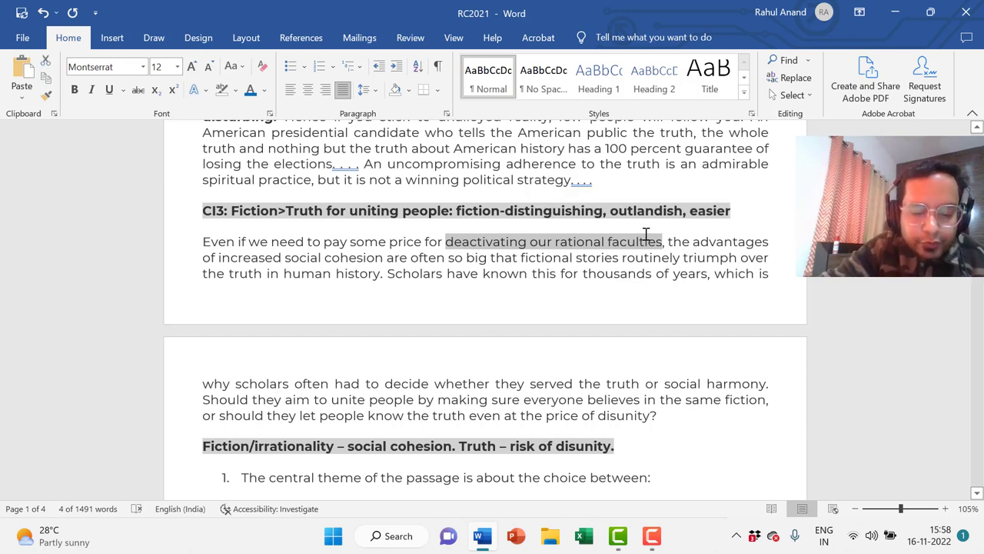
pyautogui.hotkey('ctrl', 'b')
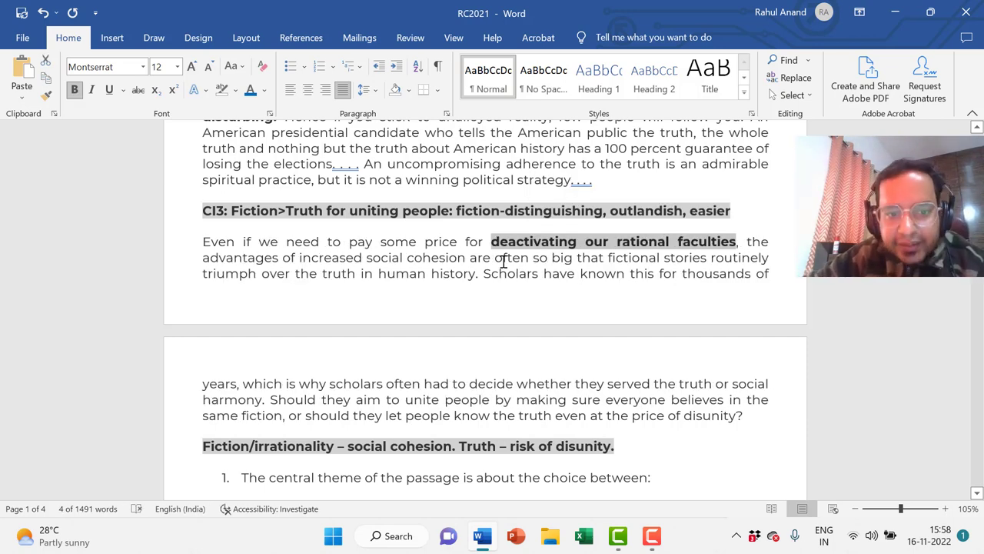
pyautogui.click(494, 264)
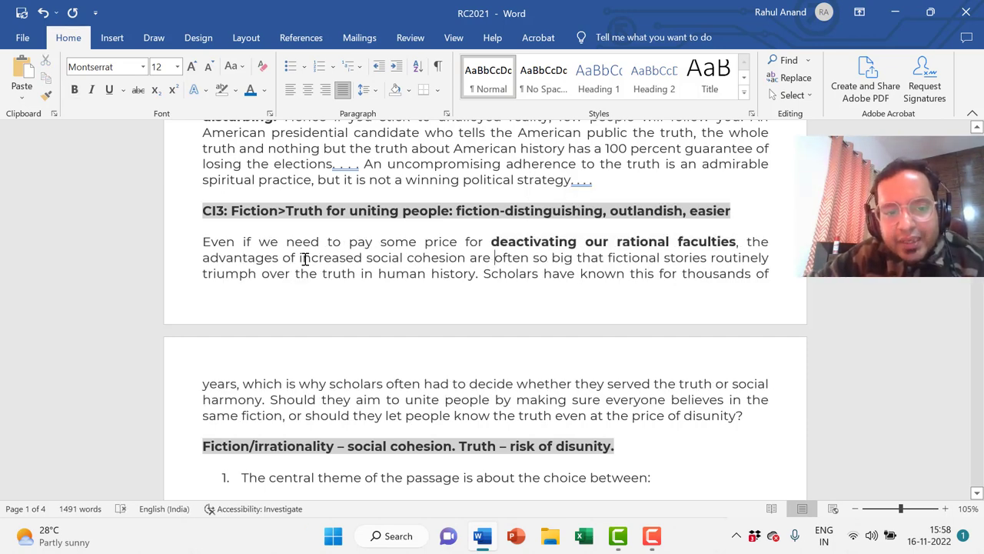
pyautogui.moveTo(298, 258); pyautogui.dragTo(456, 258)
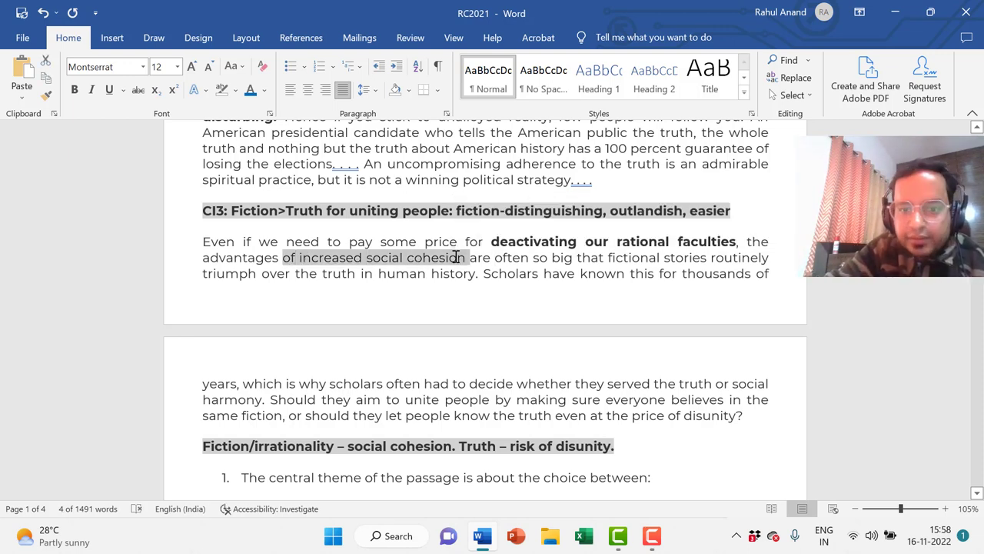
pyautogui.hotkey('ctrl', 'b')
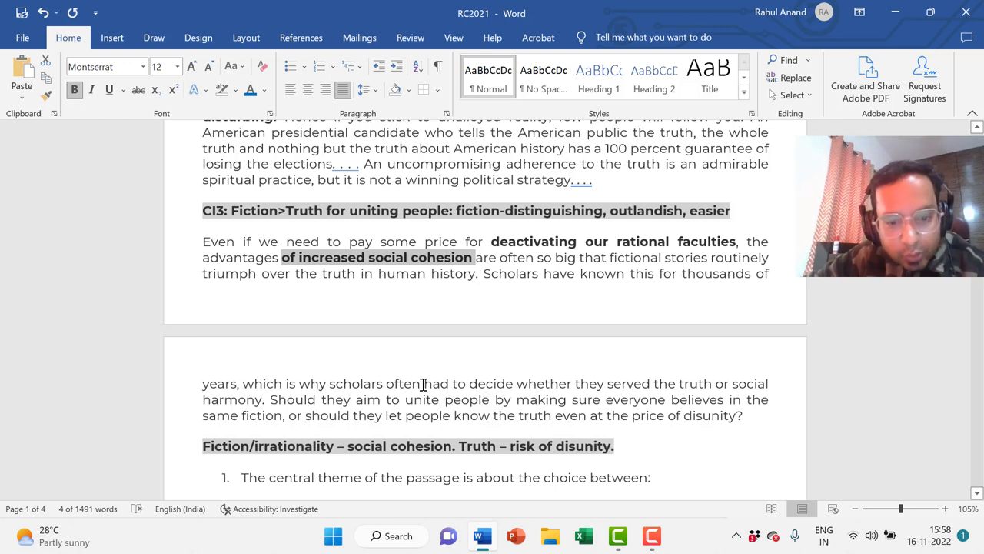
pyautogui.click(608, 383)
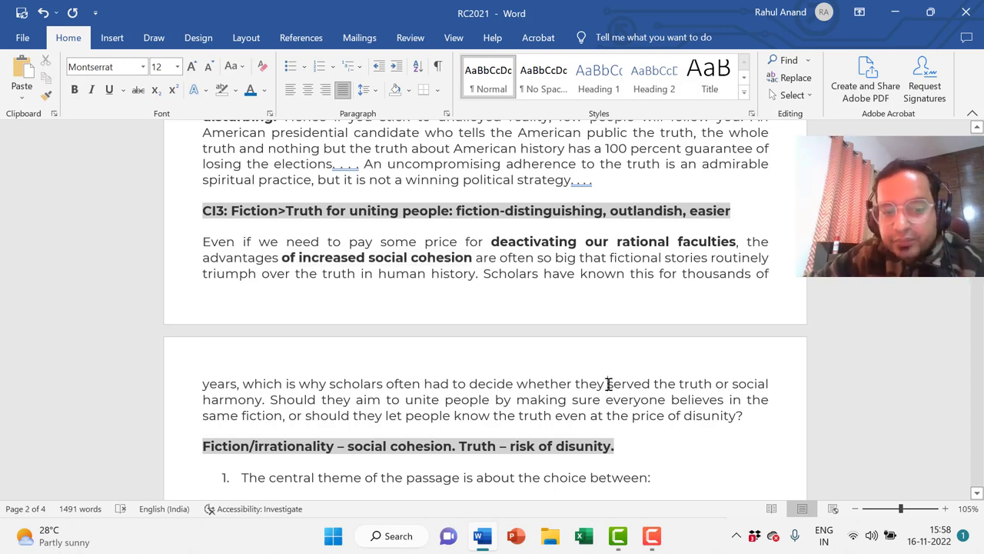
# Bold 'served the truth or social harmony.' and the closing question ending 'at the price of disunity?'
pyautogui.hotkey('shift', 'Right')
pyautogui.hotkey('shift', 'Right')
pyautogui.hotkey('shift', 'Right')
pyautogui.hotkey('shift', 'Right')
pyautogui.hotkey('shift', 'Right')
pyautogui.hotkey('shift', 'Right')
pyautogui.hotkey('shift', 'Right')
pyautogui.hotkey('shift', 'Right')
pyautogui.hotkey('shift', 'Right')
pyautogui.hotkey('shift', 'Right')
pyautogui.hotkey('shift', 'Right')
pyautogui.hotkey('shift', 'Right')
pyautogui.hotkey('shift', 'Right')
pyautogui.hotkey('shift', 'Right')
pyautogui.hotkey('shift', 'Right')
pyautogui.hotkey('shift', 'Right')
pyautogui.hotkey('shift', 'Right')
pyautogui.hotkey('shift', 'Right')
pyautogui.hotkey('shift', 'Right')
pyautogui.hotkey('shift', 'Right')
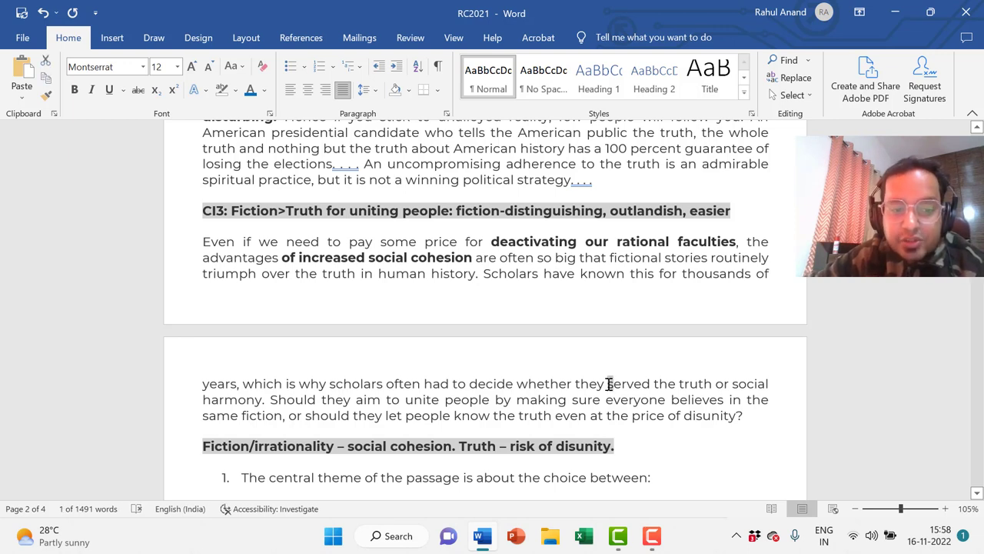
pyautogui.hotkey('shift', 'Right')
pyautogui.hotkey('shift', 'Right')
pyautogui.hotkey('shift', 'Right')
pyautogui.hotkey('shift', 'Right')
pyautogui.hotkey('shift', 'Right')
pyautogui.hotkey('shift', 'Right')
pyautogui.hotkey('shift', 'Right')
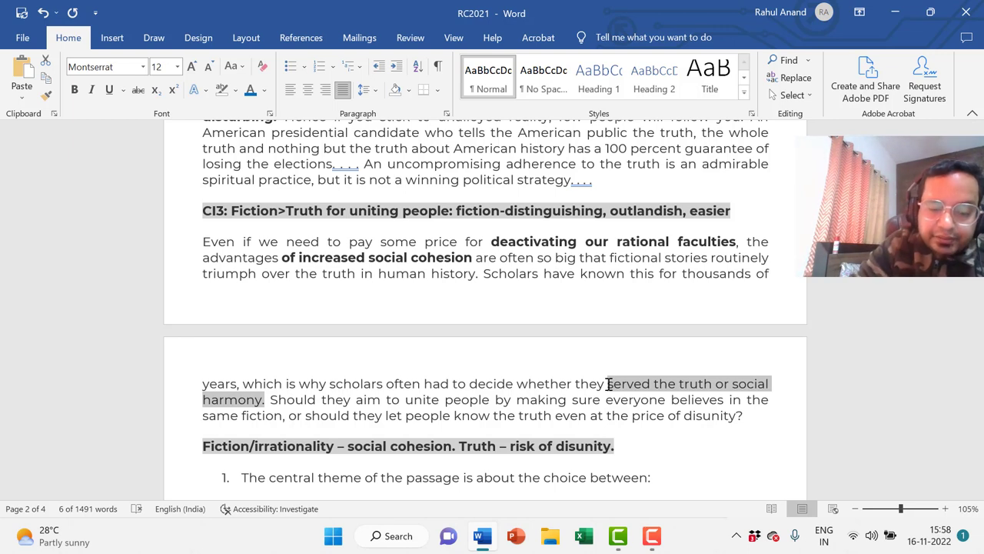
pyautogui.hotkey('ctrl', 'b')
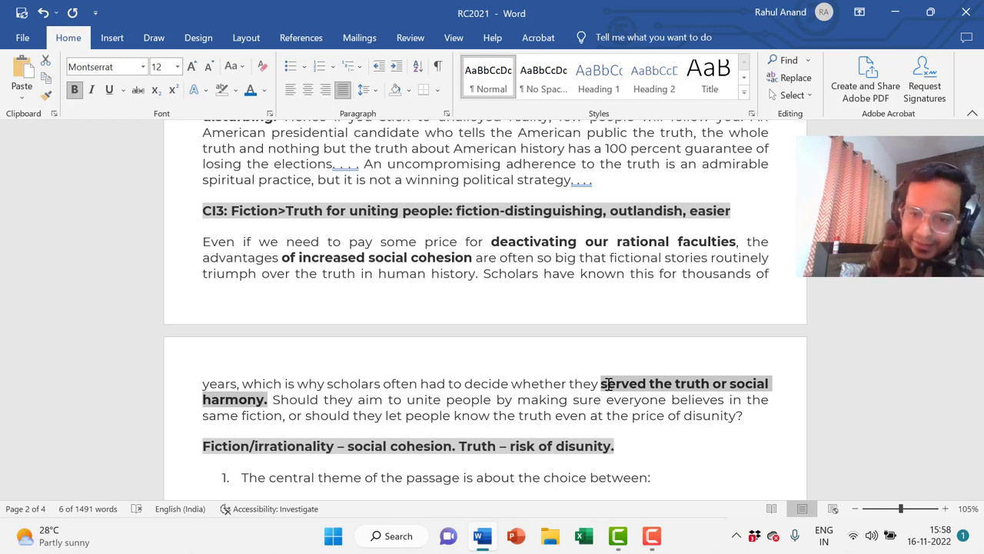
pyautogui.moveTo(743, 416); pyautogui.dragTo(305, 419)
pyautogui.hotkey('ctrl', 'b')
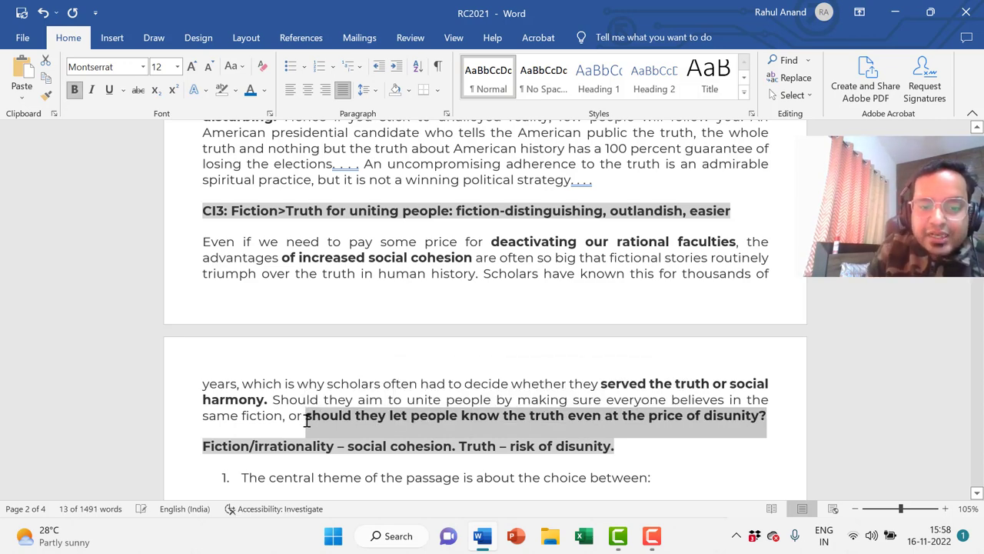
# Label the Fiction/irrationality heading with 'CI4:'
pyautogui.click(202, 450)
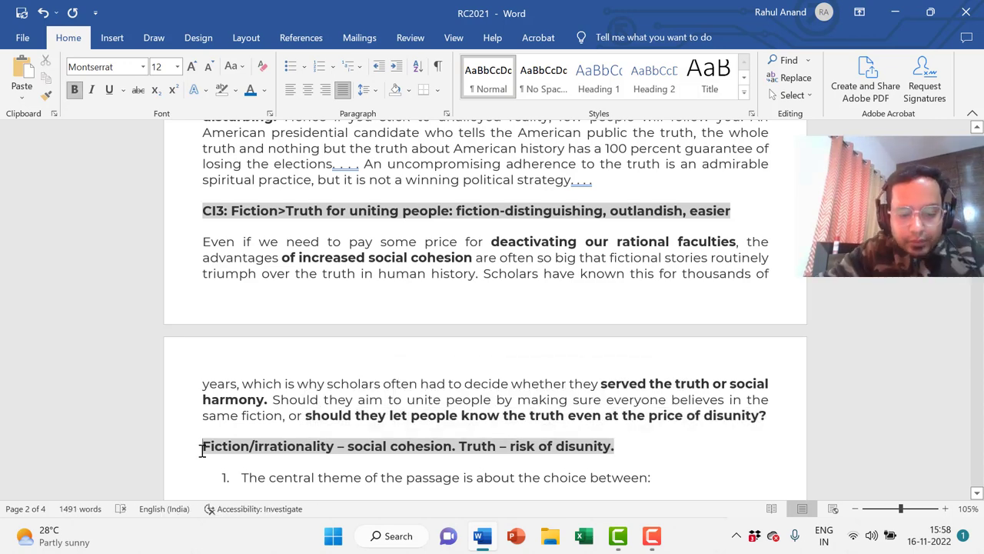
pyautogui.write('CI4:')
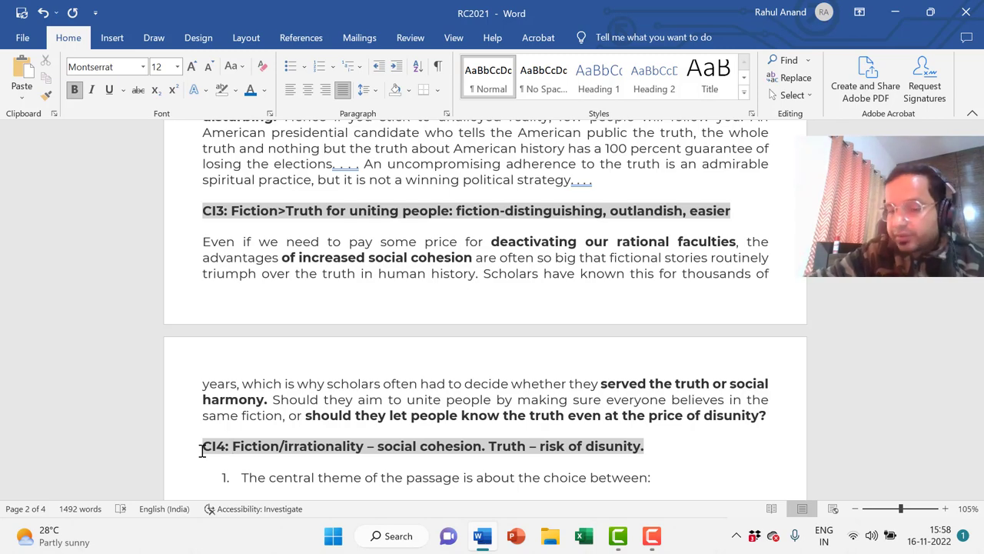
pyautogui.scroll(12, 201, 450)
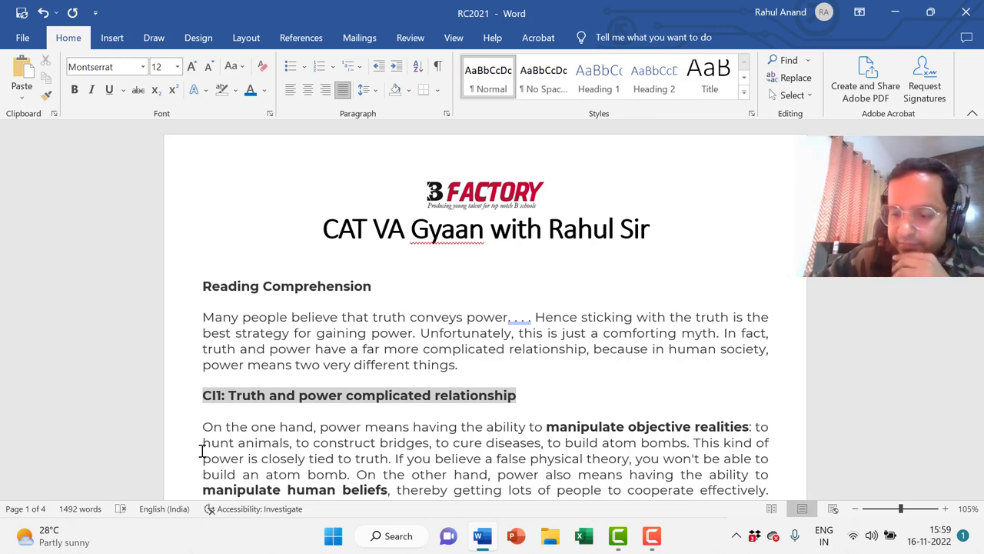
# Scroll down to question 1 and step through its answer options
pyautogui.scroll(-15, 202, 451)
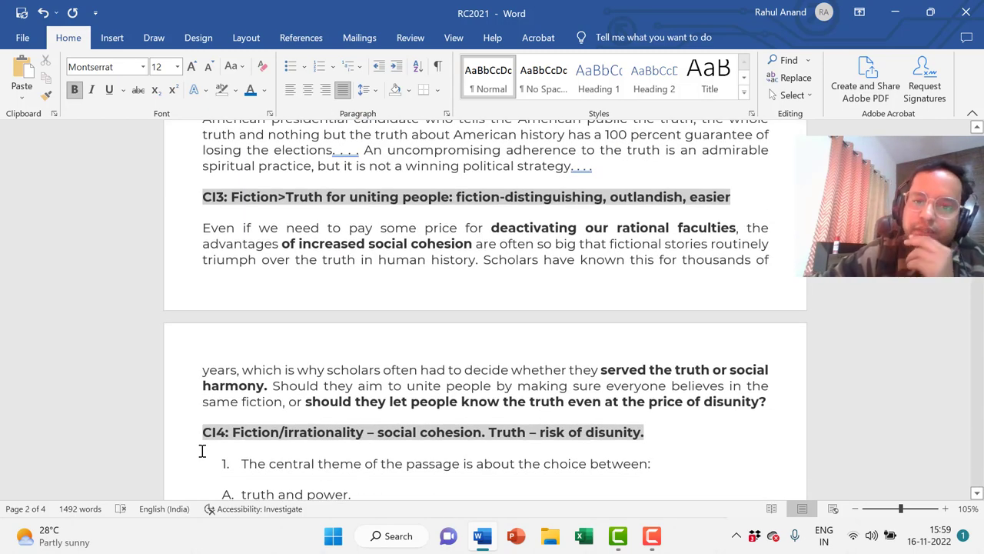
pyautogui.click(203, 451)
pyautogui.scroll(-1, 203, 451)
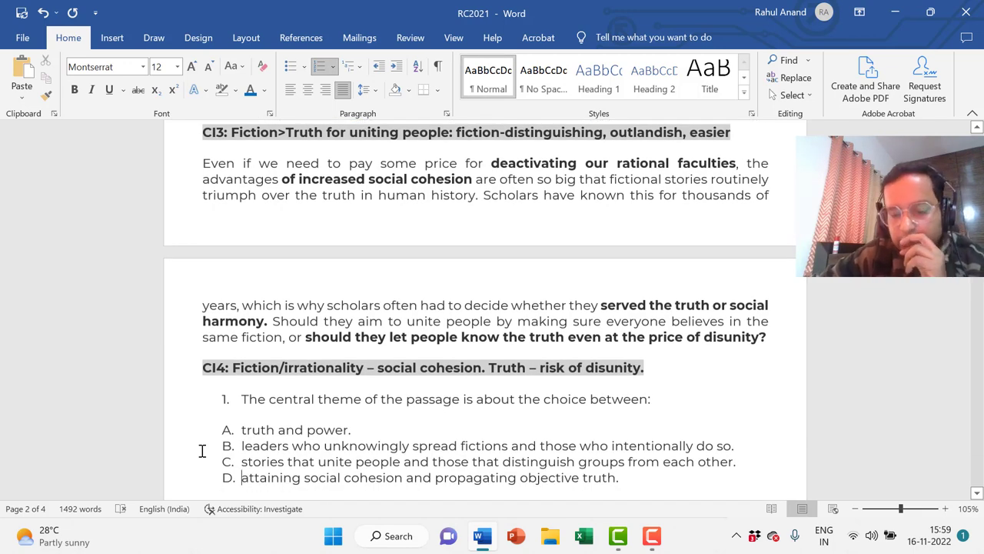
pyautogui.press('Down')
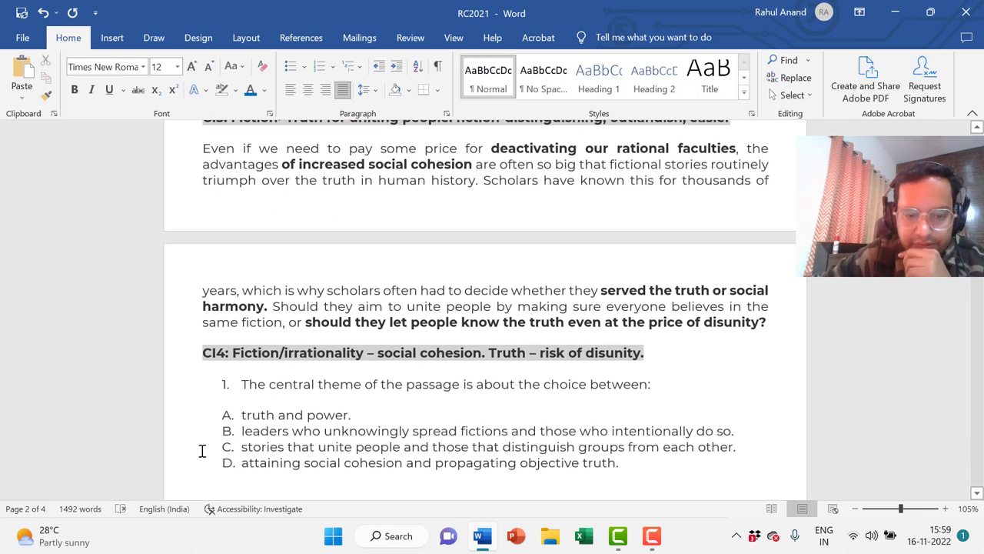
pyautogui.press('Down')
pyautogui.press('Up')
pyautogui.press('Up')
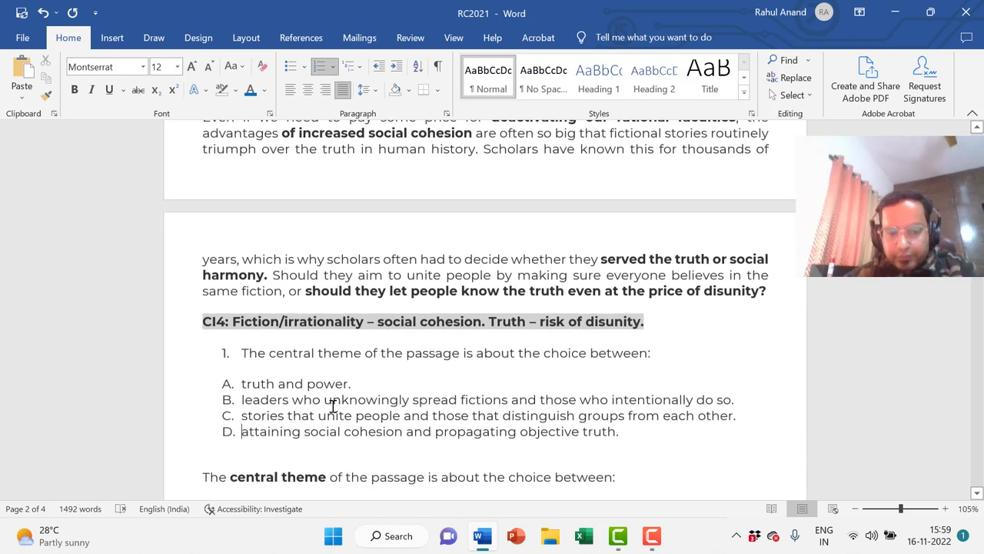
pyautogui.click(362, 384)
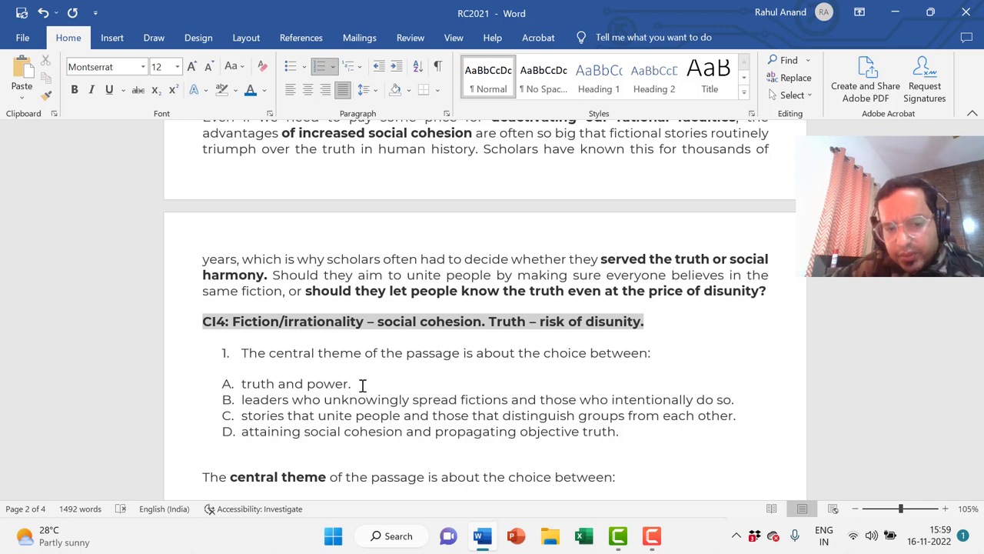
pyautogui.press('Down')
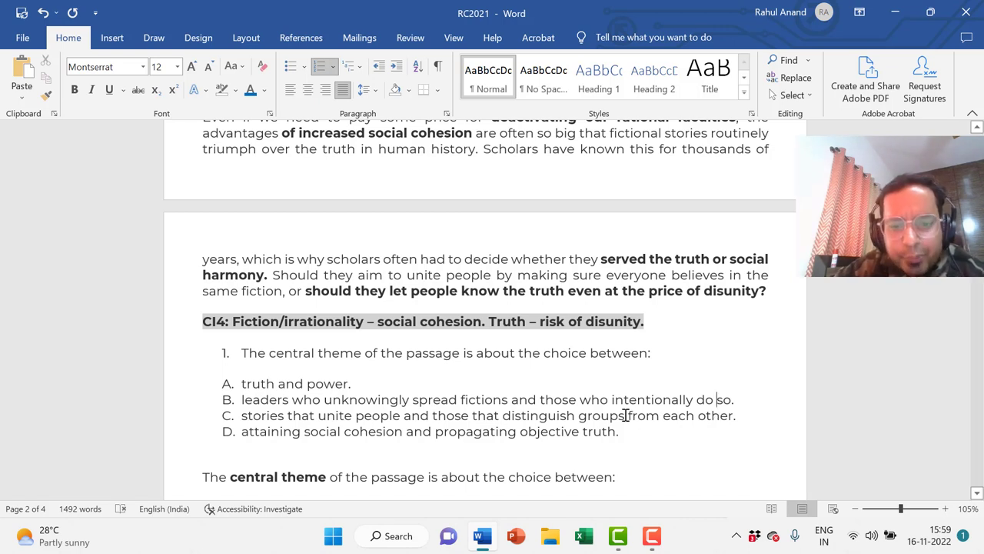
# Select 'distinguish groups' in option C, then place the caret after 'truth.' in option D
pyautogui.moveTo(622, 413); pyautogui.dragTo(522, 417)
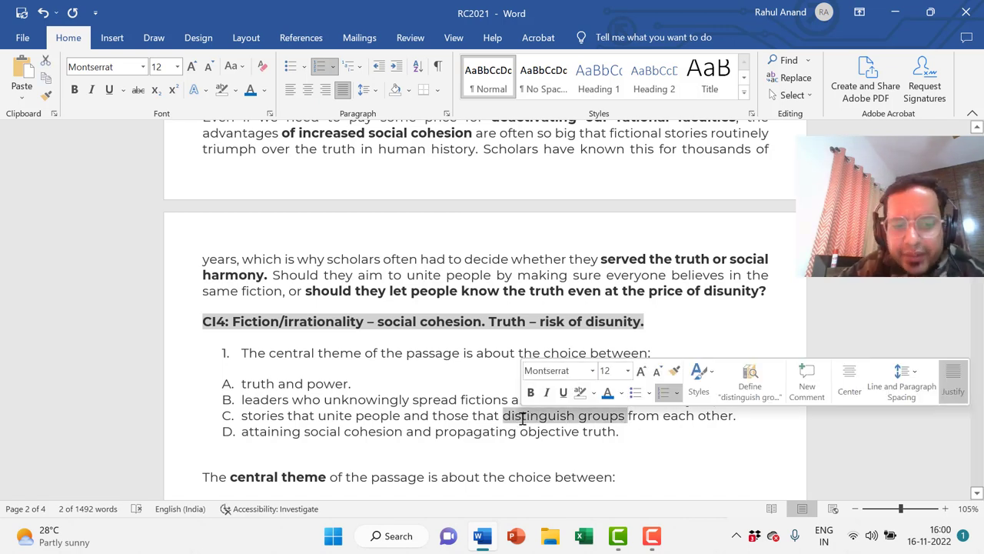
pyautogui.click(363, 457)
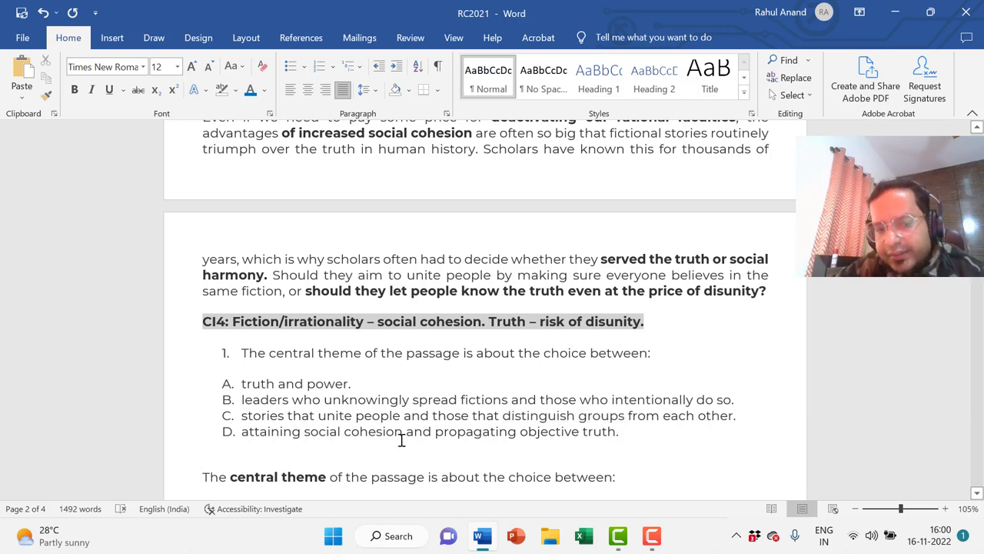
pyautogui.click(402, 440)
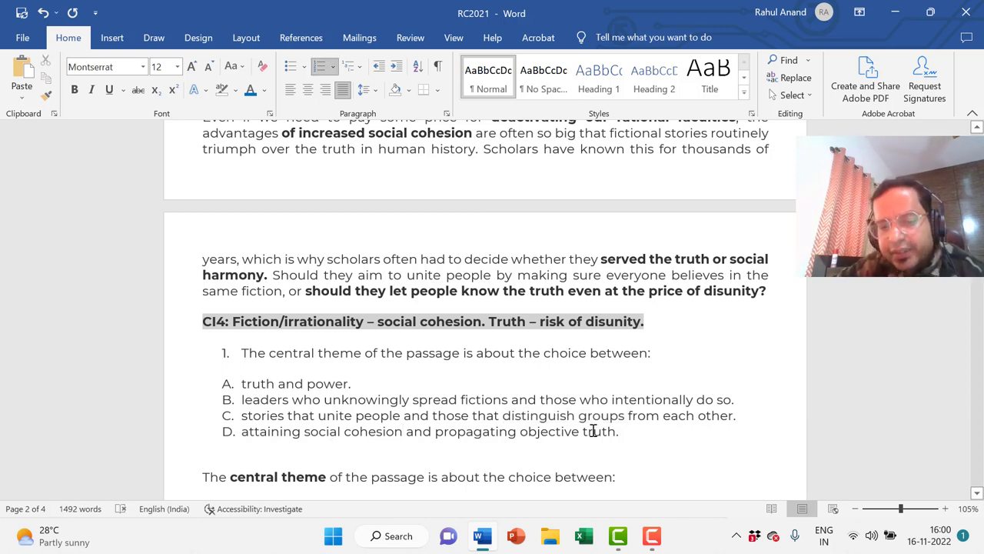
pyautogui.click(628, 440)
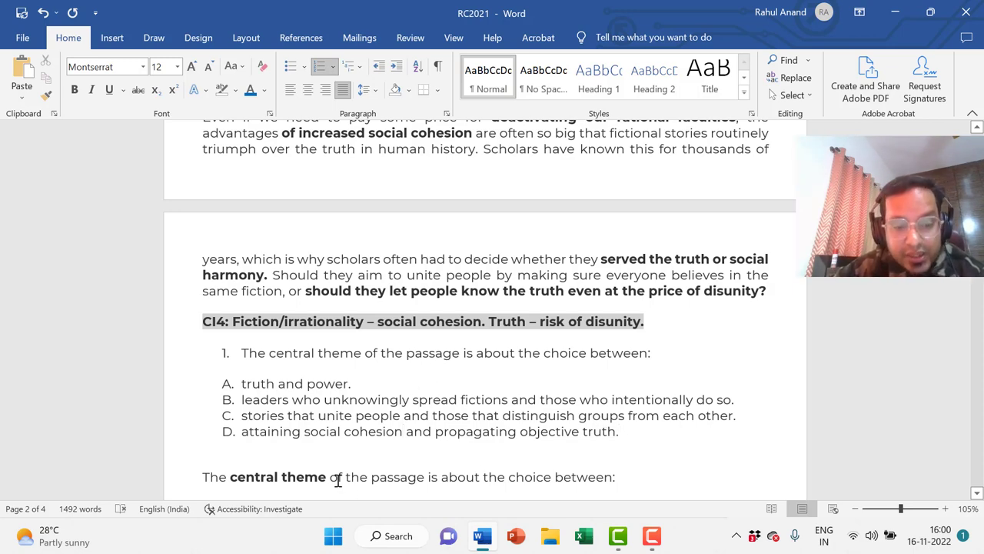
pyautogui.scroll(-3, 338, 480)
# Bold the phrase 'about the choice between:' from the mini toolbar
pyautogui.click(338, 480)
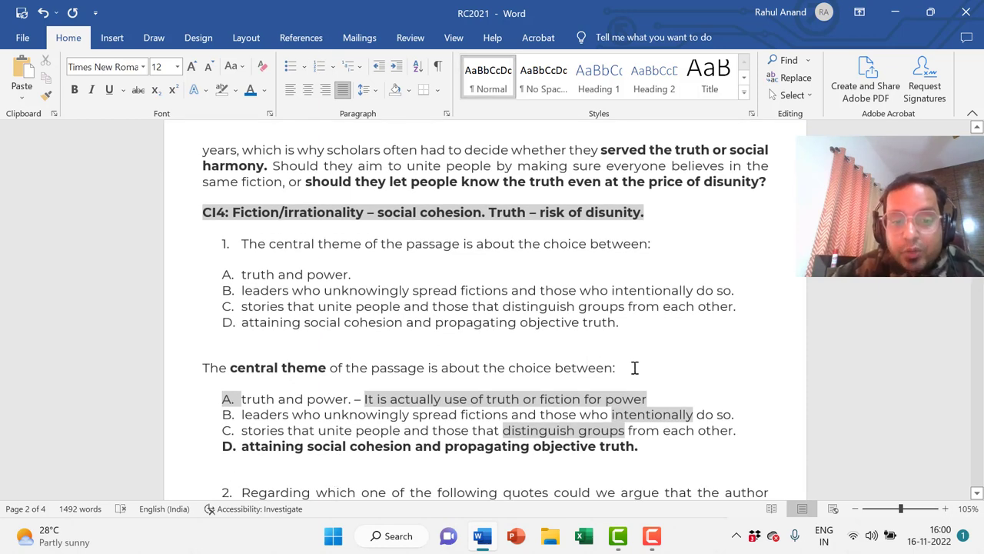
pyautogui.moveTo(619, 368); pyautogui.dragTo(474, 376)
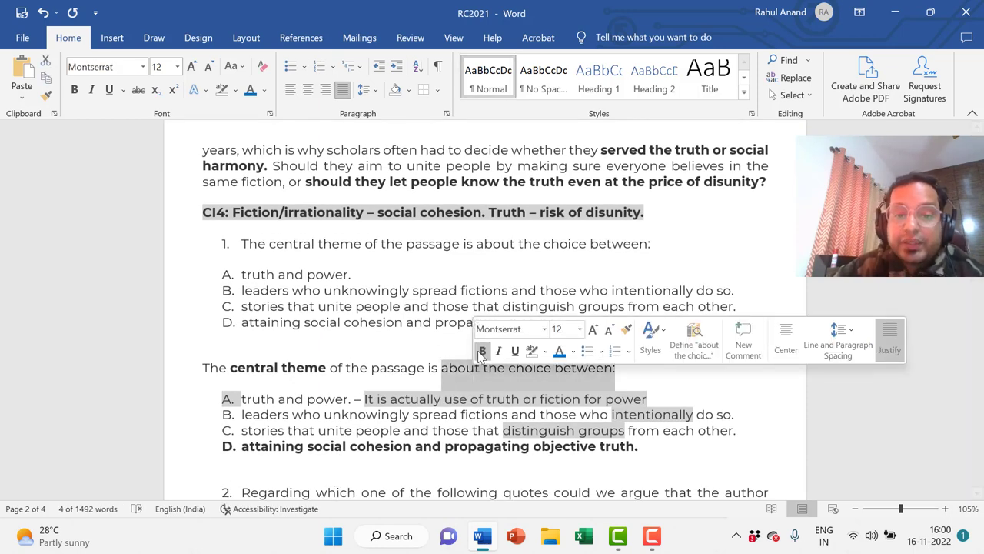
pyautogui.click(480, 351)
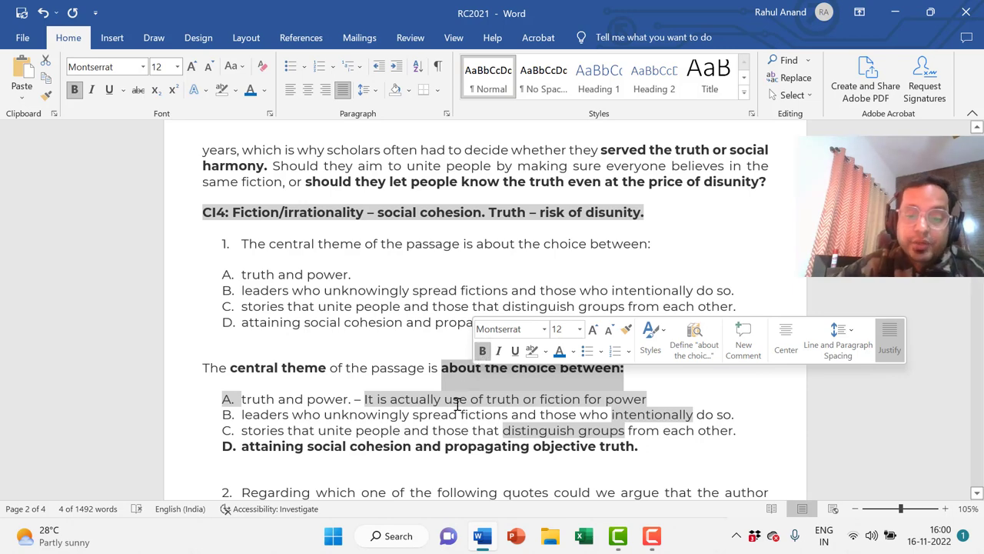
# Colour 'social cohesion' and 'propagating objective truth.' in option D blue
pyautogui.click(519, 448)
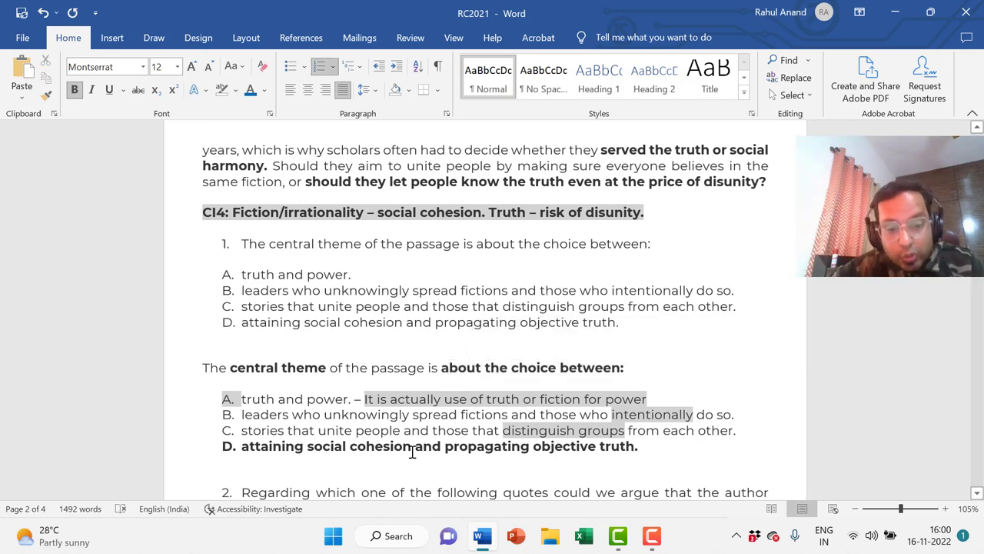
pyautogui.moveTo(411, 453); pyautogui.dragTo(310, 452)
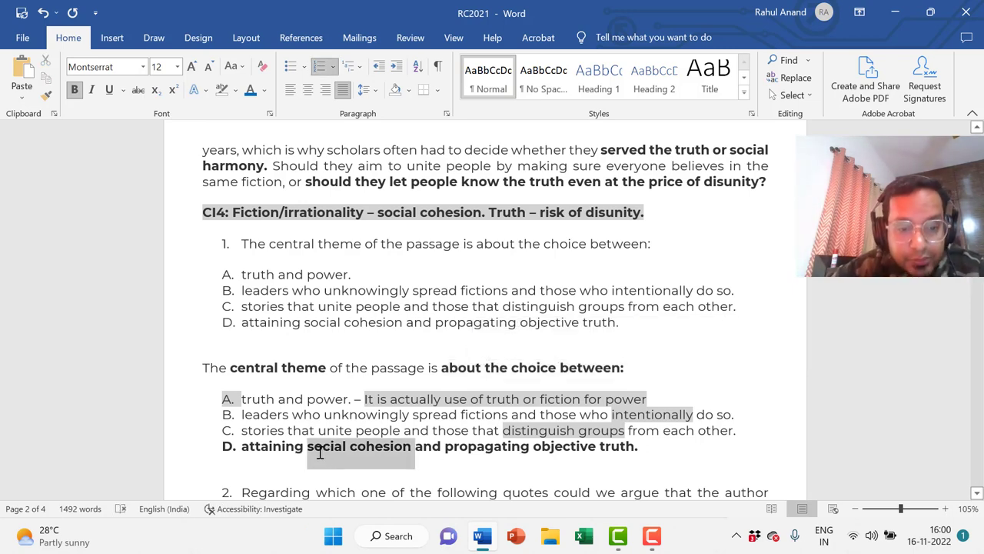
pyautogui.click(253, 91)
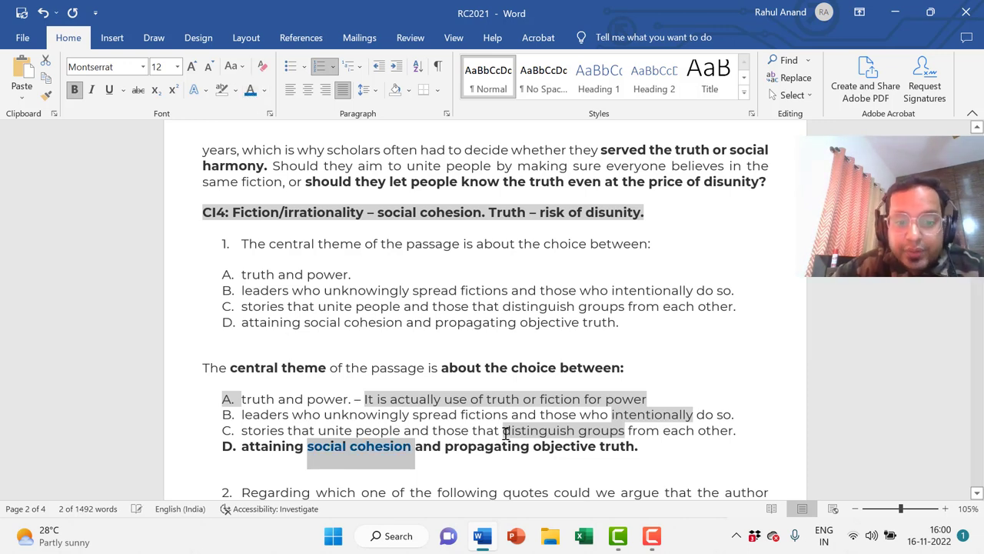
pyautogui.click(562, 468)
pyautogui.moveTo(640, 446); pyautogui.dragTo(487, 446)
pyautogui.click(572, 420)
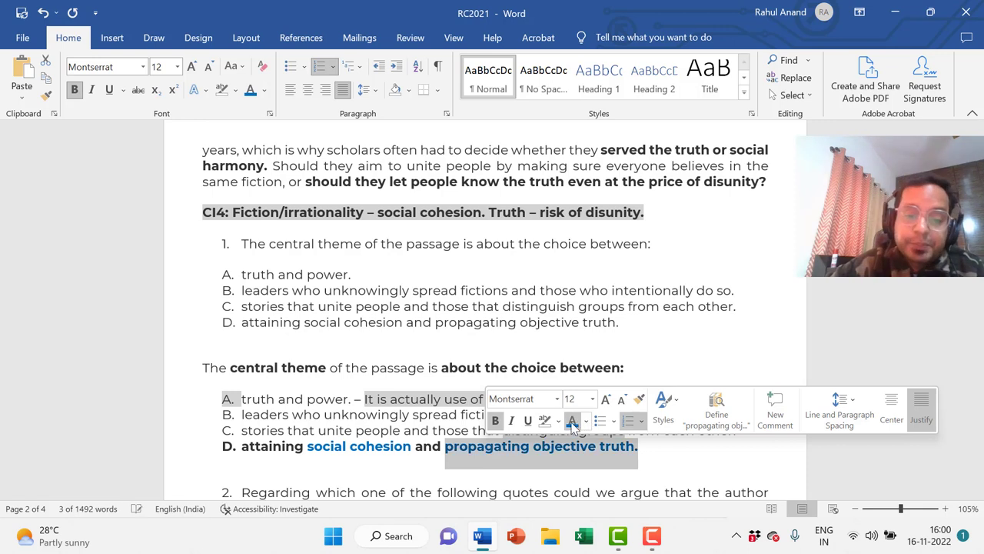
pyautogui.click(638, 459)
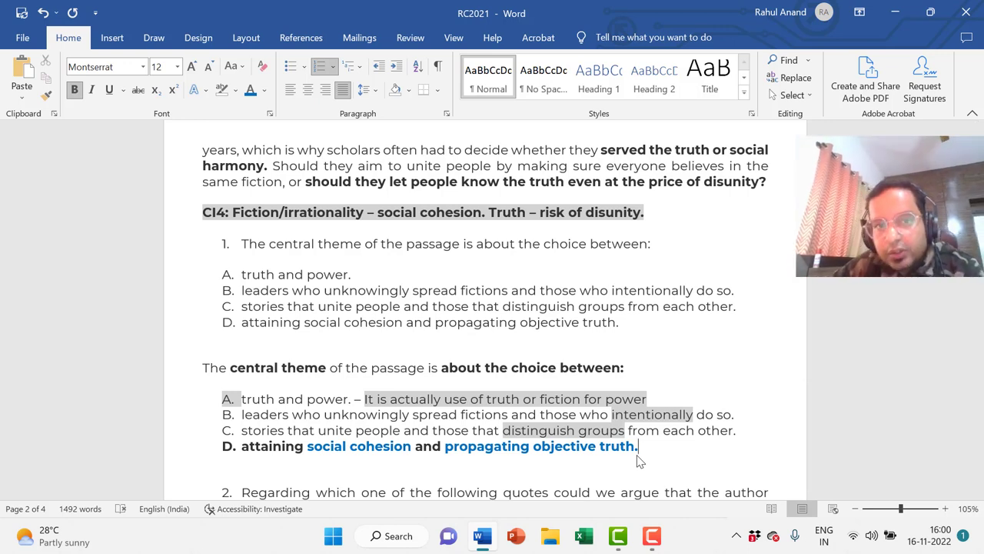
# Move down to question 2's quoted options and place the caret before 'power' in option A
pyautogui.press('Down')
pyautogui.press('Down')
pyautogui.press('Down')
pyautogui.press('Down')
pyautogui.press('Down')
pyautogui.press('Down')
pyautogui.press('Down')
pyautogui.press('Down')
pyautogui.press('Down')
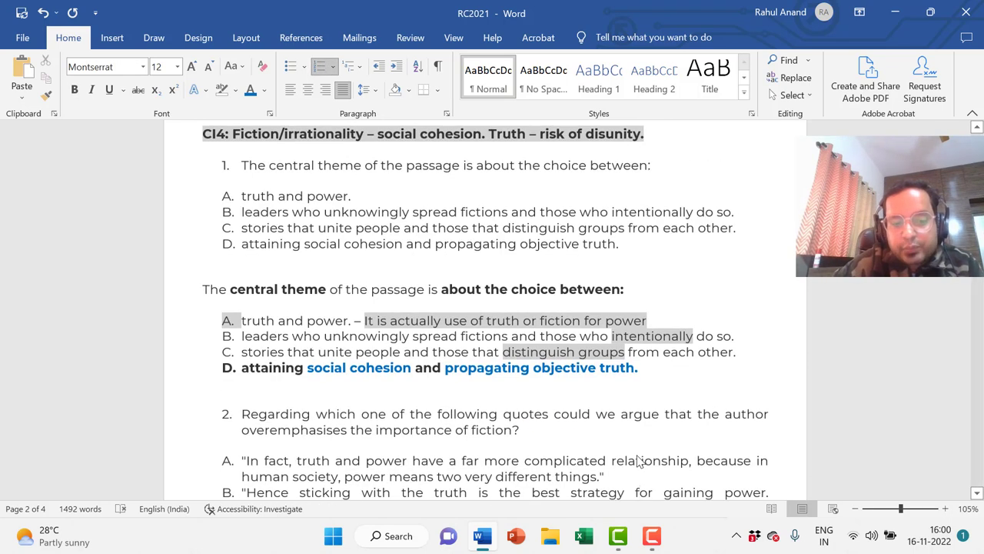
pyautogui.press('Down')
pyautogui.press('Down')
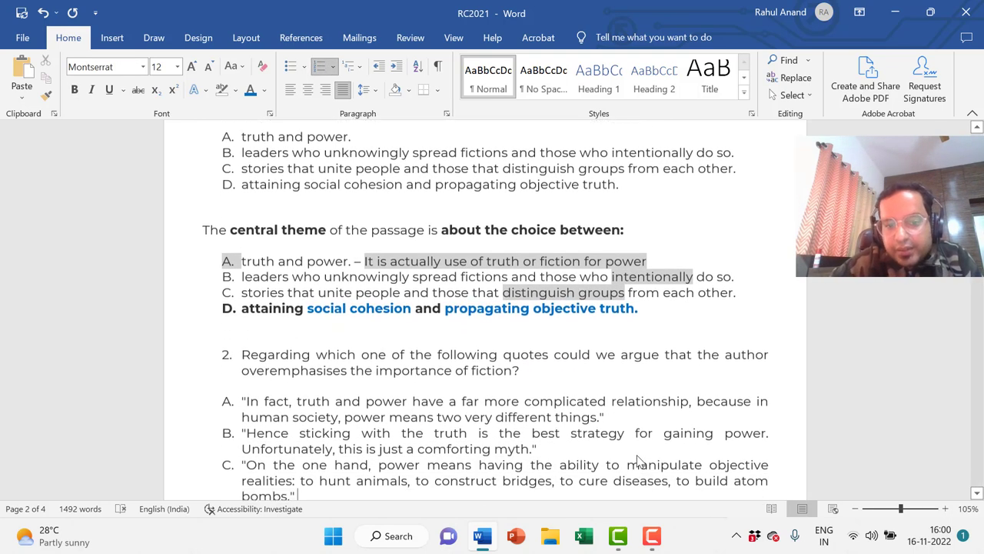
pyautogui.press('Down')
pyautogui.press('Down')
pyautogui.press('Down')
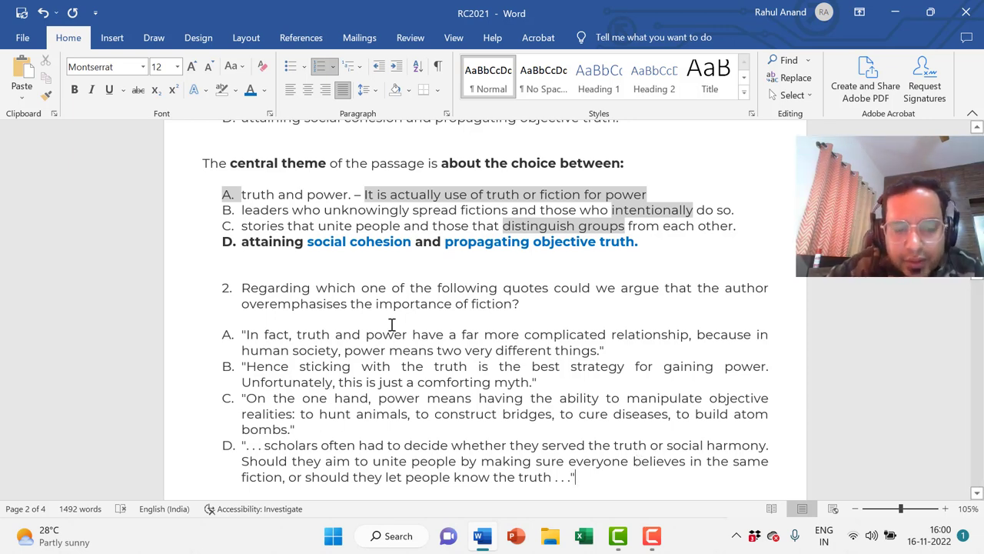
pyautogui.click(368, 334)
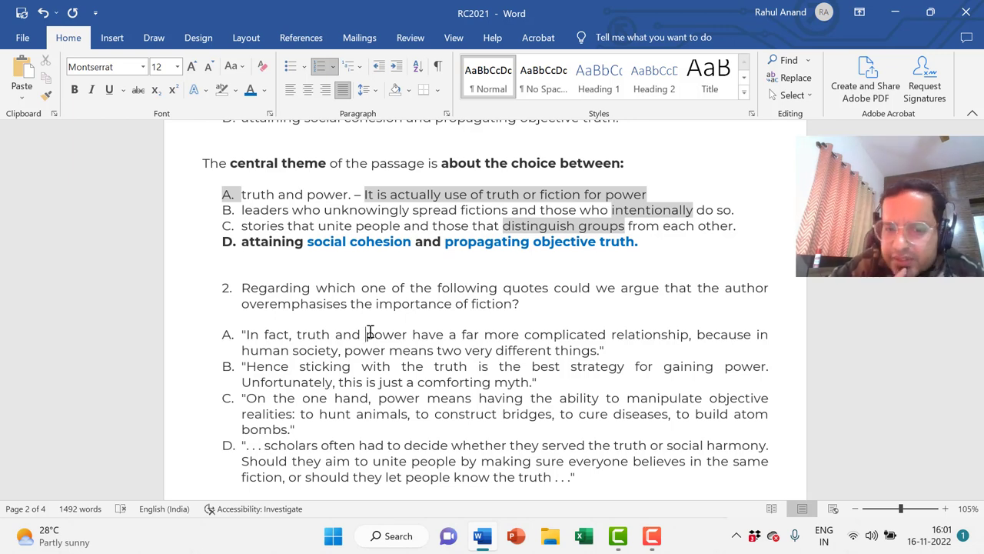
pyautogui.click(368, 334)
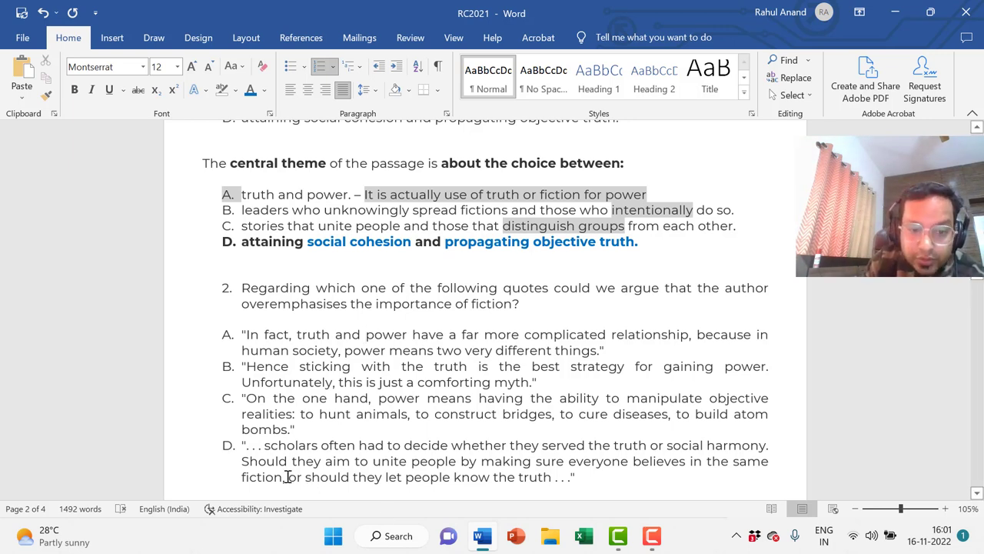
# Make question 2's quote phrase about uniting people through fiction bold and blue
pyautogui.moveTo(286, 477); pyautogui.dragTo(326, 458)
pyautogui.click(334, 436)
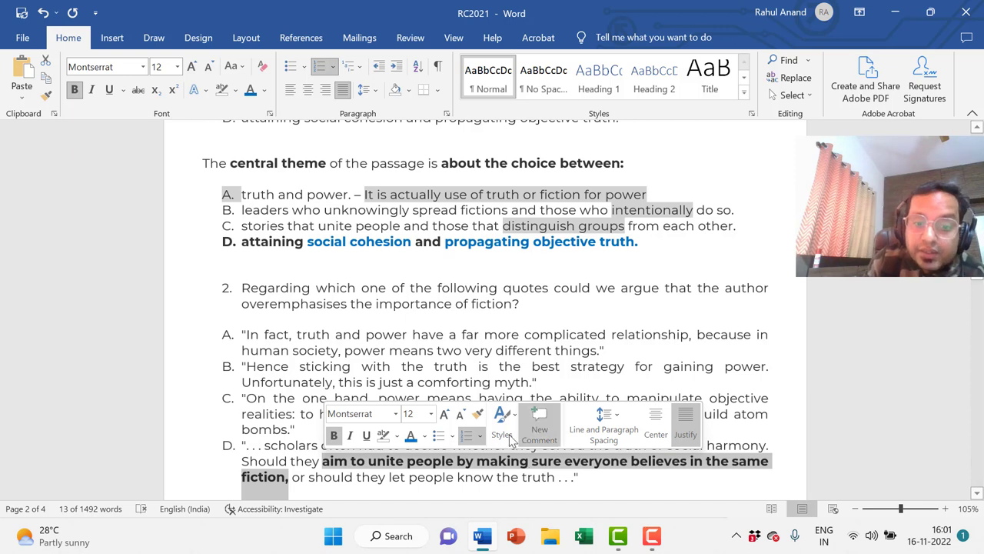
pyautogui.click(250, 91)
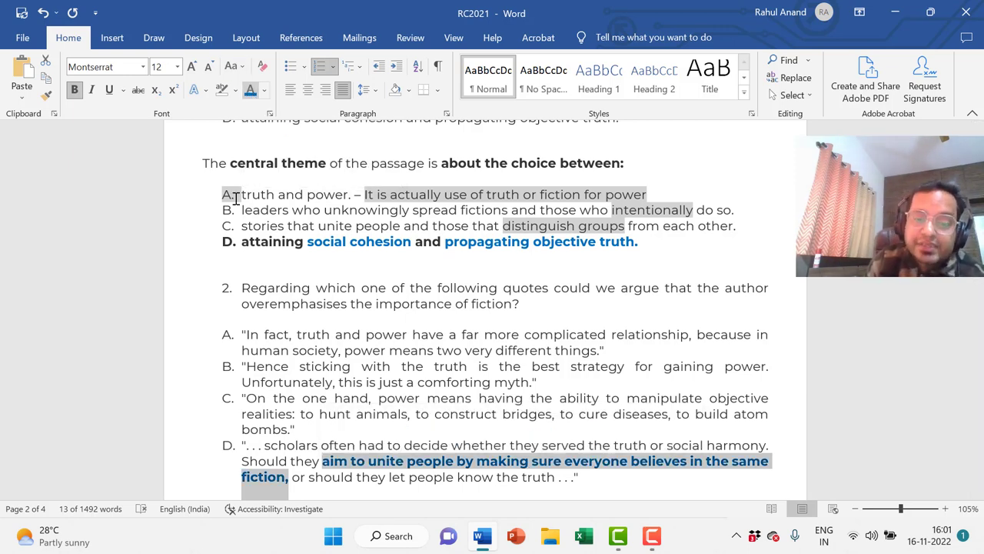
pyautogui.click(401, 471)
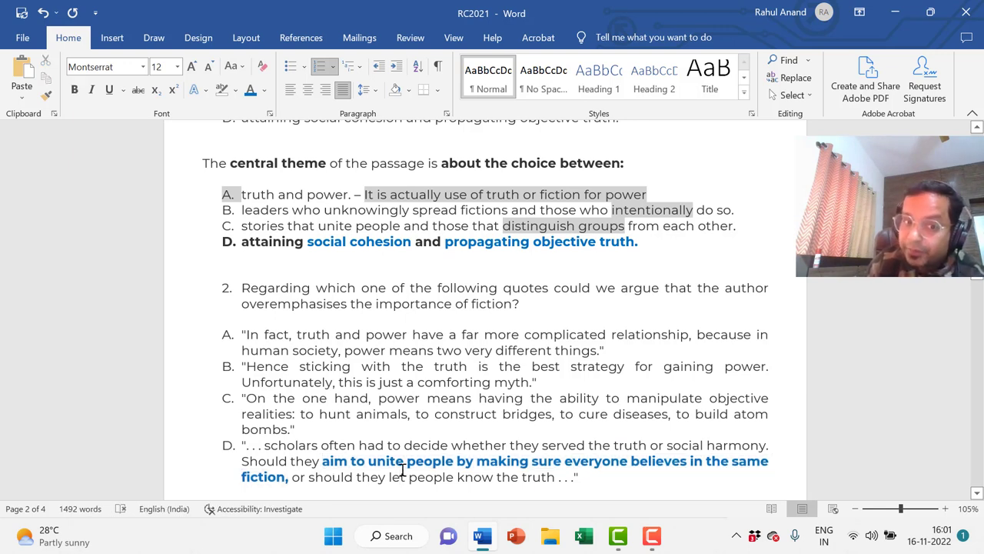
# Add ' - Right D' after option D in question 1 and quote D in question 2
pyautogui.click(672, 245)
pyautogui.write('- Righ')
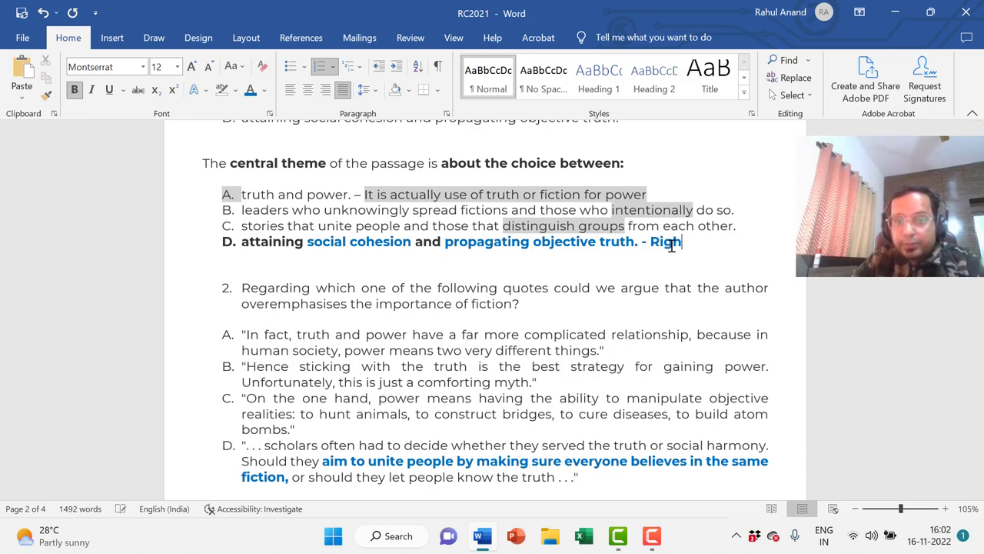
pyautogui.write('t D')
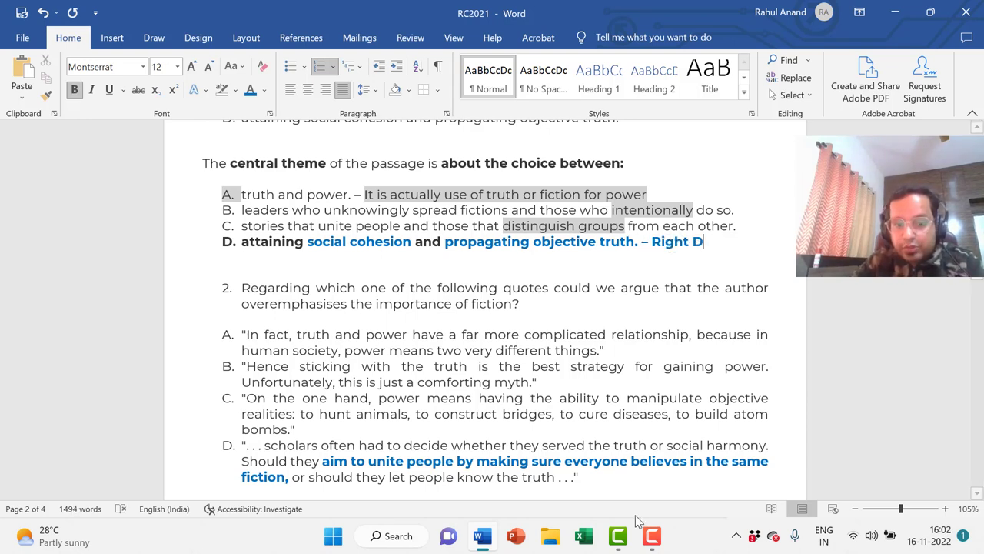
pyautogui.click(604, 479)
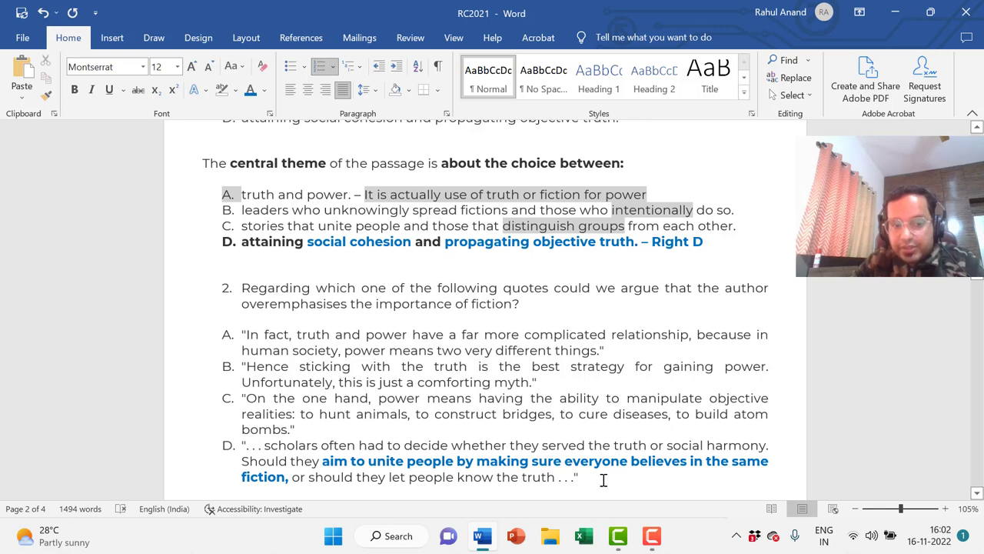
pyautogui.write('- Right D')
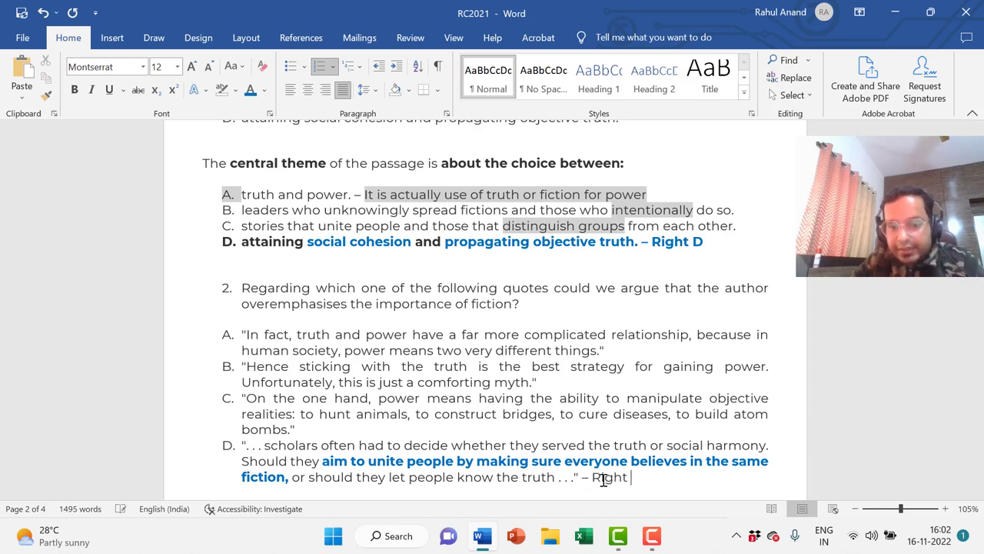
pyautogui.hotkey('shift', 'Left')
pyautogui.hotkey('shift', 'Left')
pyautogui.hotkey('shift', 'Left')
pyautogui.hotkey('shift', 'Left')
pyautogui.hotkey('shift', 'Left')
pyautogui.hotkey('shift', 'Left')
pyautogui.hotkey('shift', 'Left')
pyautogui.hotkey('shift', 'Left')
pyautogui.hotkey('shift', 'Left')
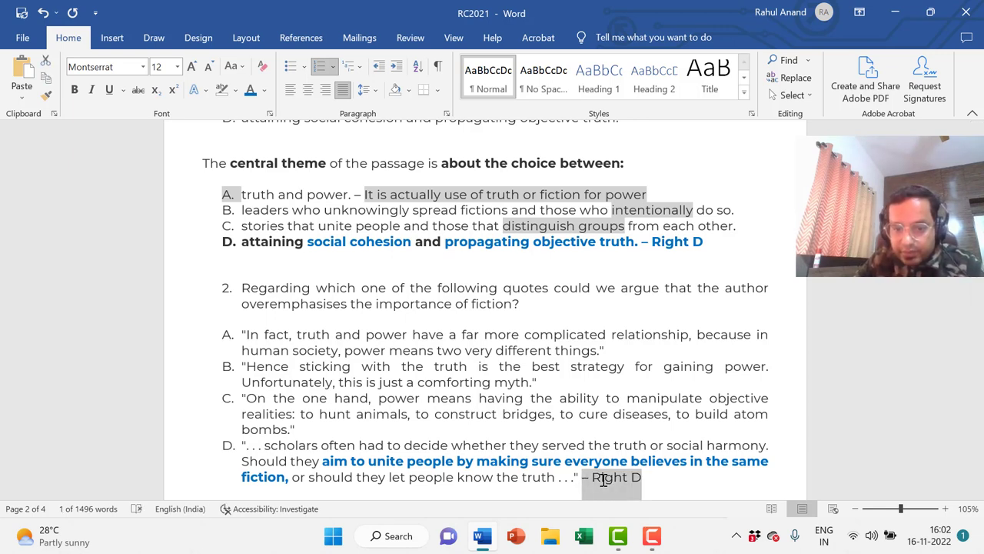
# Bold the Right D label and paste '- IRRELEVANT' after the annotated quotes
pyautogui.hotkey('ctrl', 'b')
pyautogui.click(604, 478)
pyautogui.scroll(-4, 604, 480)
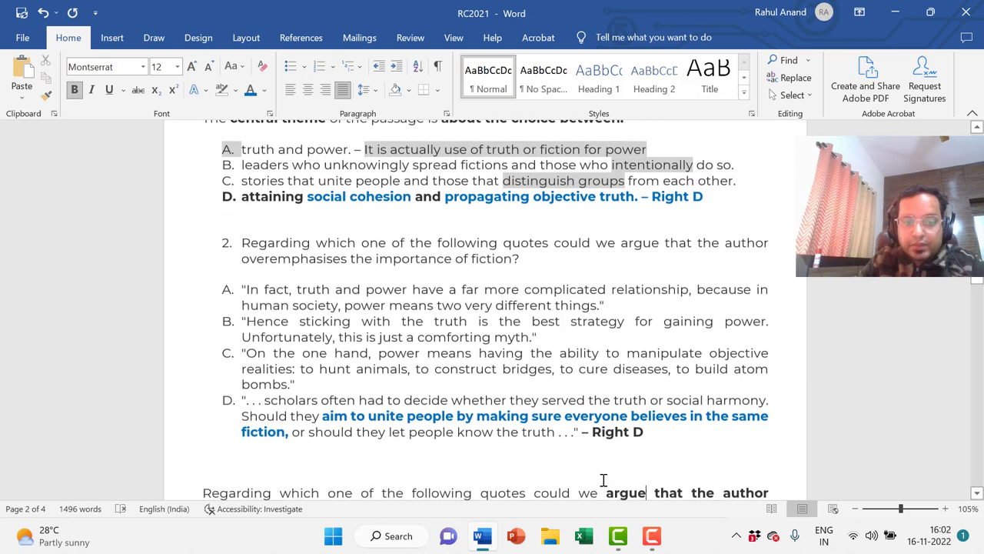
pyautogui.press('Down')
pyautogui.press('Down')
pyautogui.write('- IRRELEVANT')
pyautogui.press('Down')
pyautogui.press('Down')
pyautogui.press('Down')
pyautogui.write('- IRRELEVANT')
pyautogui.press('Down')
pyautogui.press('Down')
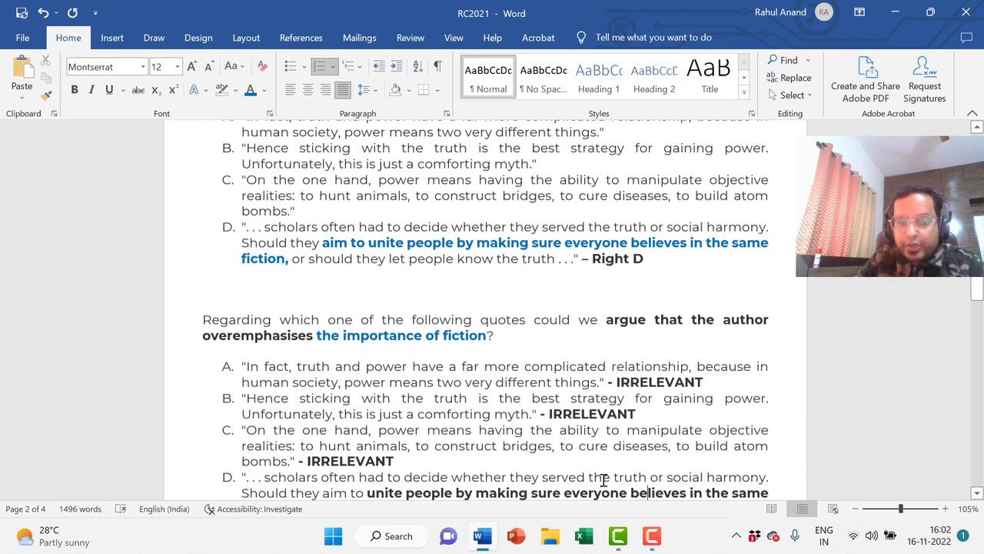
pyautogui.press('Down')
pyautogui.press('Down')
pyautogui.press('Down')
pyautogui.press('Down')
pyautogui.press('Down')
pyautogui.press('Down')
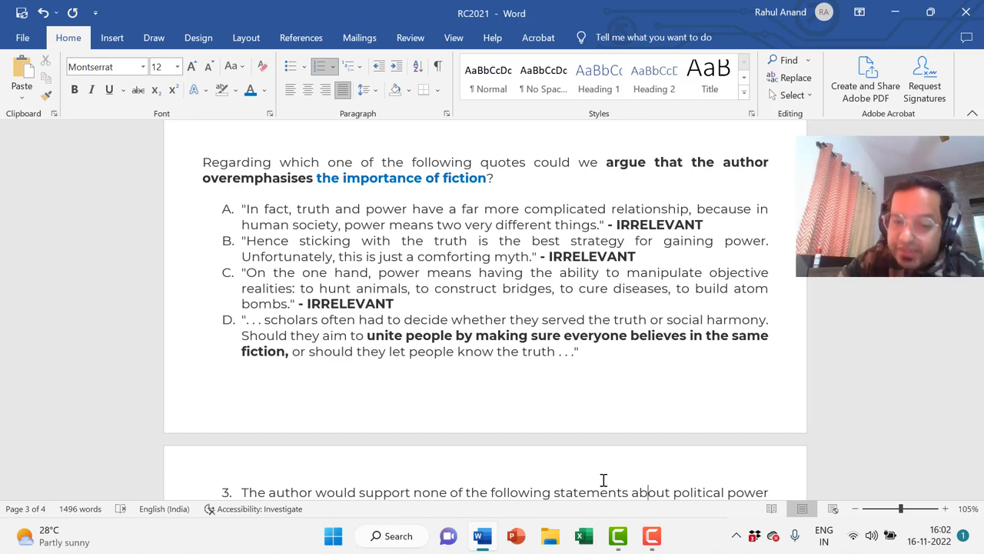
# Delete the extra empty line, leave a plain blank line after quote D, and bold 'could we'
pyautogui.press('Up')
pyautogui.press('Up')
pyautogui.press('Up')
pyautogui.press('Up')
pyautogui.press('Up')
pyautogui.press('Up')
pyautogui.press('Up')
pyautogui.press('Up')
pyautogui.press('Up')
pyautogui.press('Up')
pyautogui.press('Up')
pyautogui.press('Up')
pyautogui.press('Up')
pyautogui.press('Up')
pyautogui.press('Up')
pyautogui.press('Up')
pyautogui.press('Delete')
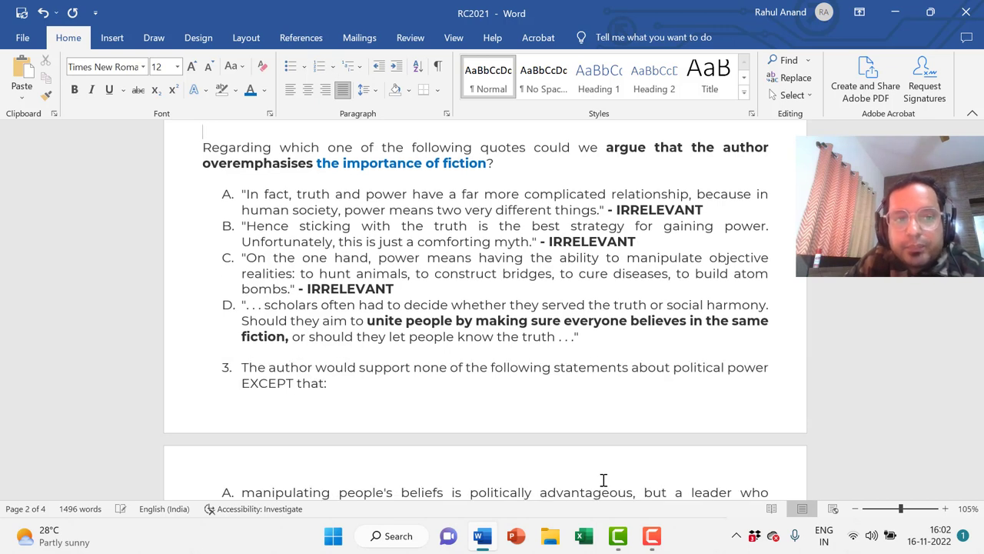
pyautogui.press('Down')
pyautogui.press('Down')
pyautogui.press('Down')
pyautogui.press('Down')
pyautogui.press('Down')
pyautogui.press('Down')
pyautogui.press('Down')
pyautogui.press('Down')
pyautogui.press('Down')
pyautogui.press('Down')
pyautogui.press('Down')
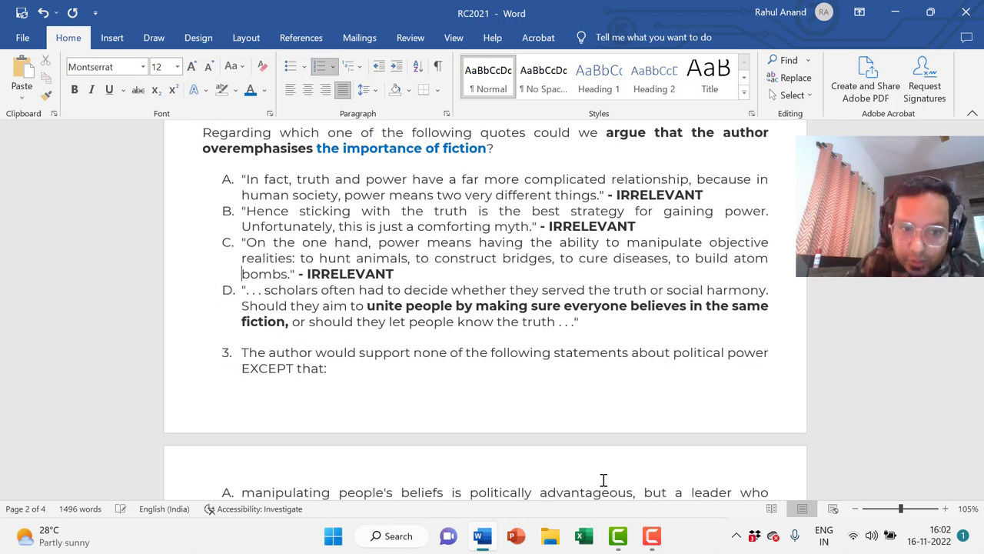
pyautogui.press('End')
pyautogui.press('Return')
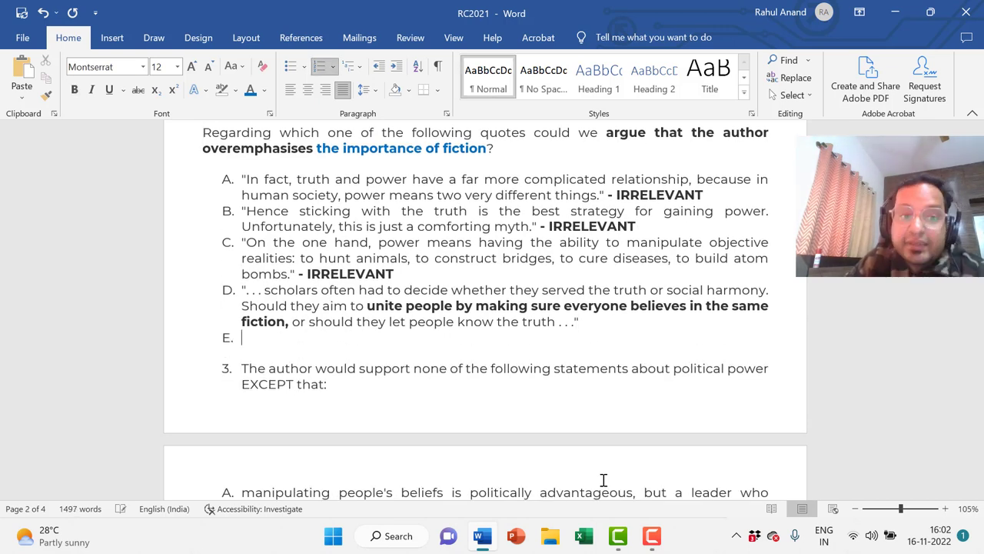
pyautogui.press('Return')
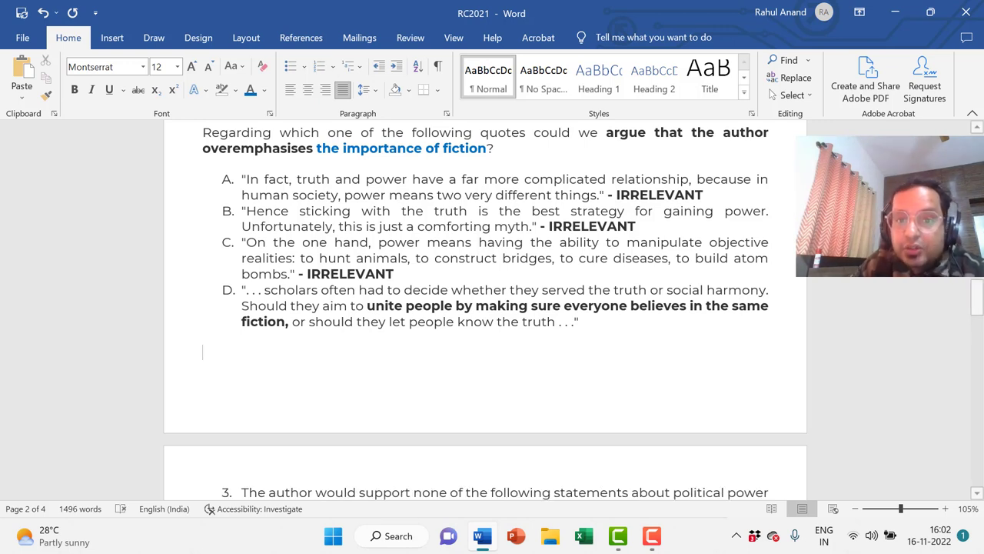
pyautogui.moveTo(606, 132); pyautogui.dragTo(533, 133)
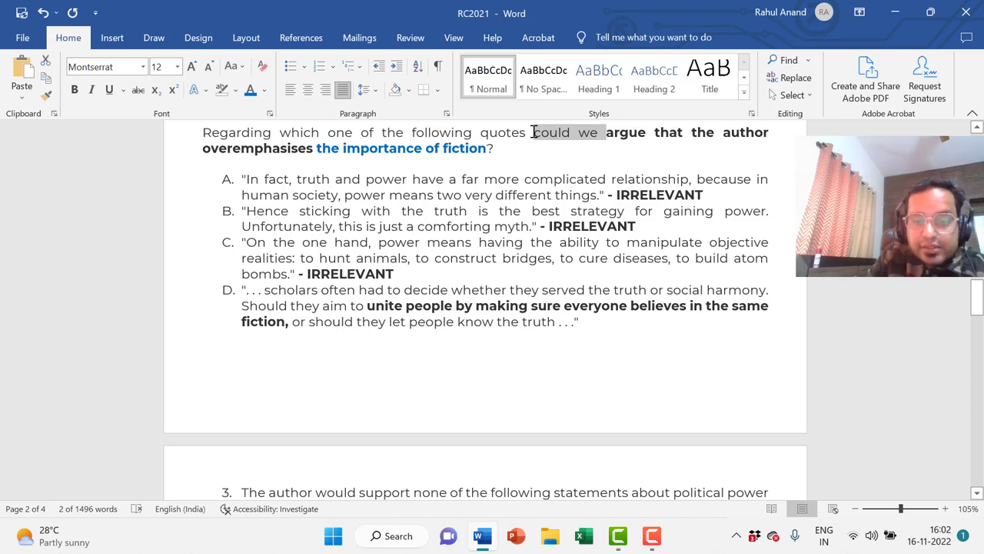
pyautogui.hotkey('ctrl', 'b')
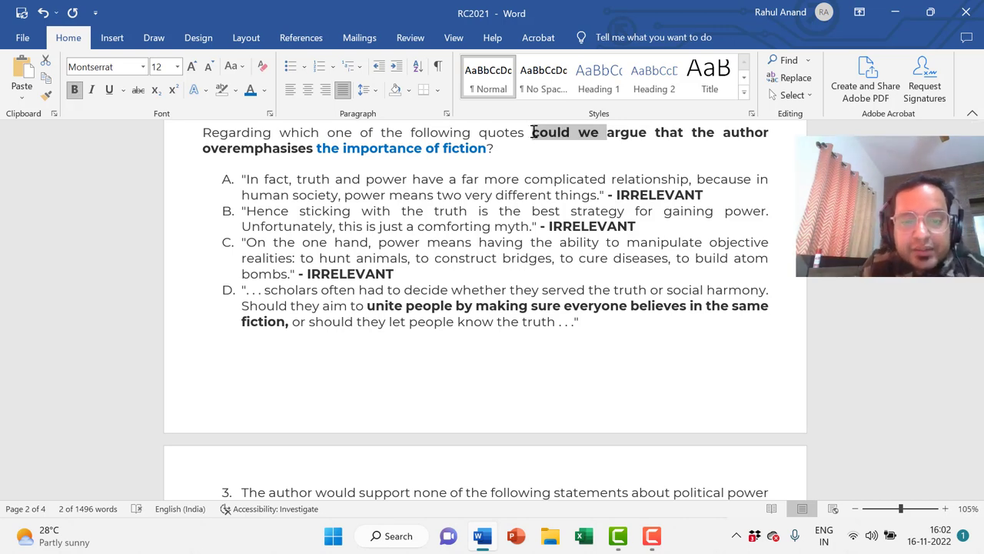
pyautogui.scroll(1, 532, 133)
pyautogui.click(535, 133)
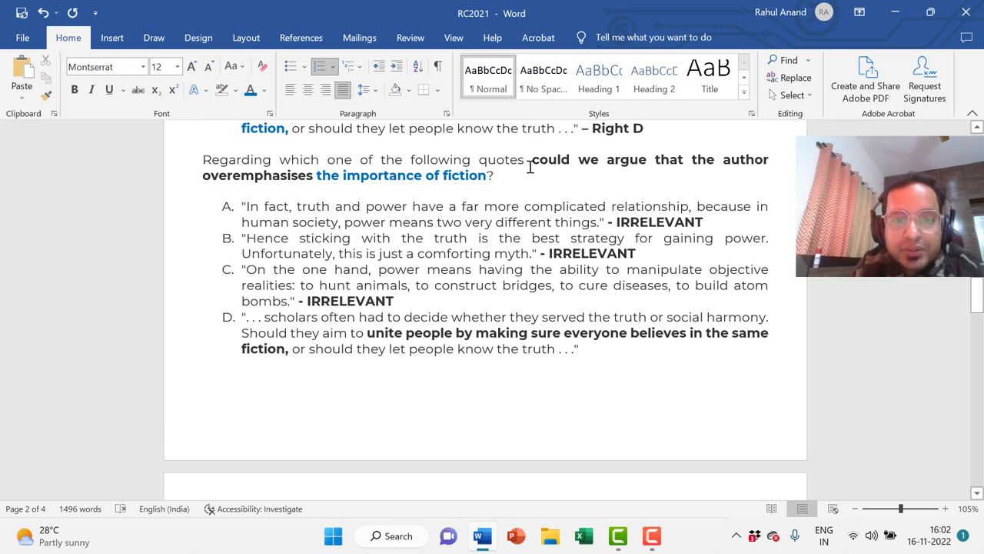
pyautogui.click(530, 167)
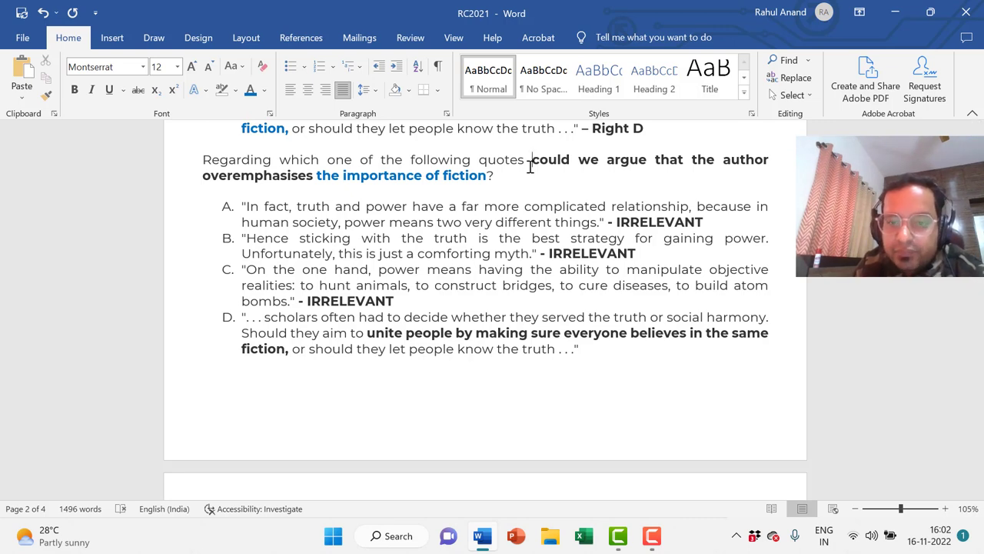
pyautogui.moveTo(498, 171); pyautogui.dragTo(319, 176)
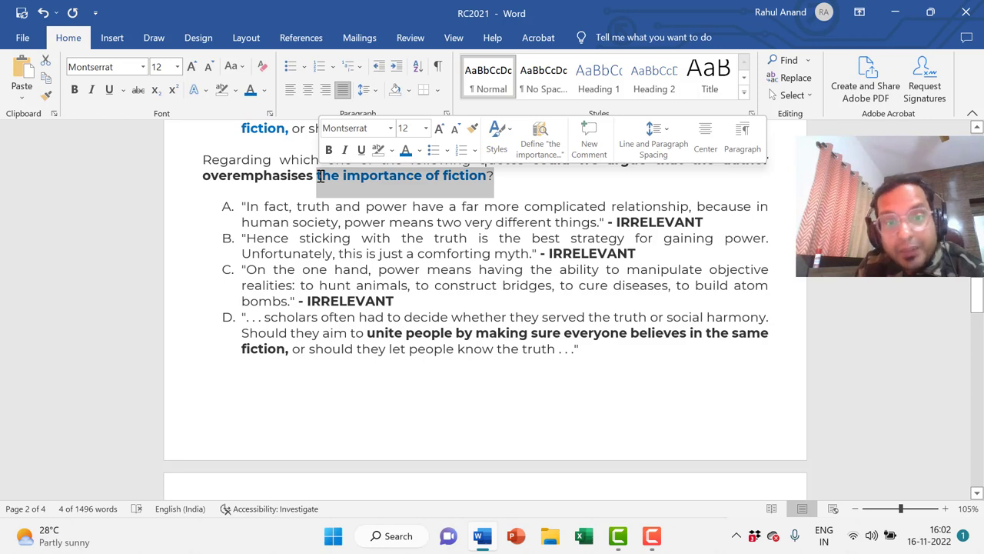
pyautogui.click(318, 176)
pyautogui.scroll(5, 321, 176)
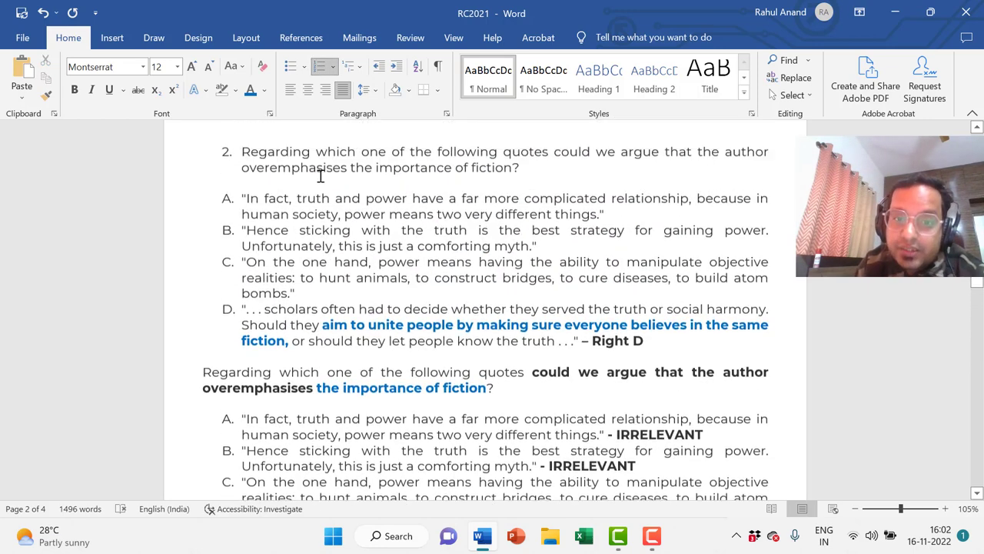
pyautogui.scroll(2, 321, 176)
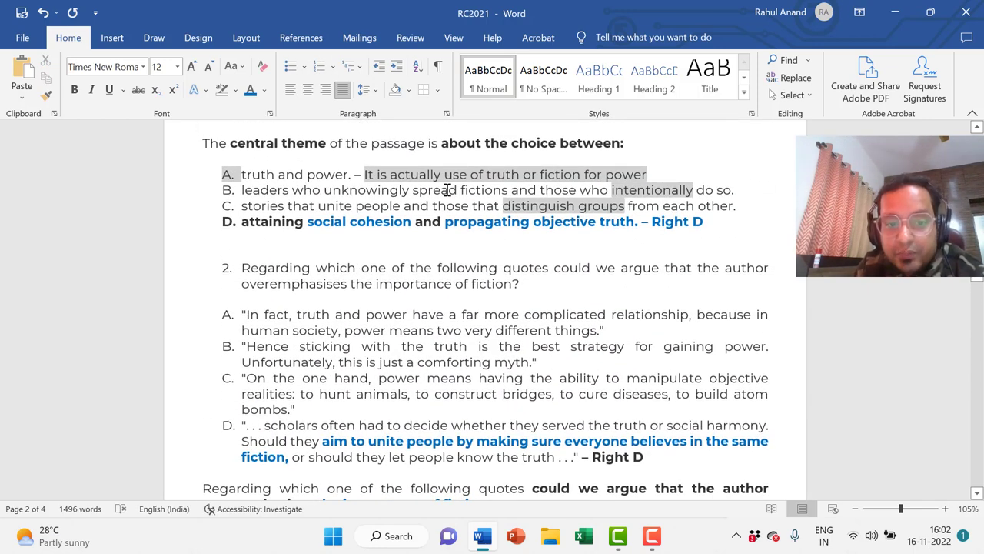
pyautogui.press('Up')
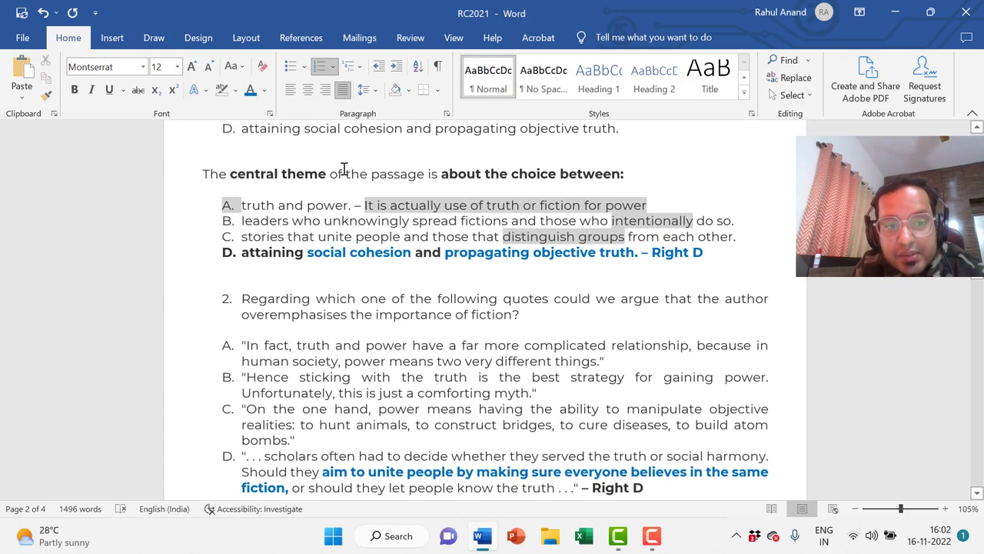
pyautogui.moveTo(280, 169); pyautogui.dragTo(240, 176)
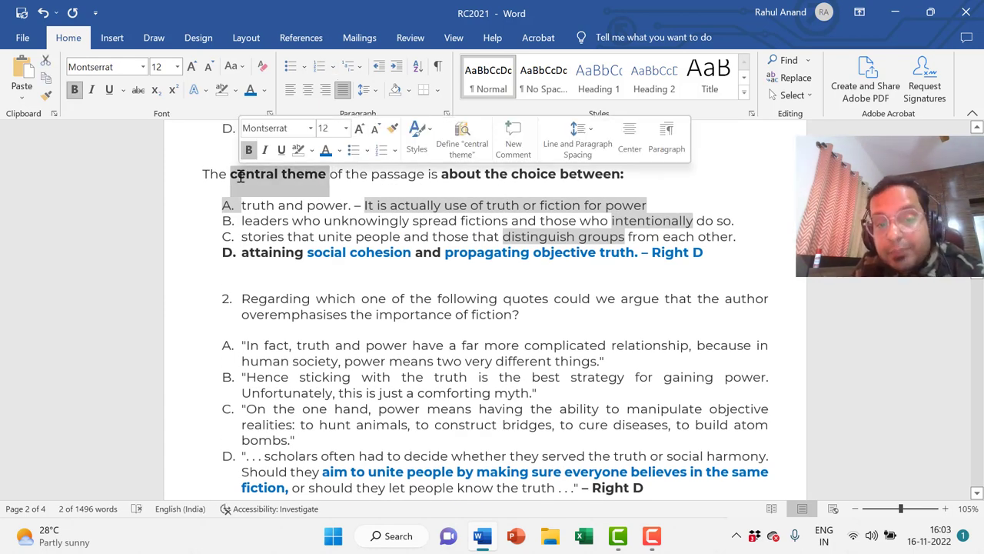
pyautogui.click(240, 176)
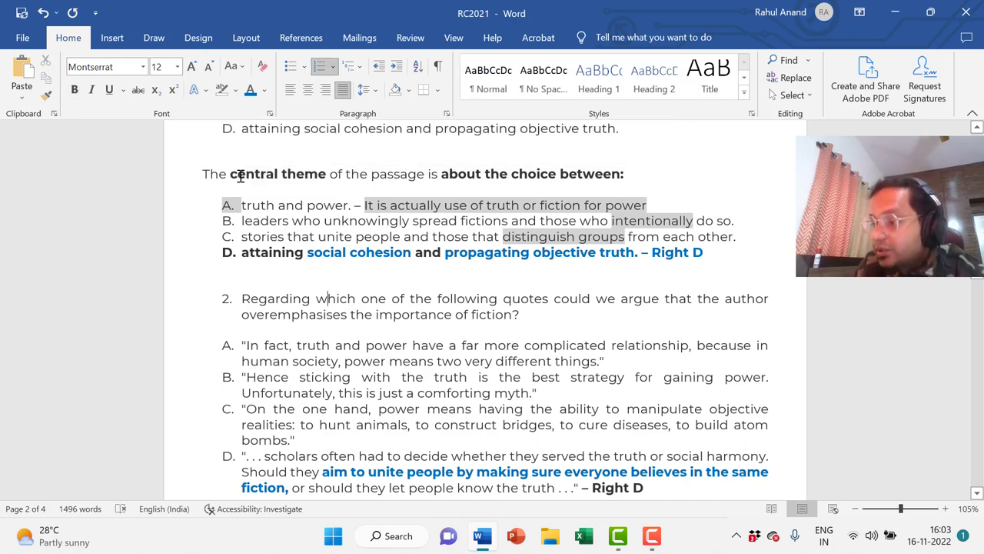
pyautogui.scroll(-2, 240, 176)
pyautogui.scroll(-8, 240, 177)
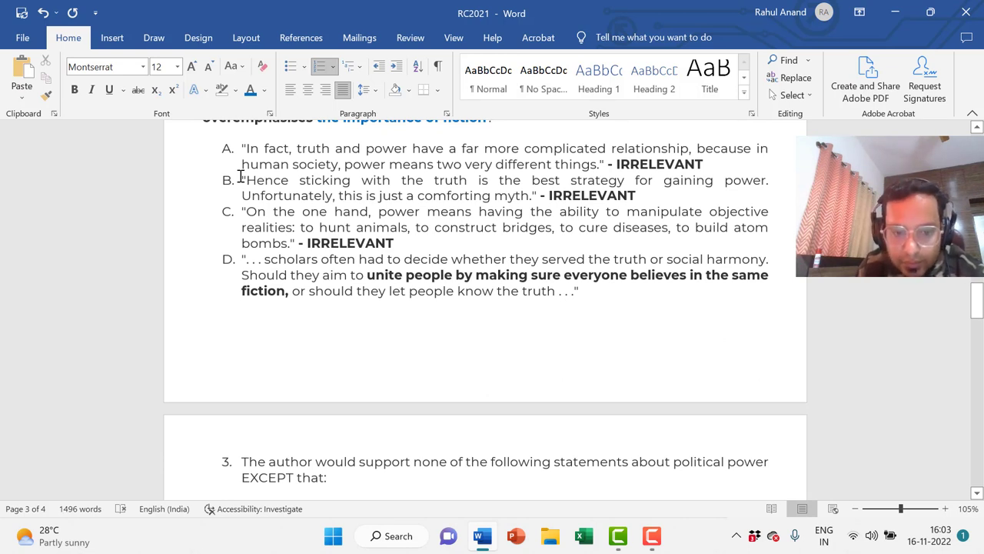
pyautogui.scroll(-1, 240, 177)
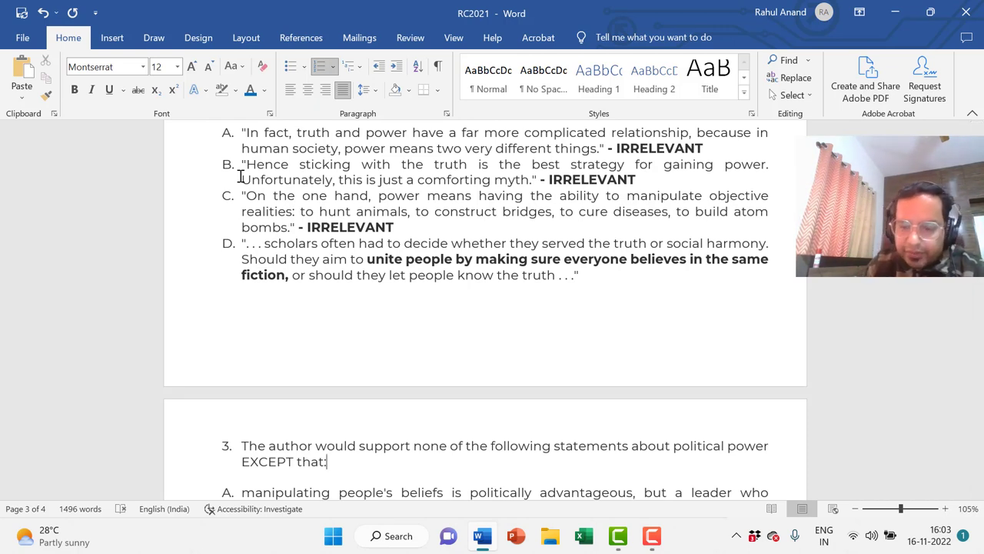
pyautogui.press('Down')
pyautogui.press('Down')
pyautogui.press('Down')
pyautogui.press('Down')
pyautogui.press('Down')
pyautogui.press('Down')
pyautogui.press('Down')
pyautogui.press('Down')
pyautogui.press('Down')
pyautogui.press('Down')
pyautogui.press('Down')
pyautogui.press('Up')
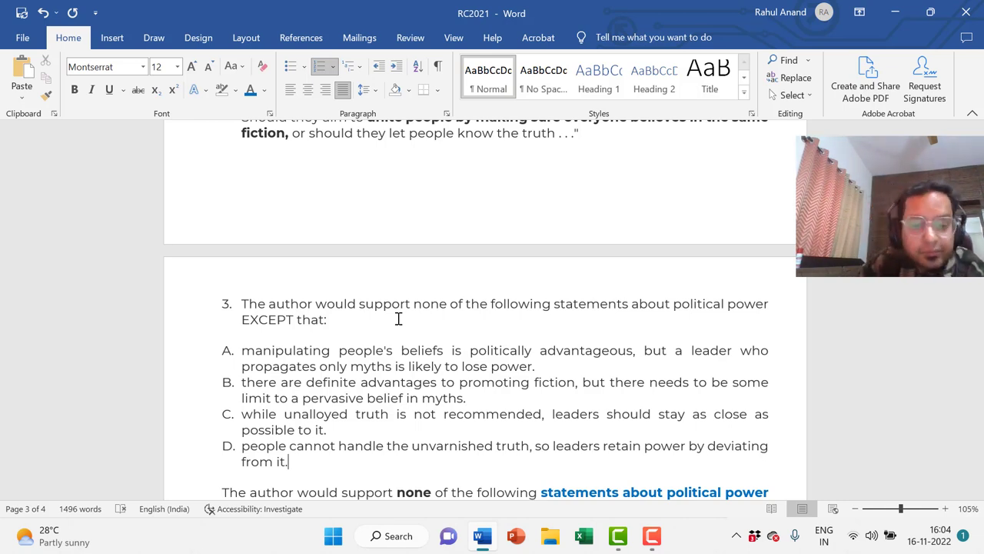
# Add an unnumbered blank line after option D in the annotated copy of question 4
pyautogui.scroll(-3, 399, 318)
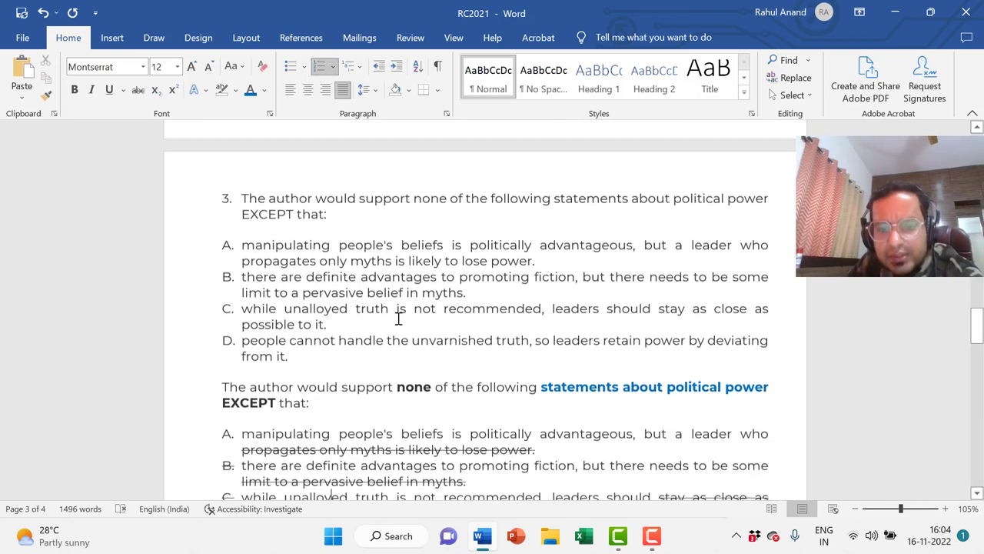
pyautogui.press('Down')
pyautogui.press('Down')
pyautogui.press('Down')
pyautogui.press('Down')
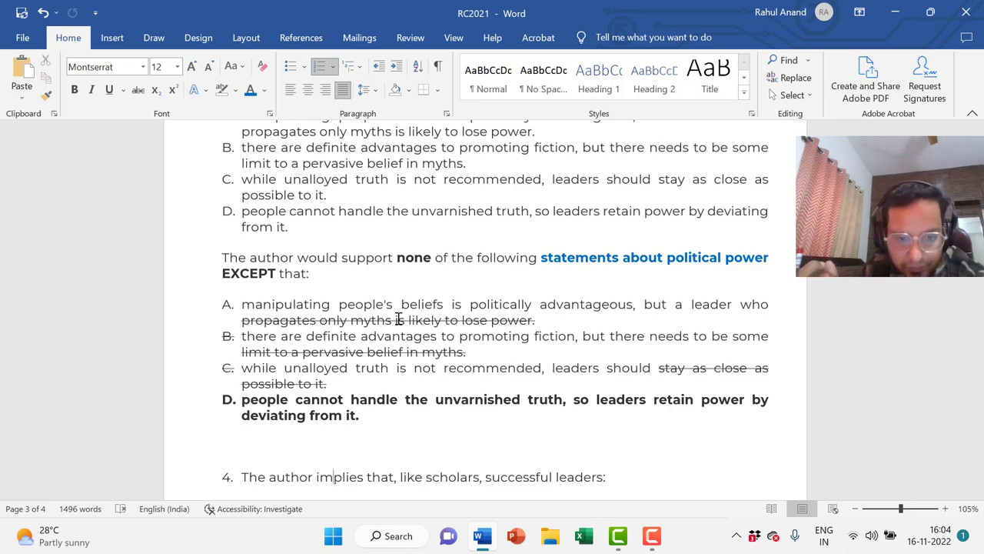
pyautogui.scroll(-1, 398, 320)
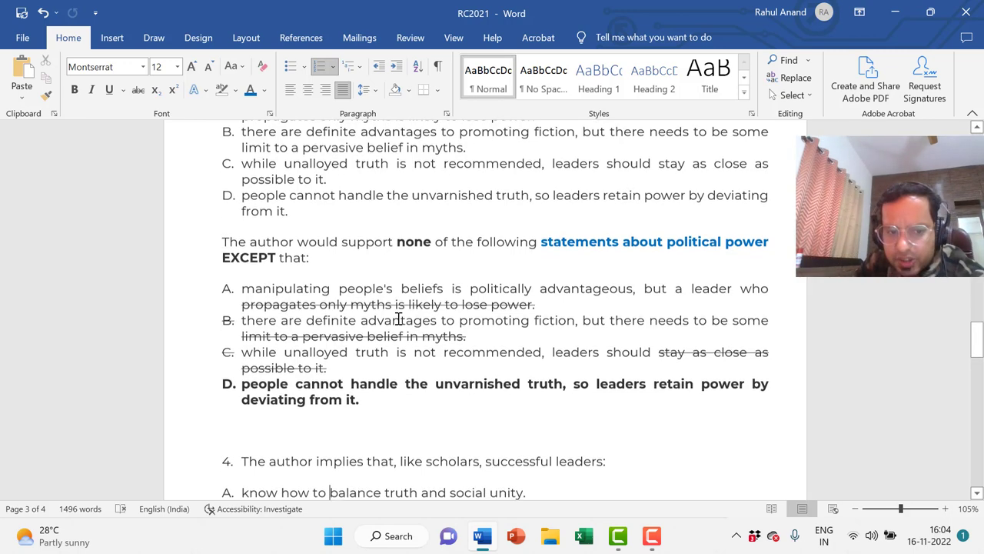
pyautogui.scroll(-1, 398, 319)
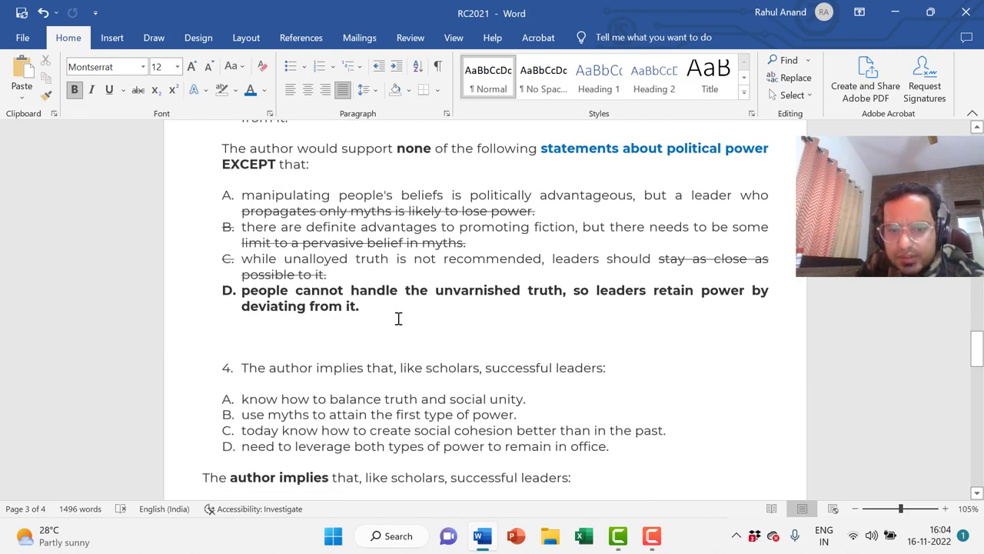
pyautogui.press('Up')
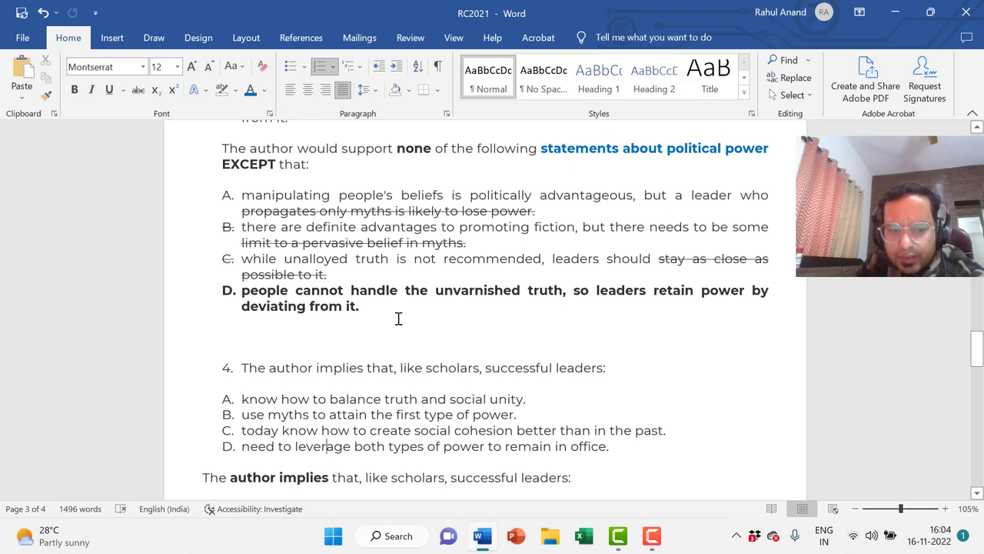
pyautogui.click(636, 449)
pyautogui.press('Return')
pyautogui.press('BackSpace')
# Select the flawed phrase in option C of question 4
pyautogui.press('Up')
pyautogui.scroll(-1, 635, 449)
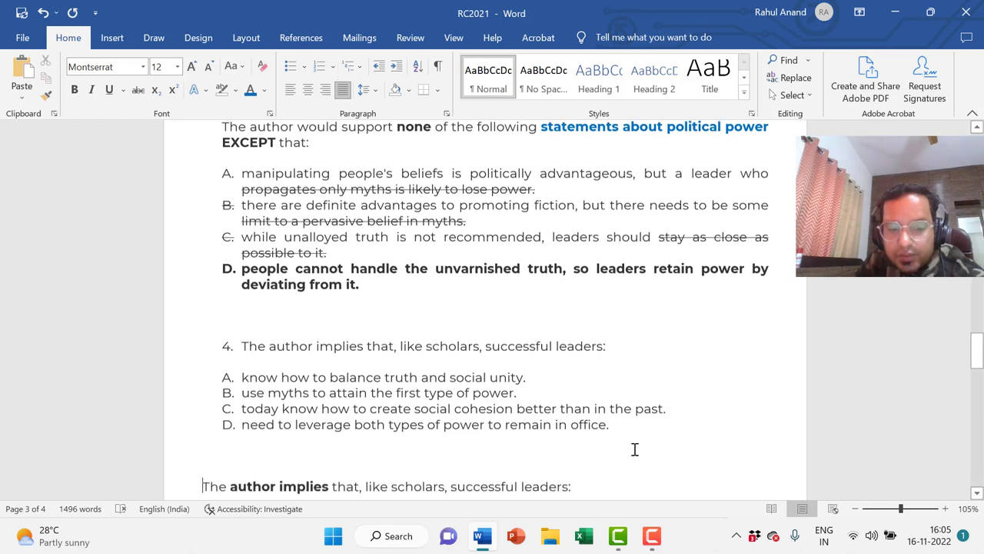
pyautogui.press('Up')
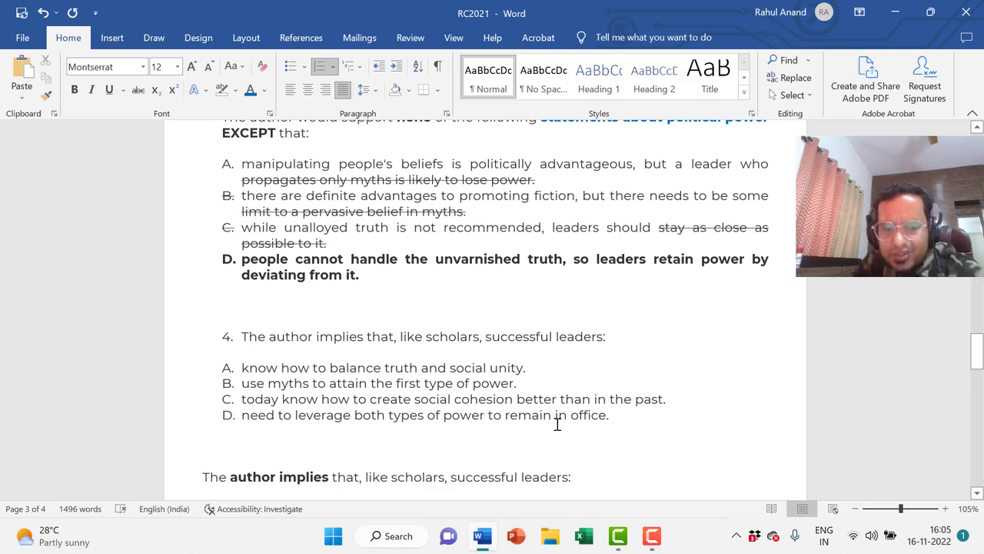
pyautogui.moveTo(518, 383)
pyautogui.mouseDown()
pyautogui.moveTo(445, 392)
pyautogui.moveTo(528, 387)
pyautogui.mouseUp()
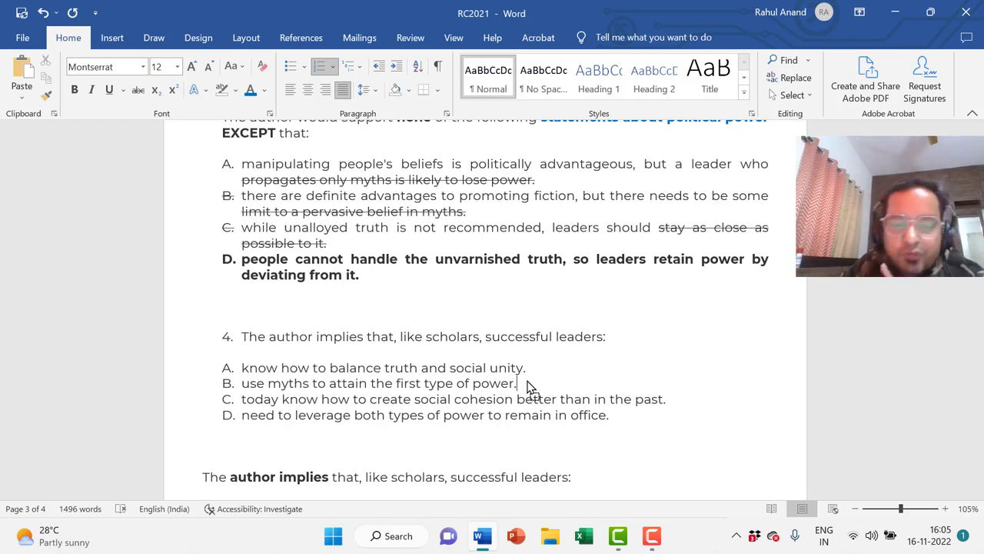
pyautogui.press('Down')
pyautogui.press('Down')
pyautogui.press('Down')
pyautogui.press('Down')
pyautogui.press('Down')
pyautogui.press('Down')
pyautogui.press('Down')
pyautogui.press('Down')
pyautogui.press('Down')
pyautogui.press('Down')
pyautogui.press('Down')
pyautogui.press('Down')
pyautogui.press('Down')
pyautogui.press('Down')
pyautogui.press('Down')
pyautogui.press('Down')
pyautogui.press('Down')
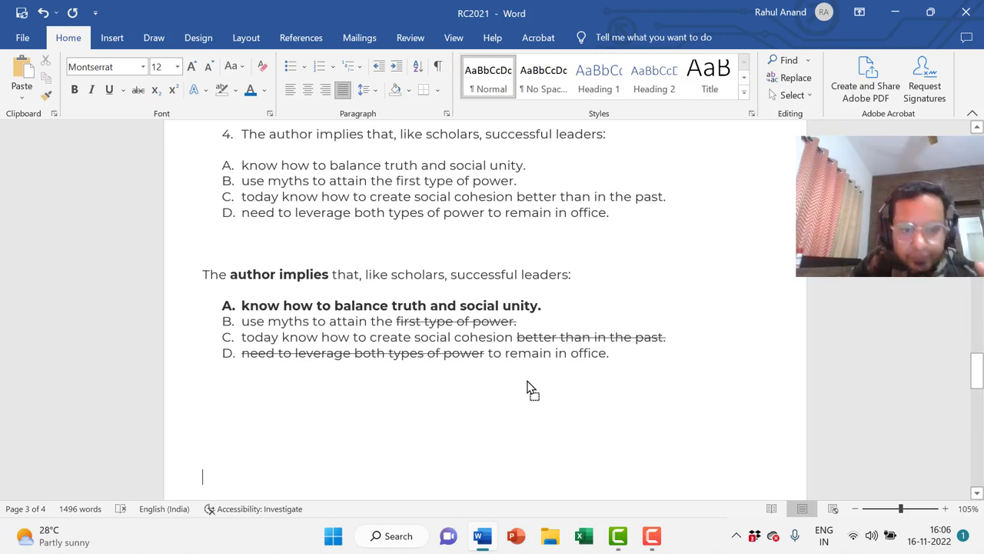
# Insert blank lines below the five Para Jumbles sentences
pyautogui.hotkey('ctrl', 'End')
pyautogui.press('Down')
pyautogui.press('Down')
pyautogui.press('Down')
pyautogui.press('Down')
pyautogui.press('Down')
pyautogui.press('Down')
pyautogui.press('Down')
pyautogui.press('Down')
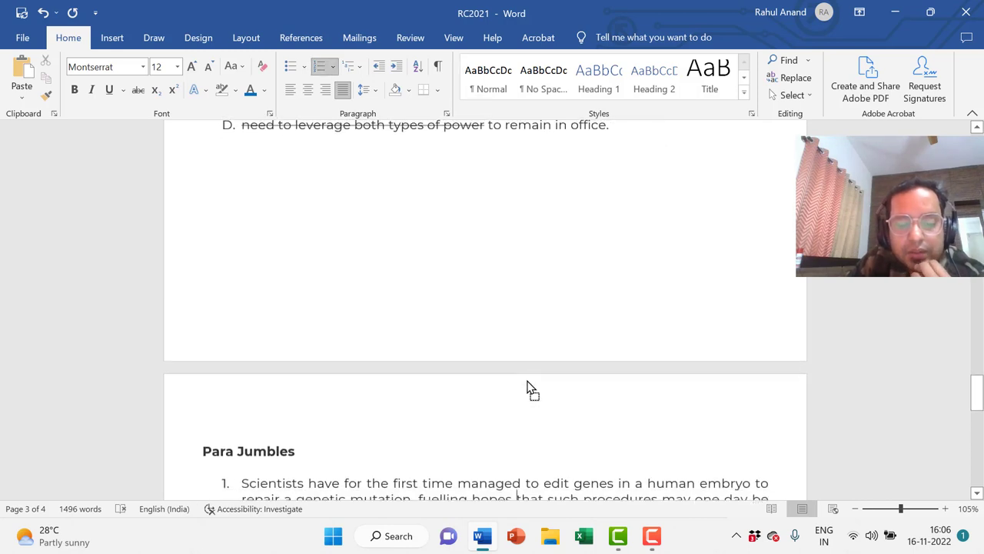
pyautogui.press('Down')
pyautogui.press('Down')
pyautogui.press('Down')
pyautogui.press('Down')
pyautogui.press('Down')
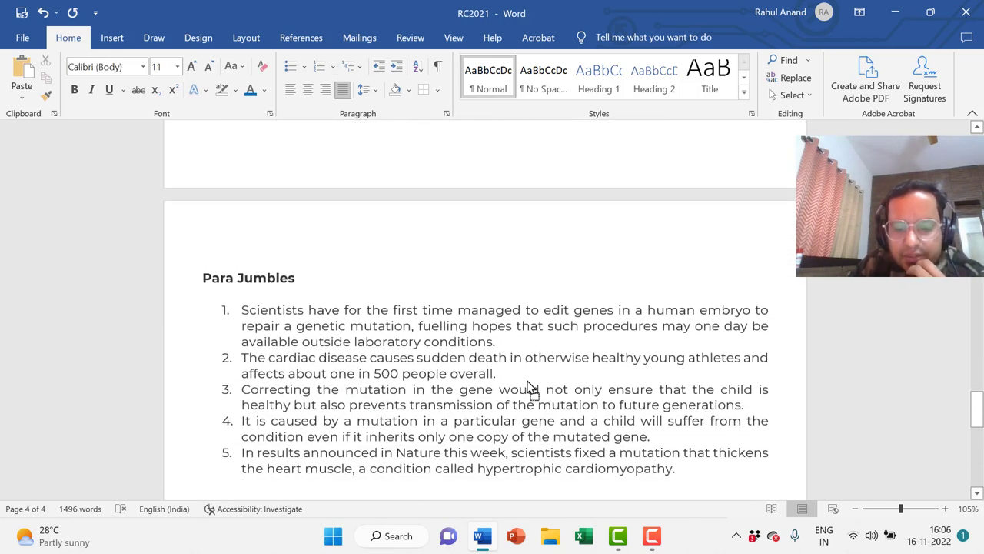
pyautogui.press('Down')
pyautogui.press('Down')
pyautogui.press('Down')
pyautogui.press('Up')
pyautogui.press('Up')
pyautogui.press('Up')
pyautogui.press('Up')
pyautogui.press('Up')
pyautogui.press('Up')
pyautogui.press('Up')
pyautogui.press('Up')
pyautogui.press('Up')
pyautogui.press('Up')
pyautogui.press('Up')
pyautogui.press('Up')
pyautogui.press('Up')
pyautogui.press('Up')
pyautogui.press('Up')
pyautogui.press('Up')
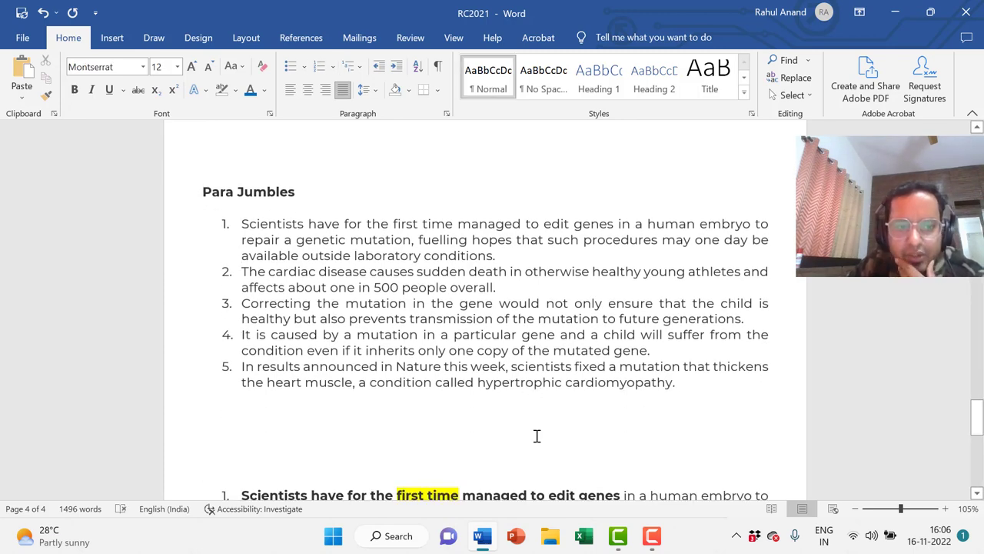
pyautogui.click(508, 429)
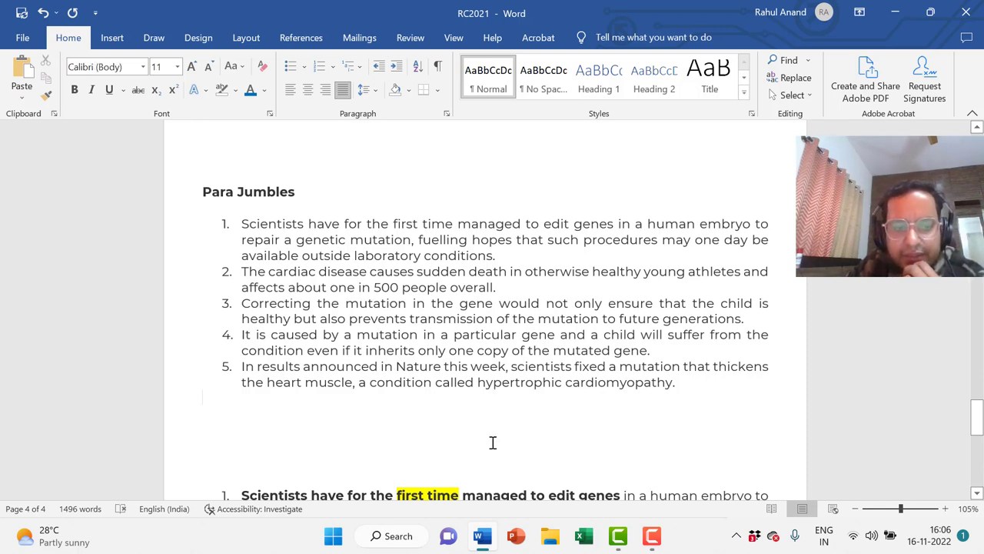
pyautogui.press('Return')
pyautogui.press('Return')
pyautogui.press('Return')
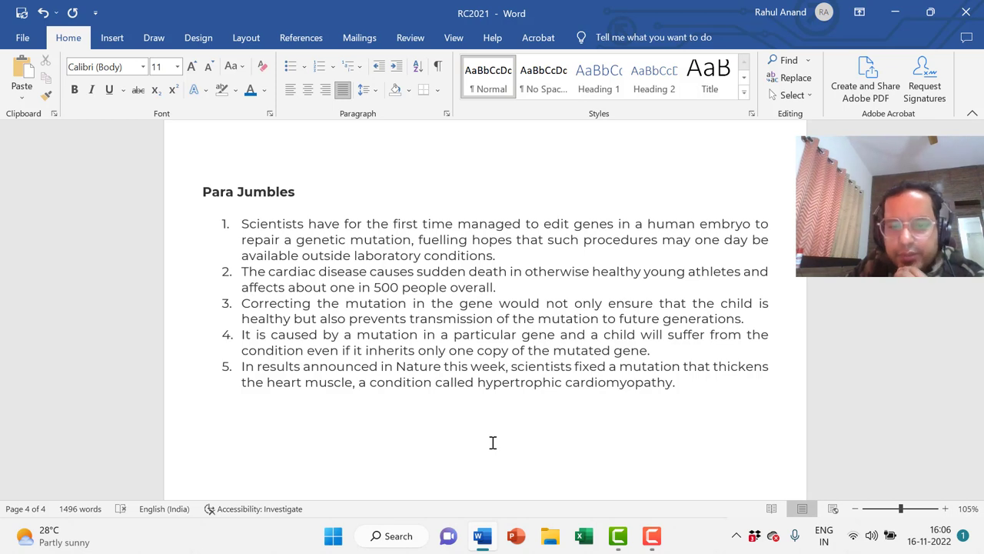
pyautogui.click(346, 226)
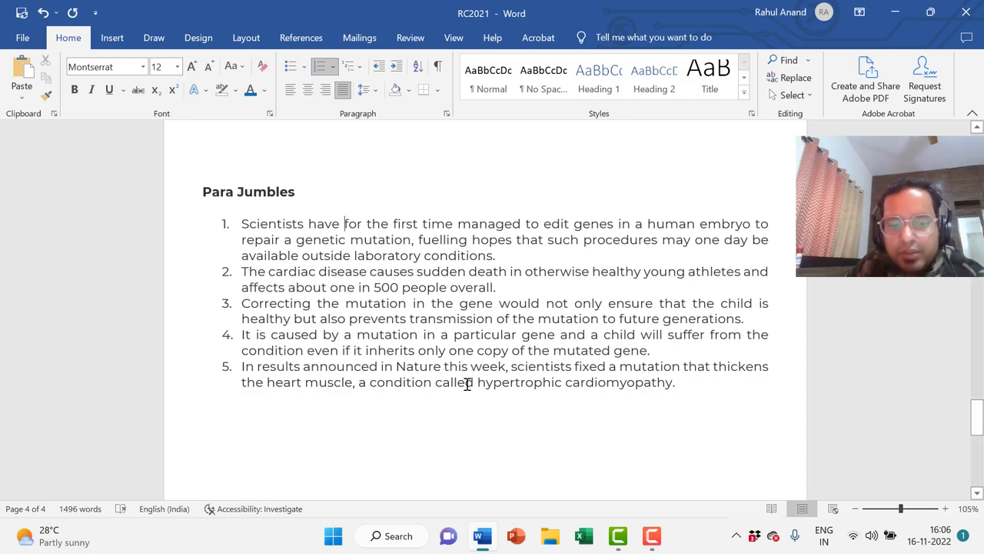
# Add the bold line 'Theme: Content + Flow => What is the author trying to tell/say?' below the list
pyautogui.click(447, 426)
pyautogui.write('Theme: C')
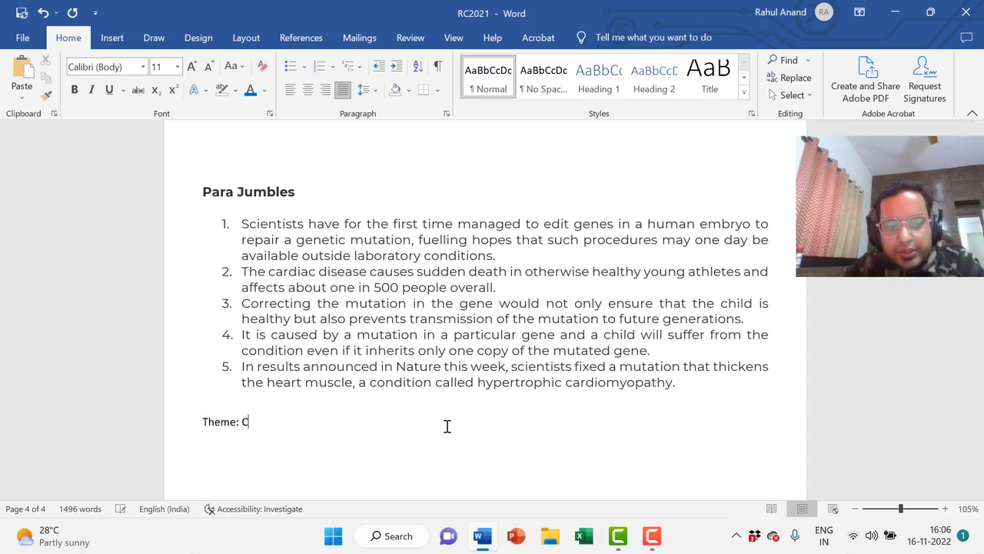
pyautogui.write('ontent + Flow => ')
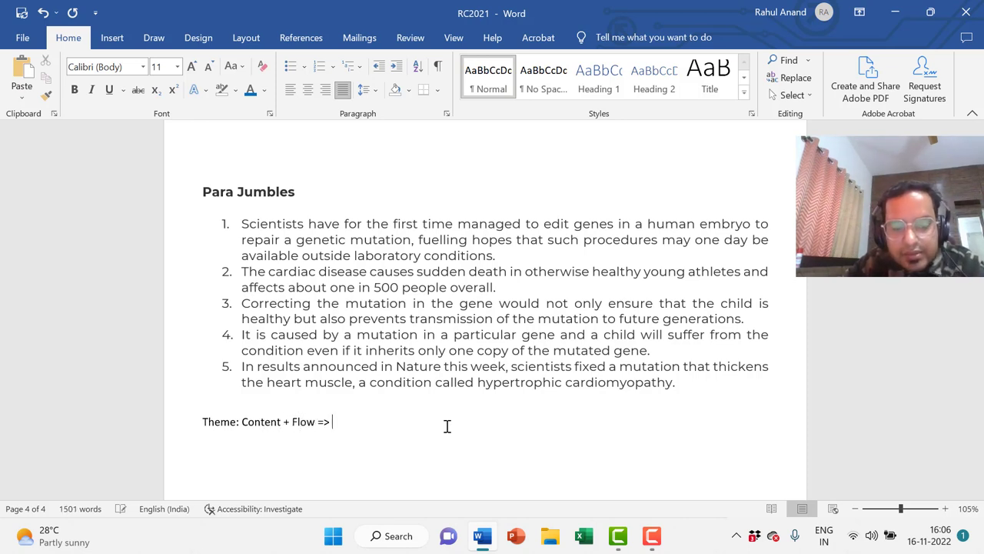
pyautogui.write('What is the aut')
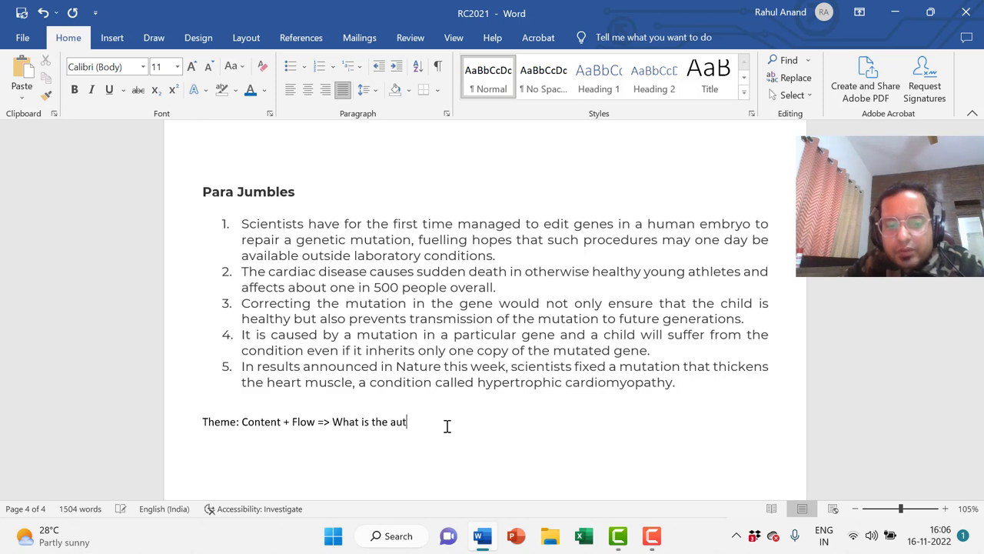
pyautogui.write('hor trying to ')
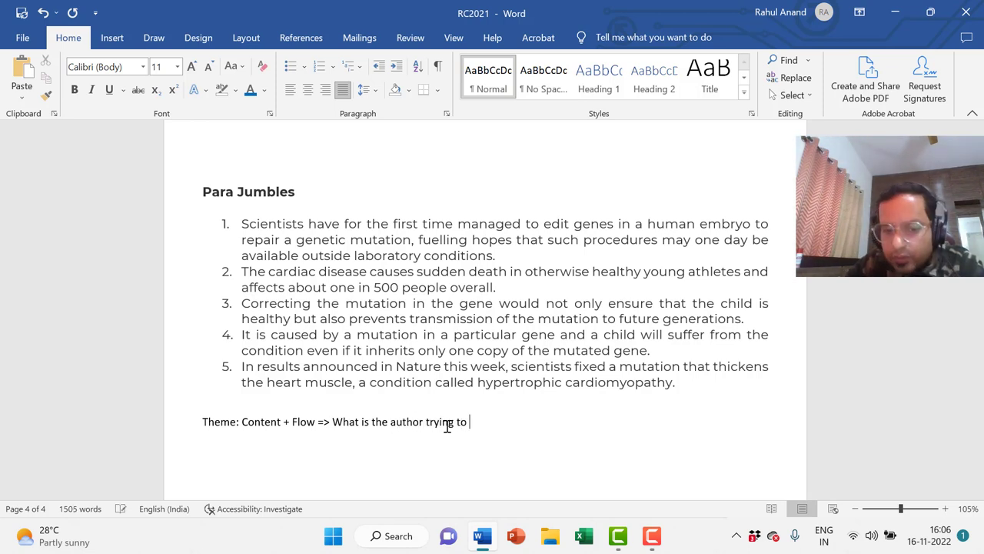
pyautogui.write('tell/say?')
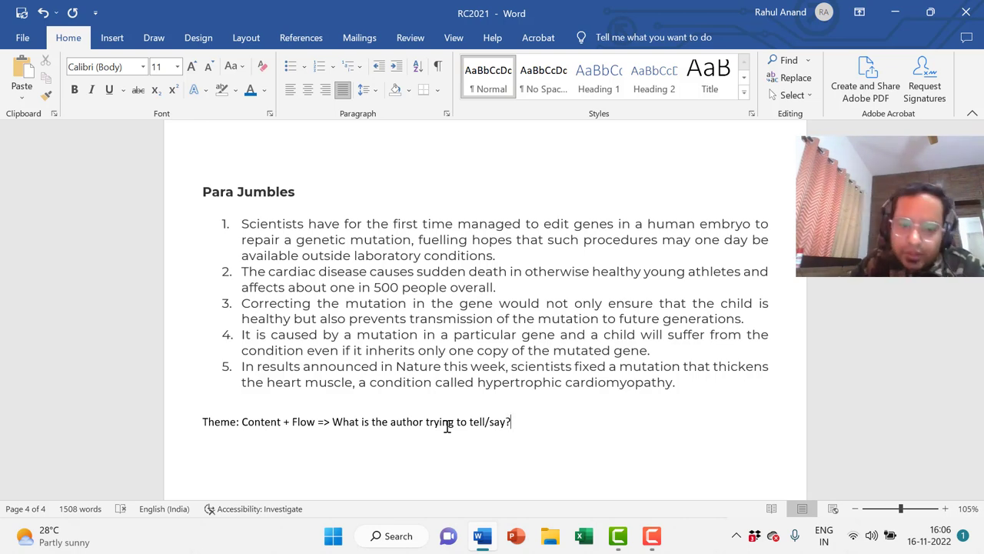
pyautogui.hotkey('shift', 'Left')
pyautogui.hotkey('shift', 'Left')
pyautogui.hotkey('shift', 'Left')
pyautogui.hotkey('shift', 'Left')
pyautogui.hotkey('shift', 'Left')
pyautogui.hotkey('shift', 'Left')
pyautogui.hotkey('shift', 'Left')
pyautogui.hotkey('shift', 'Left')
pyautogui.hotkey('shift', 'Left')
pyautogui.hotkey('shift', 'Left')
pyautogui.hotkey('shift', 'Left')
pyautogui.hotkey('shift', 'Left')
pyautogui.hotkey('shift', 'Left')
pyautogui.hotkey('shift', 'Left')
pyautogui.hotkey('shift', 'Left')
pyautogui.hotkey('shift', 'Left')
pyautogui.hotkey('shift', 'Left')
pyautogui.hotkey('shift', 'Left')
pyautogui.hotkey('shift', 'Left')
pyautogui.hotkey('shift', 'Left')
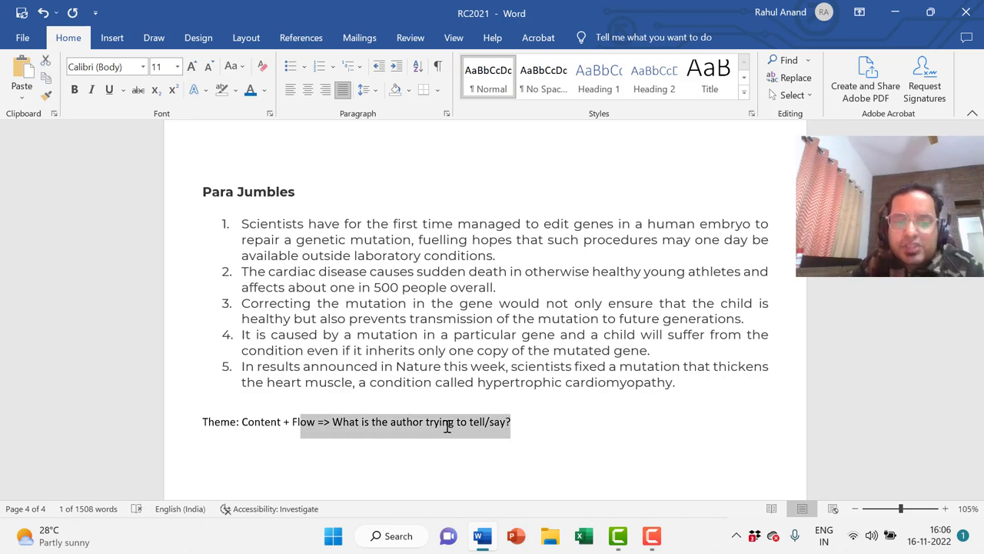
pyautogui.hotkey('shift', 'Left')
pyautogui.hotkey('shift', 'Left')
pyautogui.hotkey('shift', 'Left')
pyautogui.hotkey('shift', 'Left')
pyautogui.hotkey('shift', 'Left')
pyautogui.hotkey('shift', 'Left')
pyautogui.hotkey('shift', 'Left')
pyautogui.hotkey('shift', 'Left')
pyautogui.hotkey('shift', 'Left')
pyautogui.hotkey('shift', 'Left')
pyautogui.hotkey('shift', 'Left')
pyautogui.hotkey('shift', 'Left')
pyautogui.hotkey('shift', 'Left')
pyautogui.hotkey('shift', 'Left')
pyautogui.hotkey('shift', 'Left')
pyautogui.hotkey('shift', 'Left')
pyautogui.hotkey('shift', 'Left')
pyautogui.hotkey('shift', 'Left')
pyautogui.hotkey('ctrl', 'b')
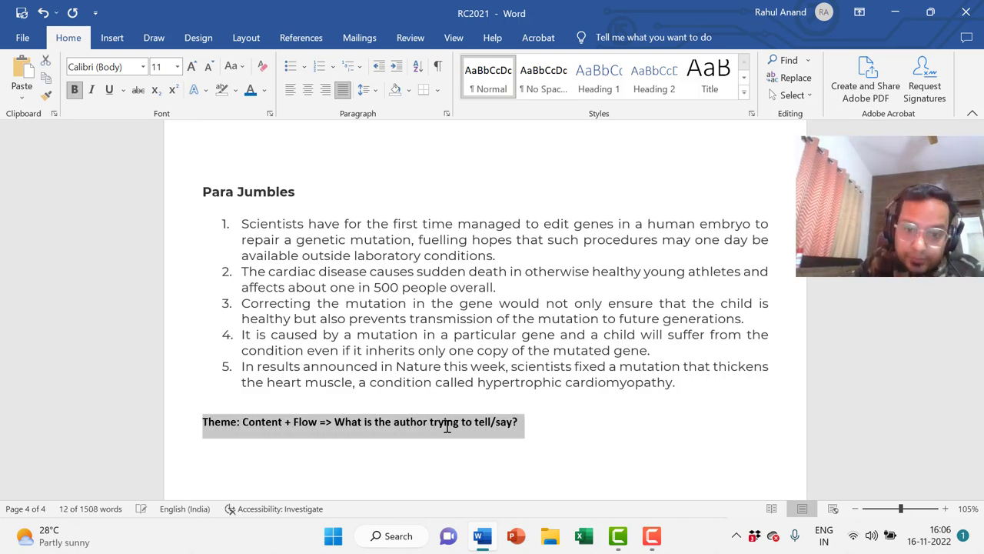
# Type 'Introductory sentence - links' on the next line
pyautogui.press('Down')
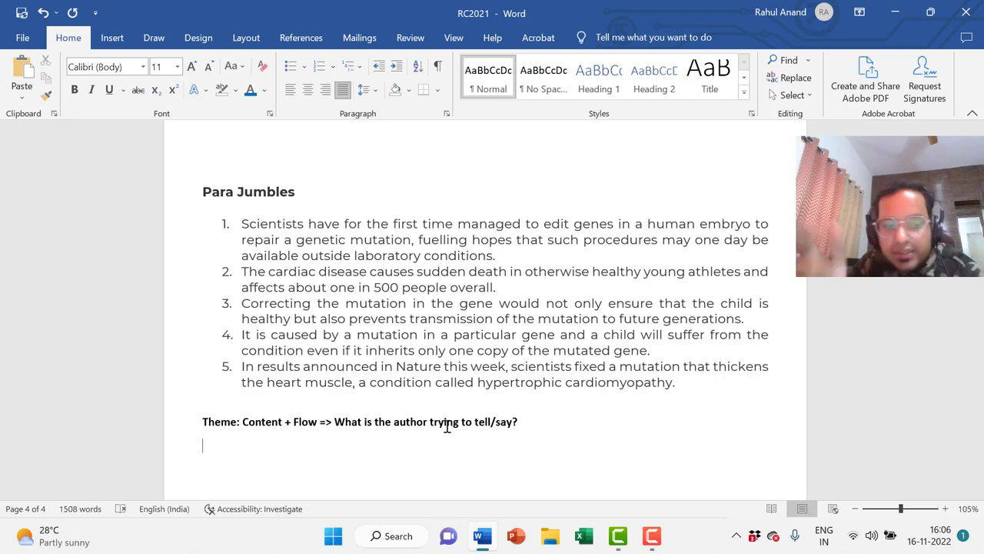
pyautogui.write('Intro')
pyautogui.write('ductory')
pyautogui.write(' sentence - lin')
pyautogui.write('ks to')
pyautogui.press('BackSpace')
pyautogui.press('BackSpace')
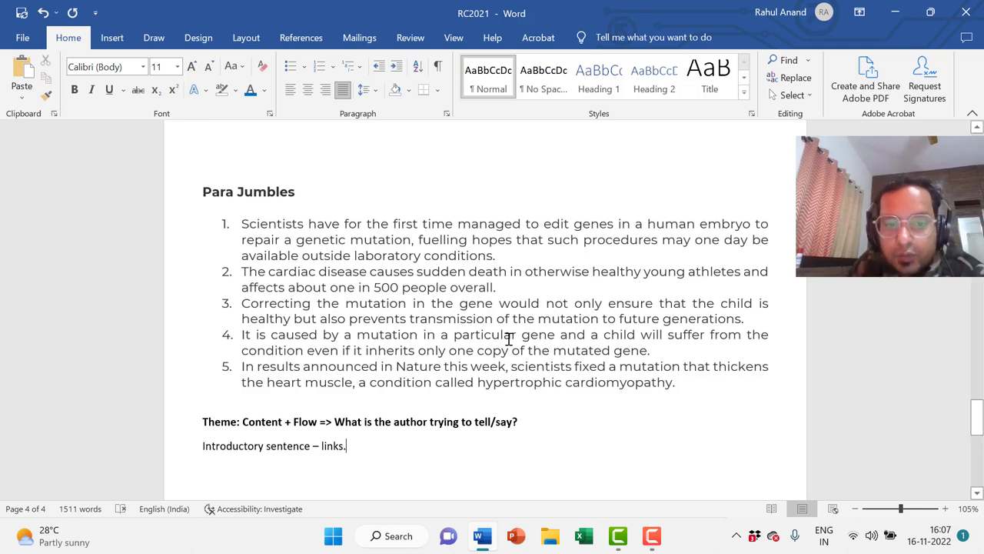
# Bold 'first time' in sentence 1 and 'The cardiac' in sentence 2
pyautogui.moveTo(422, 225); pyautogui.dragTo(396, 227)
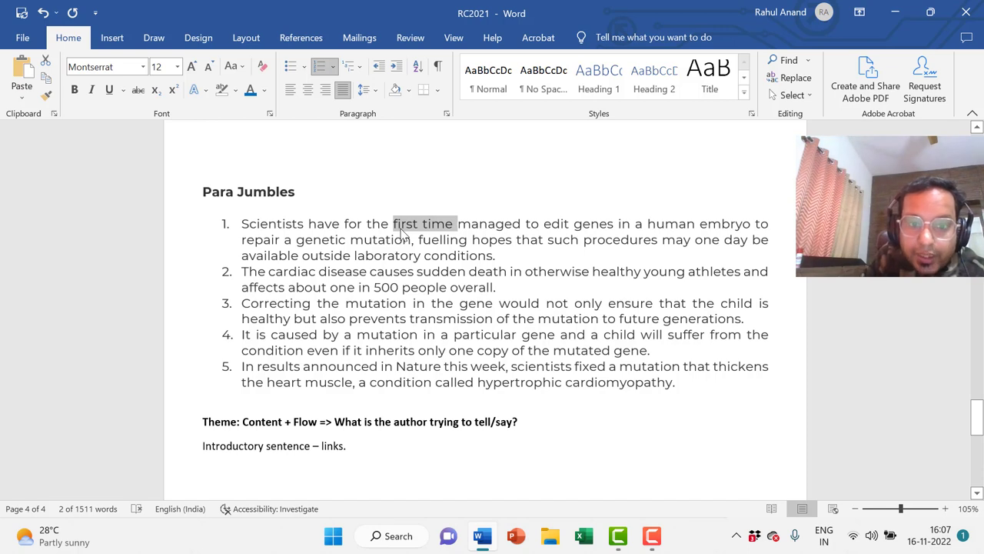
pyautogui.hotkey('ctrl', 'b')
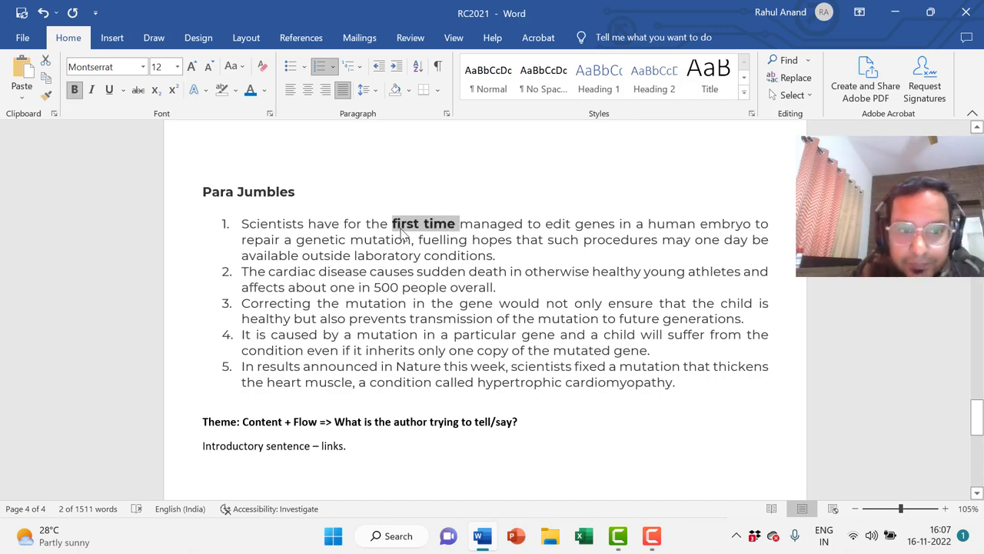
pyautogui.click(394, 270)
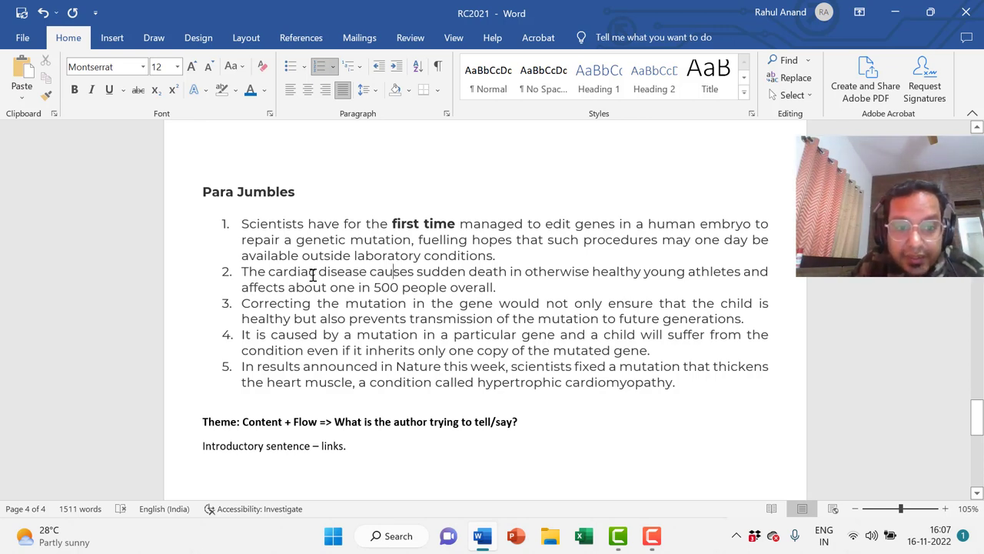
pyautogui.moveTo(318, 271); pyautogui.dragTo(246, 273)
pyautogui.hotkey('ctrl', 'b')
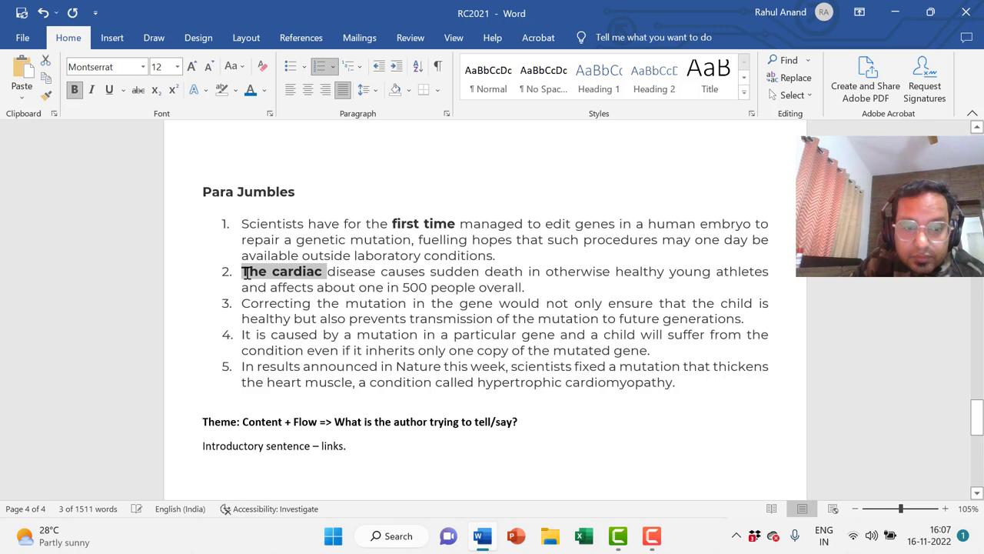
pyautogui.click(359, 305)
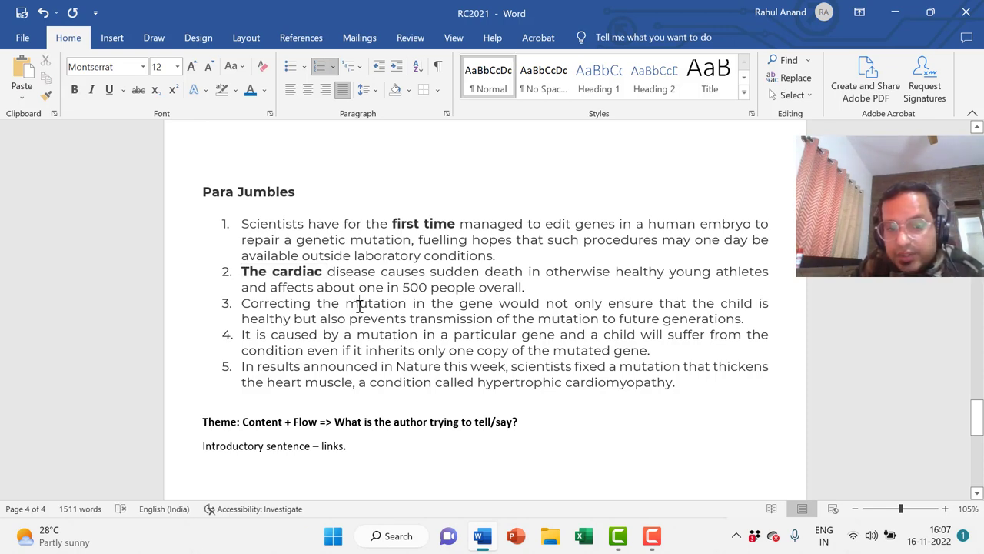
# Bold 'the gene' and 'the child' in item 3
pyautogui.click(495, 305)
pyautogui.moveTo(477, 306); pyautogui.dragTo(437, 307)
pyautogui.hotkey('ctrl', 'b')
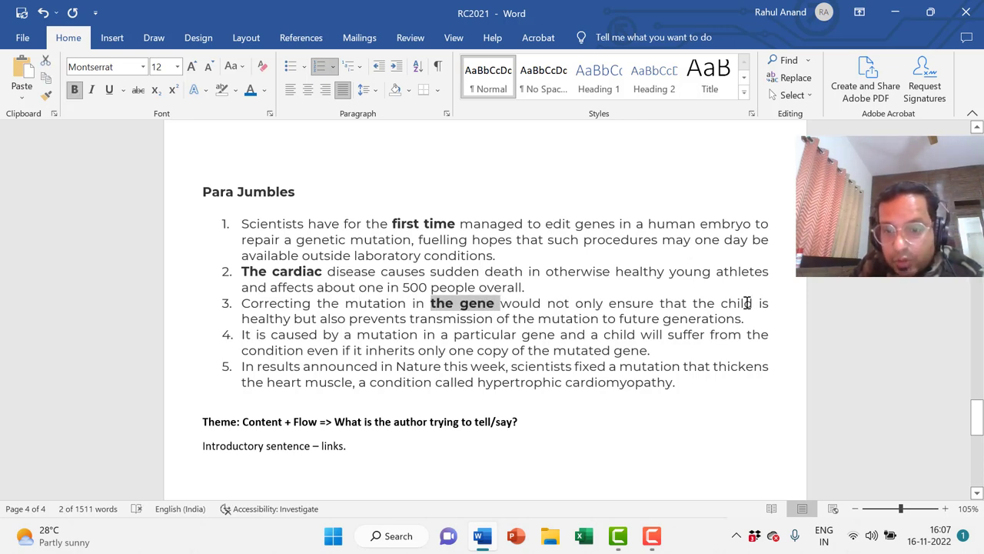
pyautogui.moveTo(752, 304); pyautogui.dragTo(701, 306)
pyautogui.hotkey('ctrl', 'b')
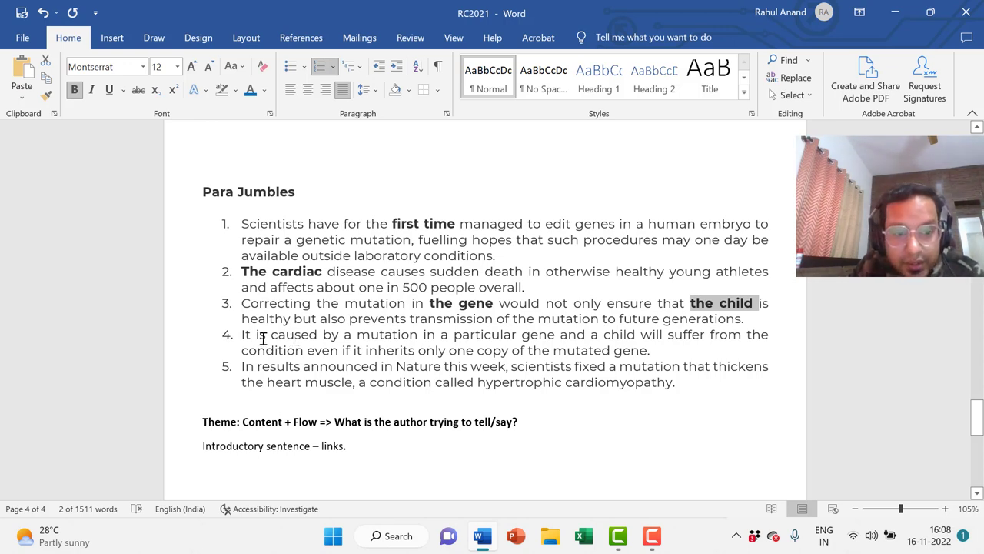
# Bold 'It is caused' and 'a child' in item 4 and the hypertrophic cardiomyopathy phrase in item 5
pyautogui.moveTo(309, 335); pyautogui.dragTo(239, 339)
pyautogui.hotkey('ctrl', 'b')
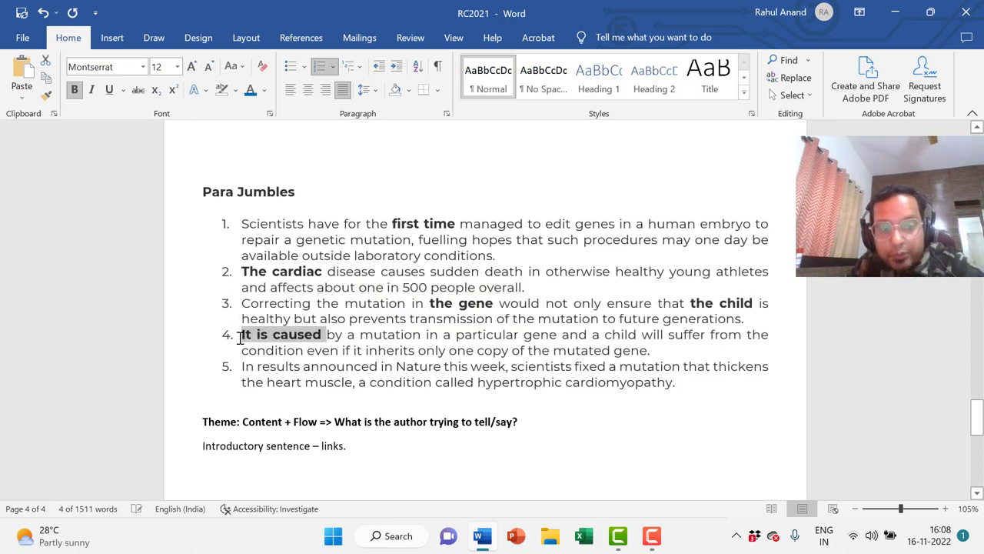
pyautogui.click(604, 334)
pyautogui.moveTo(638, 335); pyautogui.dragTo(593, 336)
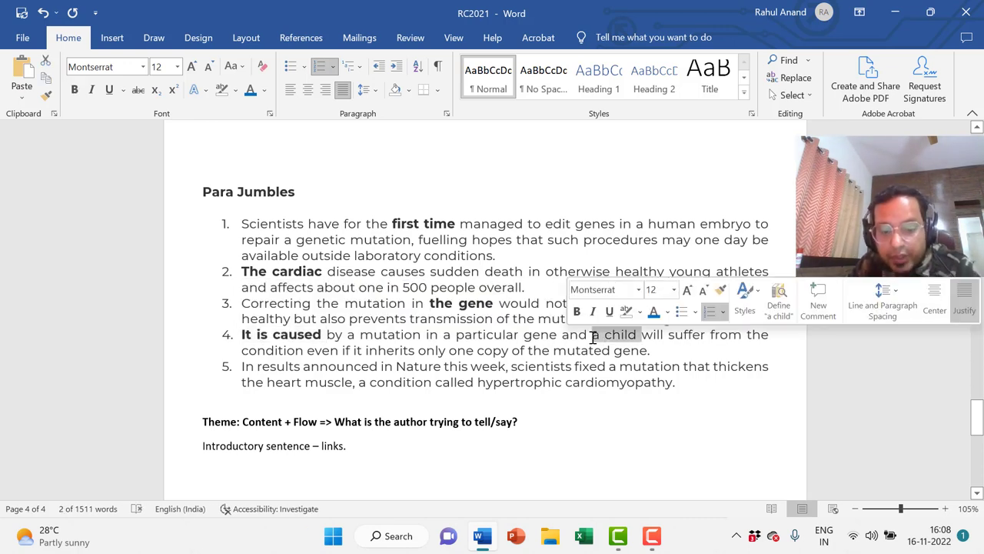
pyautogui.hotkey('ctrl', 'b')
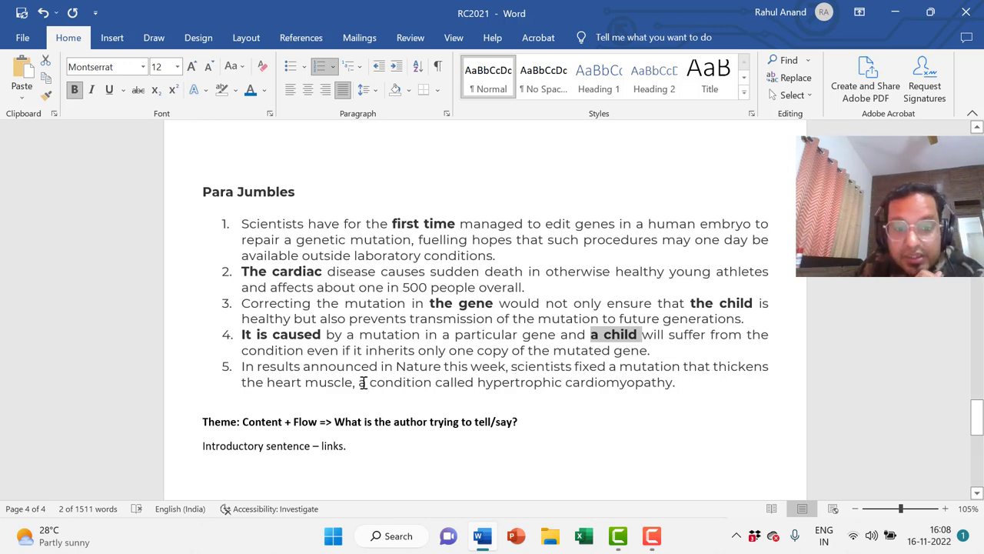
pyautogui.moveTo(363, 383); pyautogui.dragTo(633, 382)
pyautogui.hotkey('ctrl', 'b')
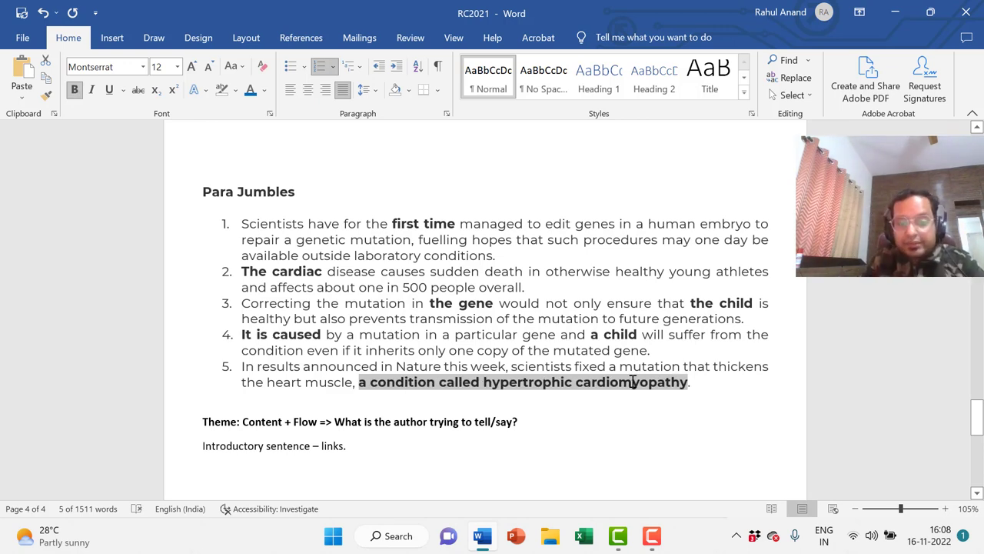
pyautogui.press('Down')
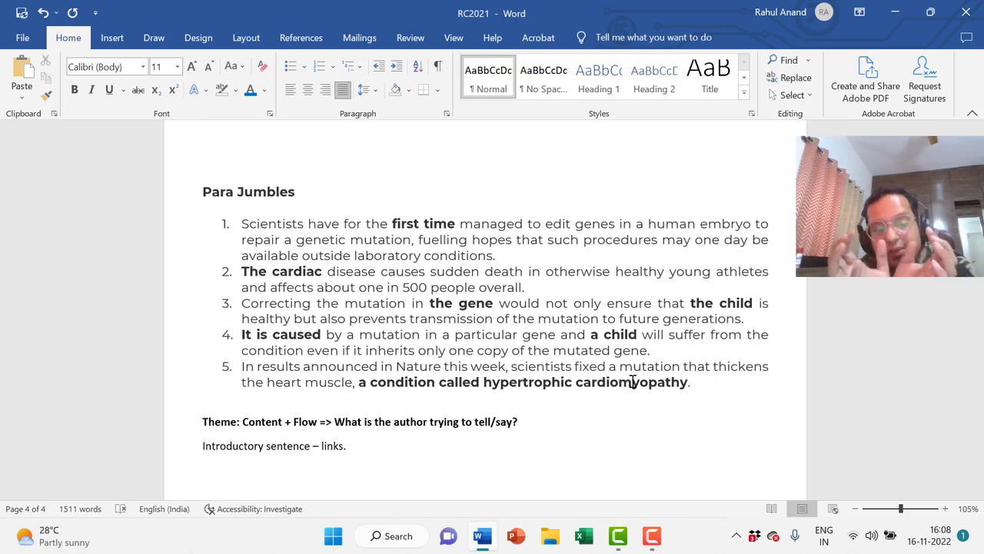
# Add the bold line 'Capture: Connecting words or phrases | Theme - Flow' below item 5
pyautogui.press('Return')
pyautogui.write('Capture: ')
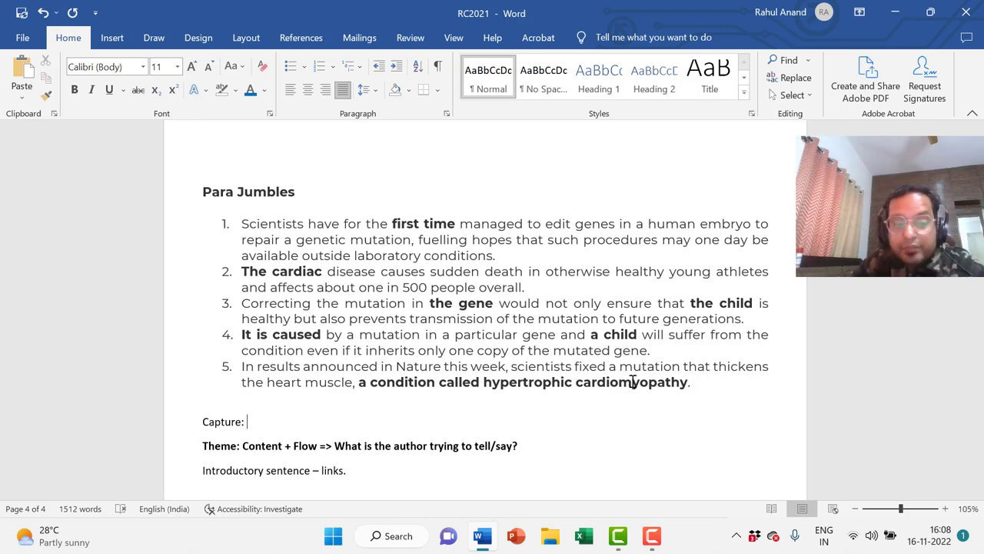
pyautogui.write('Connectign')
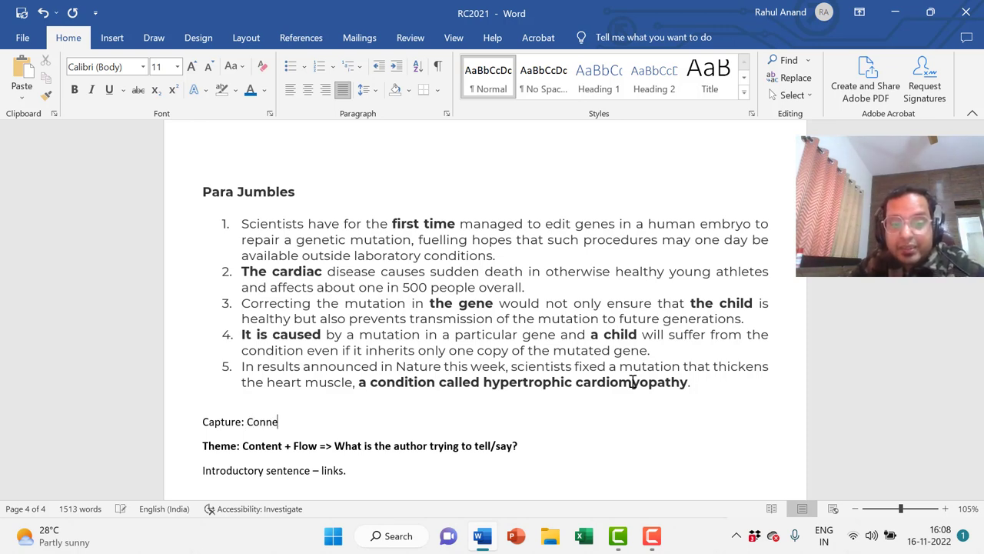
pyautogui.press('BackSpace')
pyautogui.press('BackSpace')
pyautogui.press('BackSpace')
pyautogui.write('ng wo')
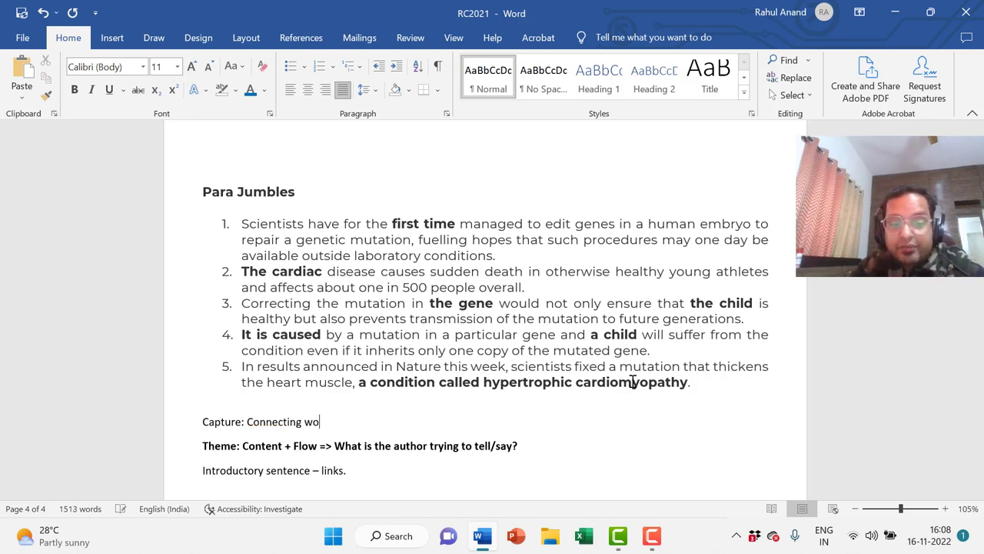
pyautogui.write('rds or phr')
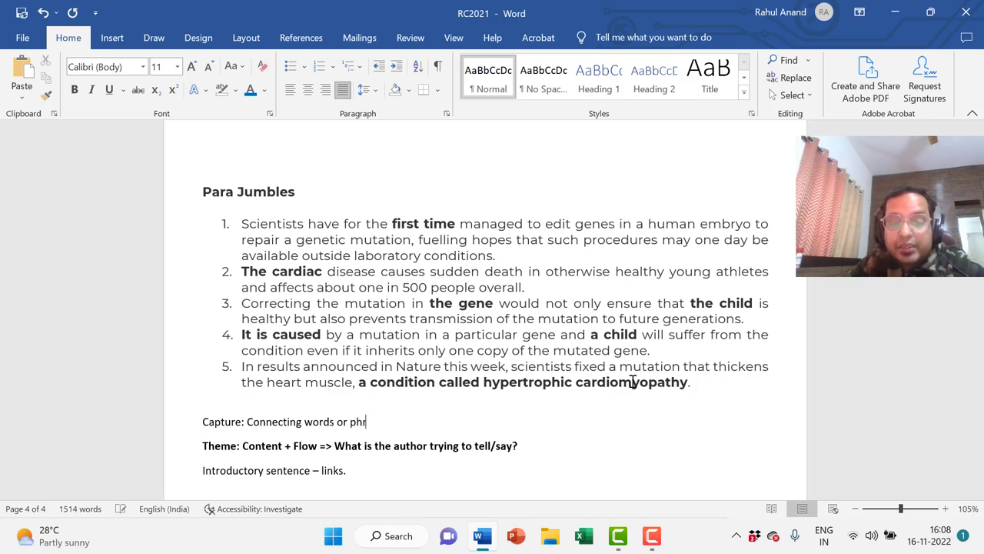
pyautogui.write('ases | The')
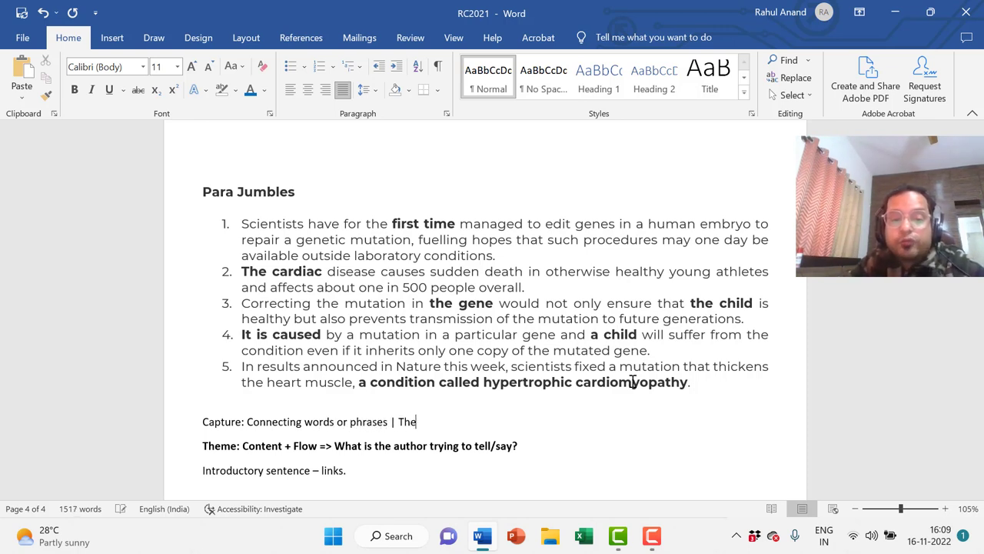
pyautogui.write('me - Flow')
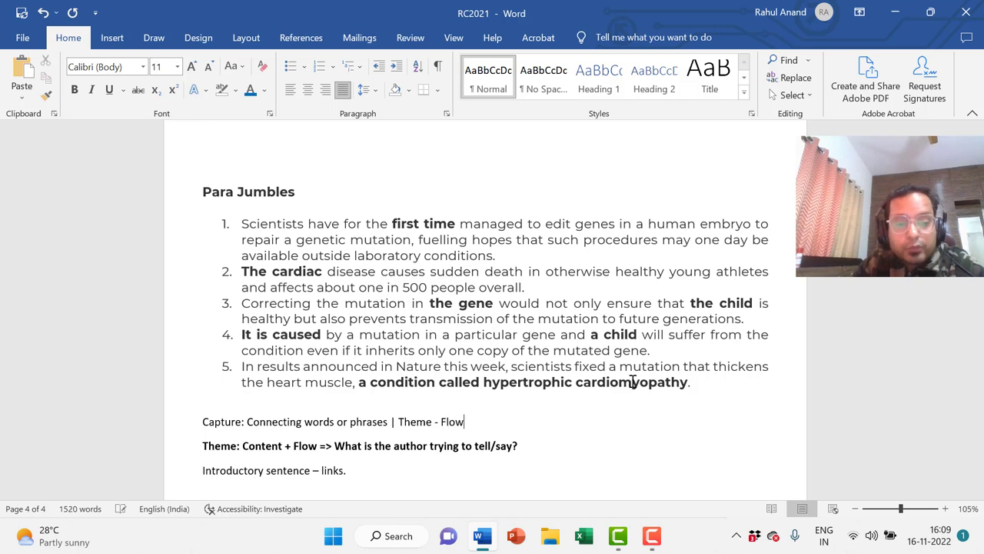
pyautogui.hotkey('shift', 'Home')
pyautogui.hotkey('ctrl', 'b')
pyautogui.press('Down')
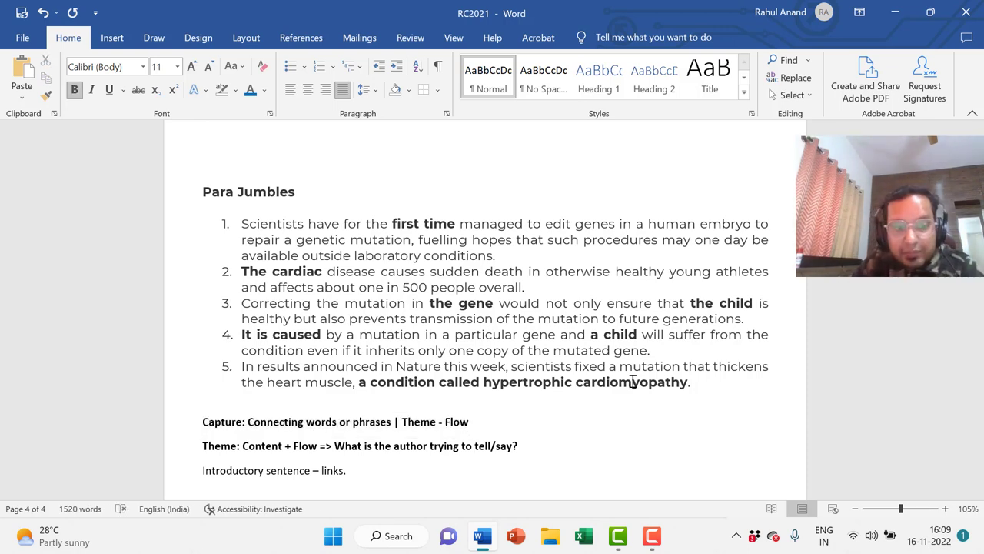
pyautogui.press('Down')
pyautogui.press('Down')
pyautogui.press('Down')
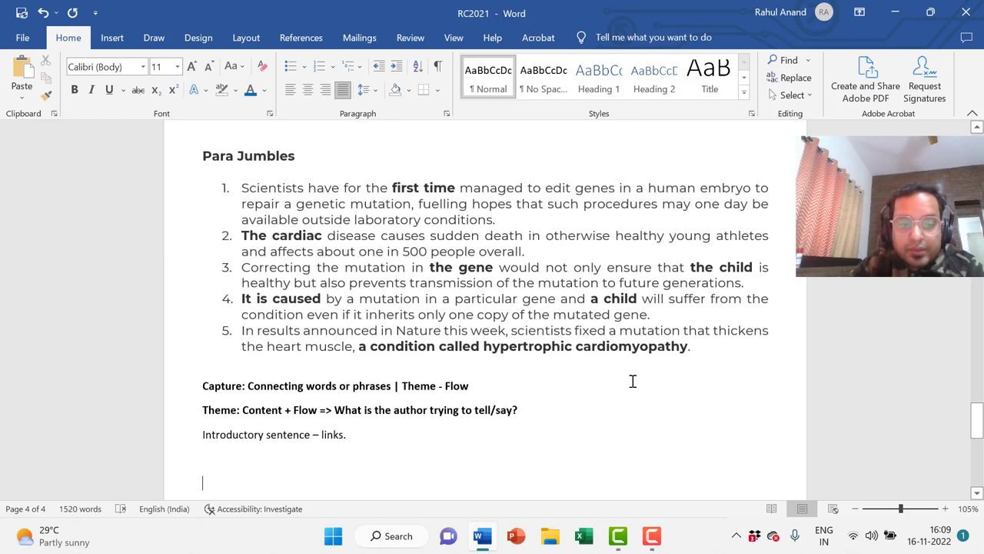
# Paste the colour-coded sentence list, type the answer 15243 beneath it, and add spacing lines
pyautogui.hotkey('ctrl', 'v')
pyautogui.press('Down')
pyautogui.press('Down')
pyautogui.press('Down')
pyautogui.press('Down')
pyautogui.press('Down')
pyautogui.press('Down')
pyautogui.press('Down')
pyautogui.press('Down')
pyautogui.press('Down')
pyautogui.press('Down')
pyautogui.press('Down')
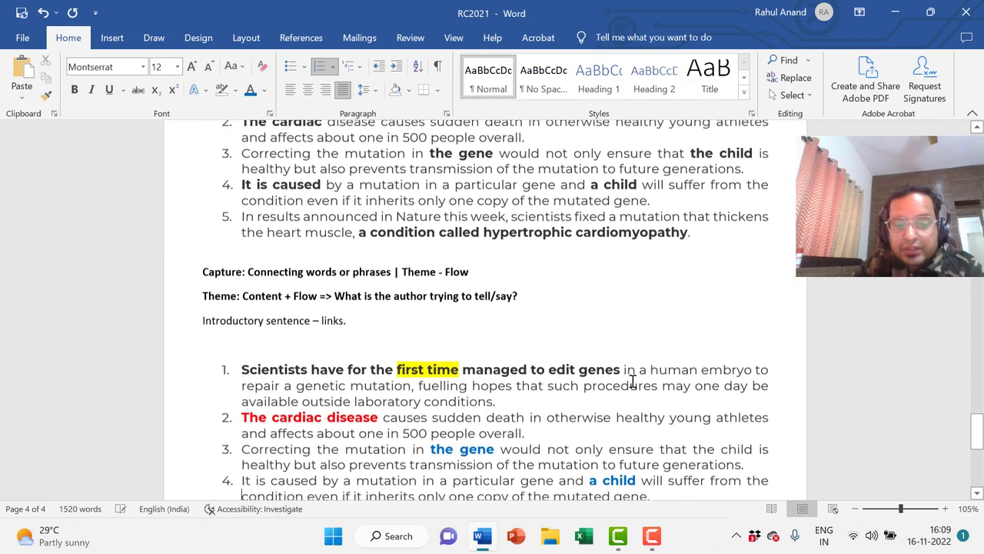
pyautogui.write('15243')
pyautogui.write('The Final Summary Notes')
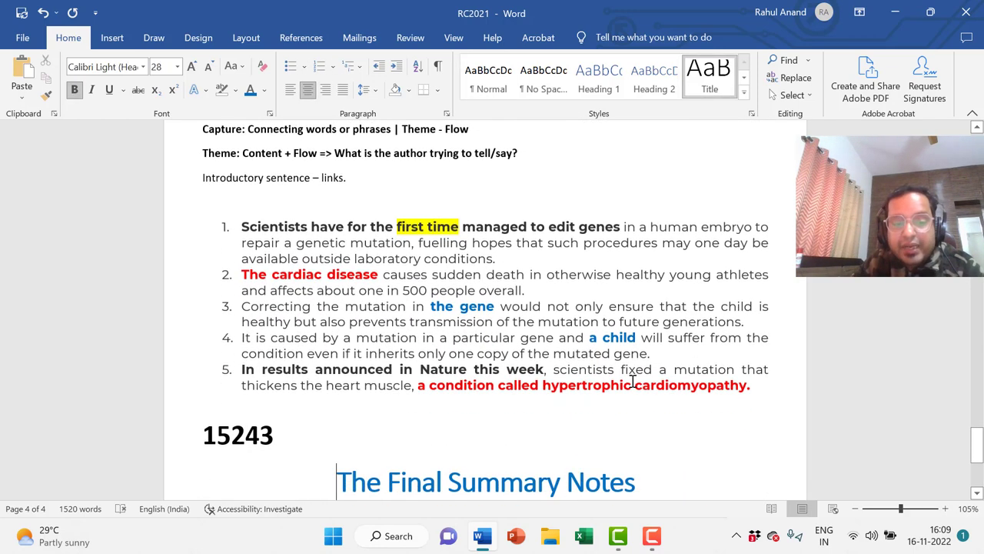
pyautogui.press('Return')
pyautogui.press('Up')
pyautogui.press('Up')
pyautogui.press('Up')
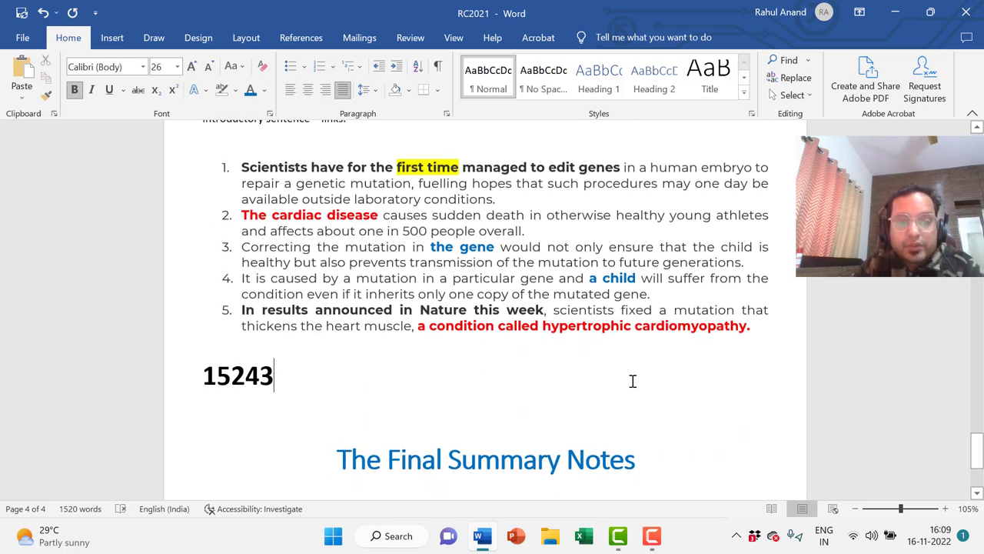
pyautogui.press('Down')
pyautogui.press('Down')
pyautogui.press('Return')
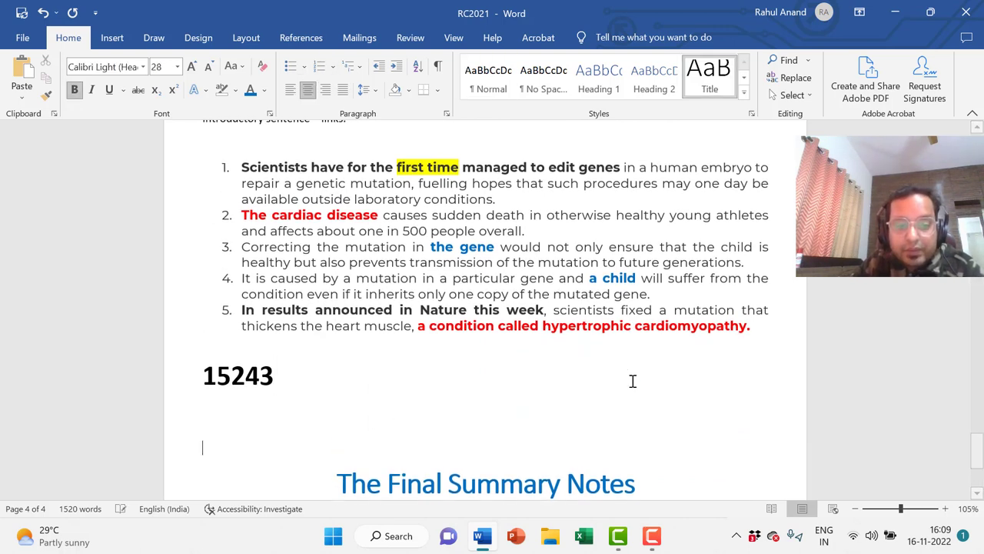
pyautogui.press('Up')
pyautogui.press('Up')
pyautogui.press('Up')
pyautogui.press('Up')
pyautogui.press('Up')
pyautogui.press('Up')
pyautogui.press('Up')
pyautogui.press('Up')
pyautogui.press('Up')
pyautogui.press('Up')
pyautogui.press('Up')
pyautogui.press('Up')
pyautogui.press('Up')
pyautogui.press('Up')
pyautogui.press('Up')
pyautogui.press('Up')
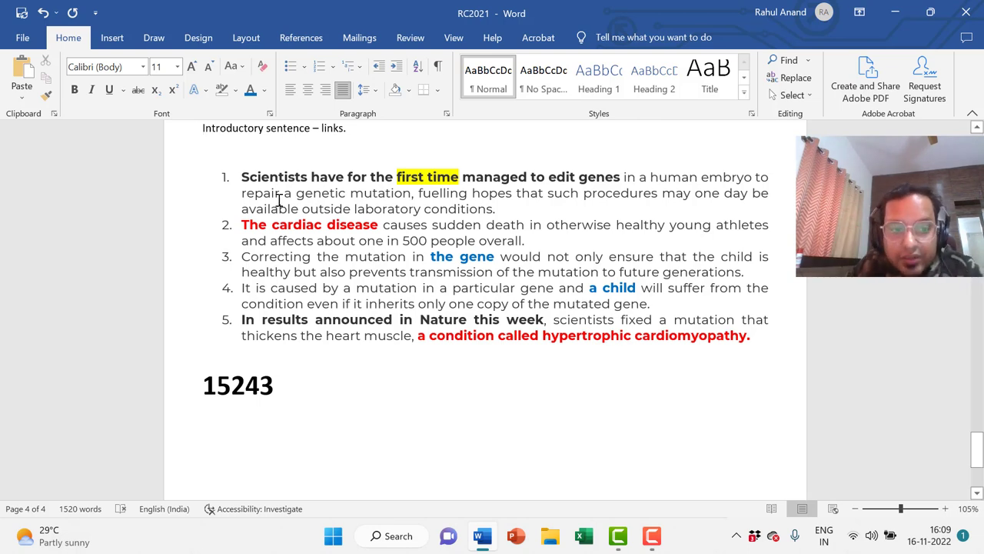
# Highlight 'The' in item 2 yellow and bold 'the child' in item 3
pyautogui.moveTo(255, 224); pyautogui.dragTo(231, 224)
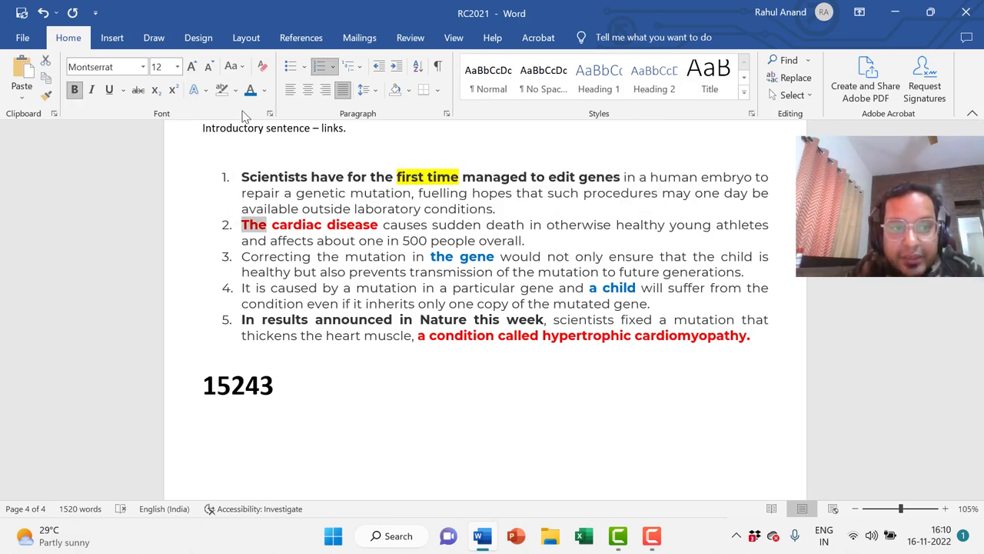
pyautogui.click(234, 90)
pyautogui.click(226, 109)
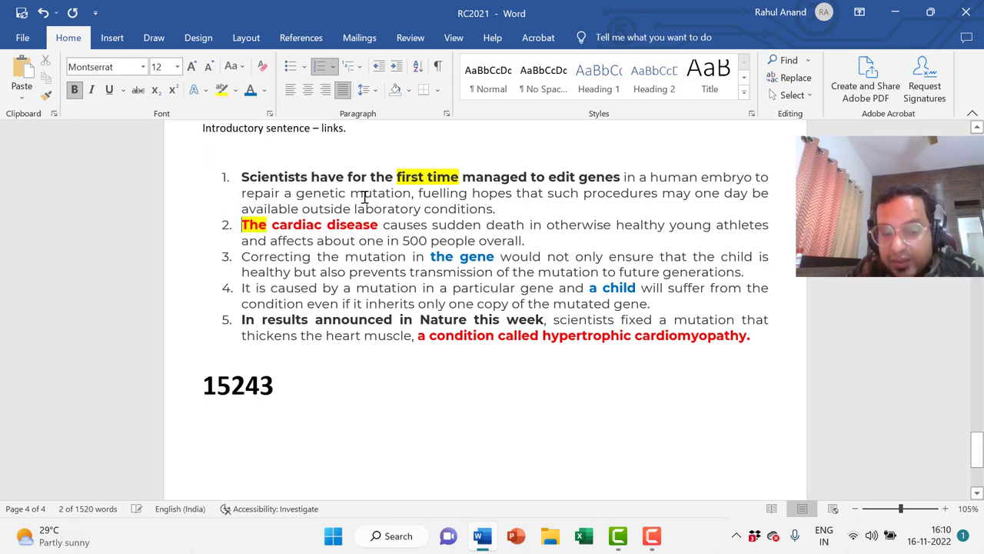
pyautogui.click(432, 264)
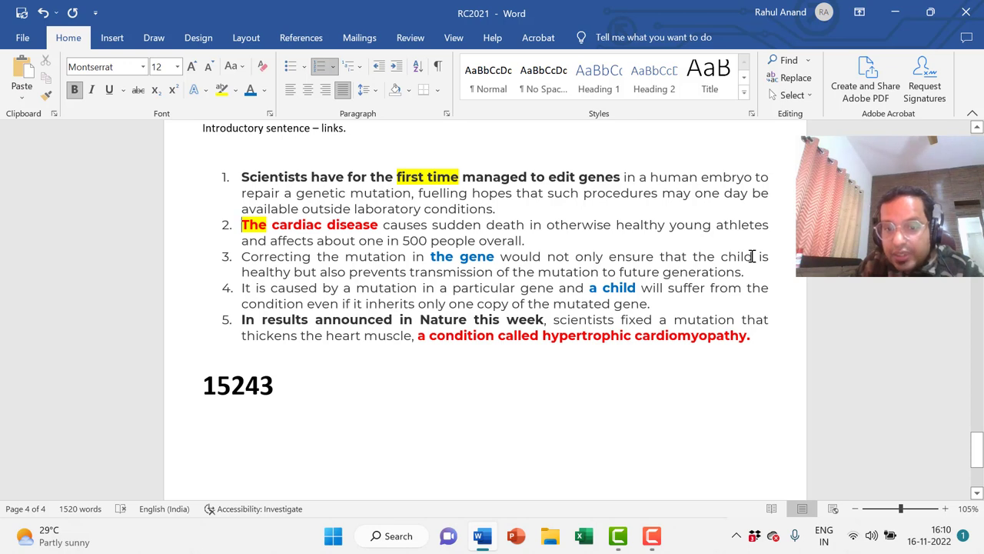
pyautogui.moveTo(754, 256); pyautogui.dragTo(693, 256)
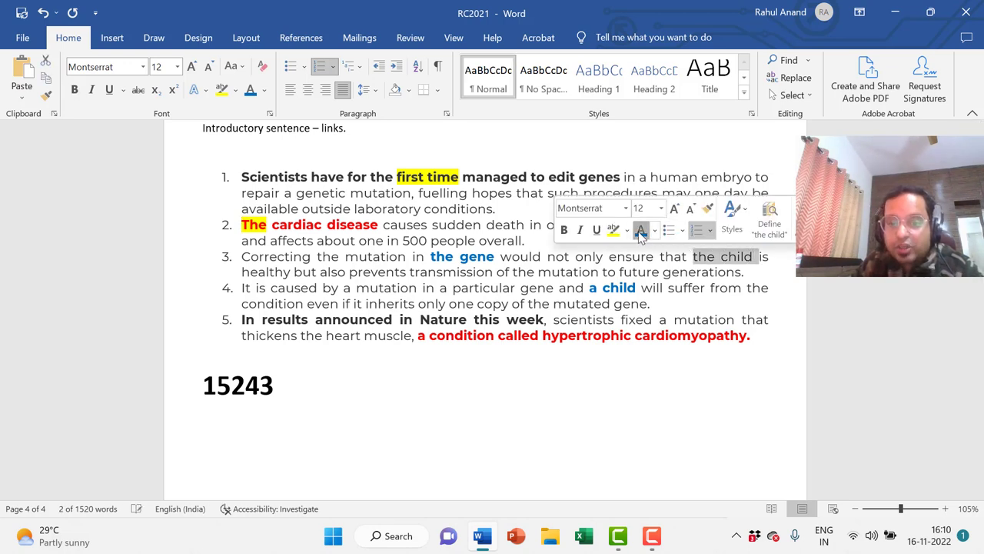
pyautogui.click(563, 230)
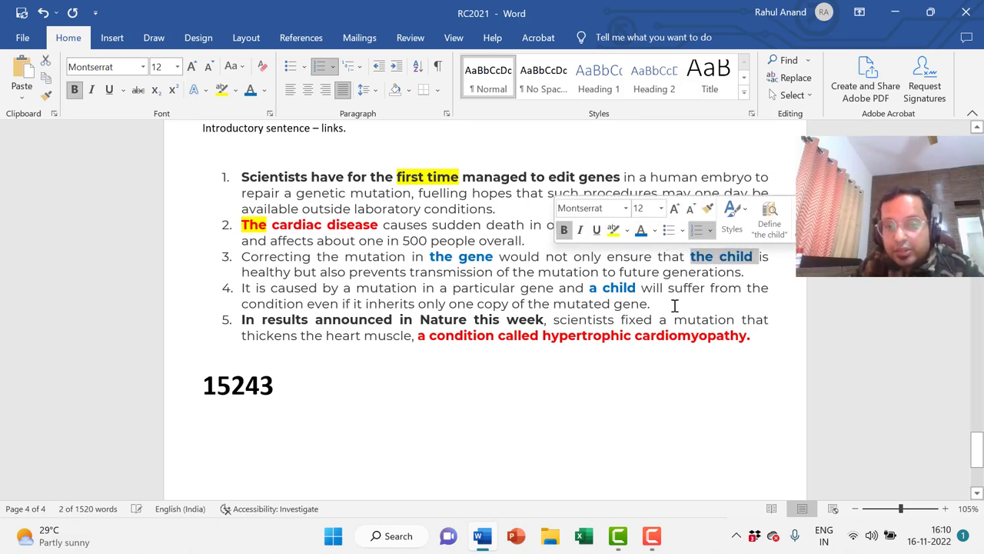
pyautogui.click(670, 303)
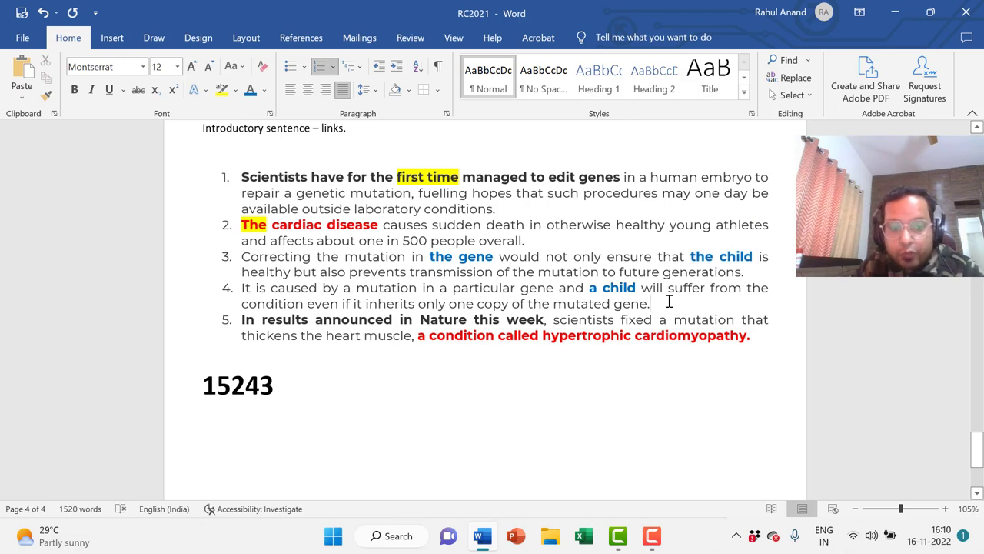
# Colour the digits 43 of 15243 blue
pyautogui.moveTo(285, 384); pyautogui.dragTo(261, 385)
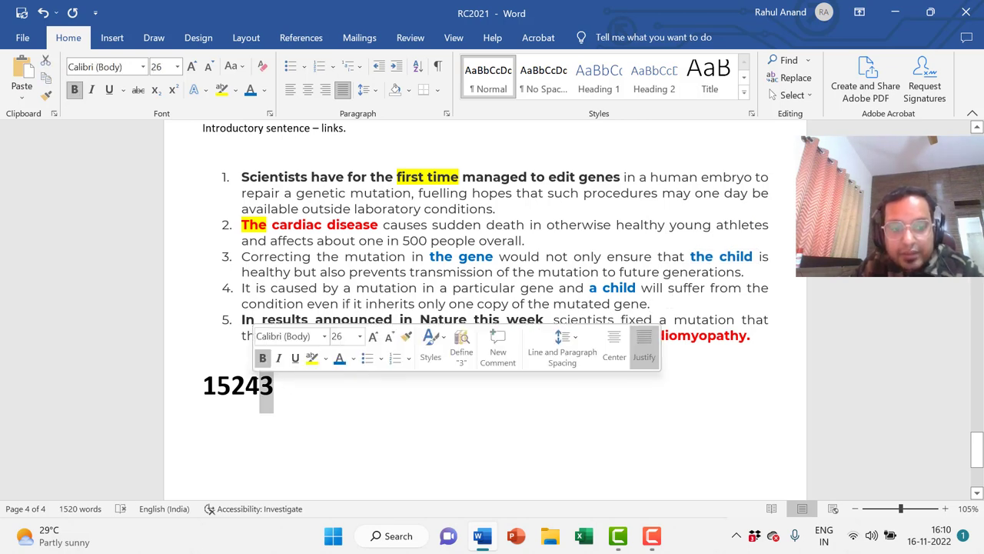
pyautogui.click(278, 378)
pyautogui.hotkey('shift', 'Left')
pyautogui.hotkey('shift', 'Left')
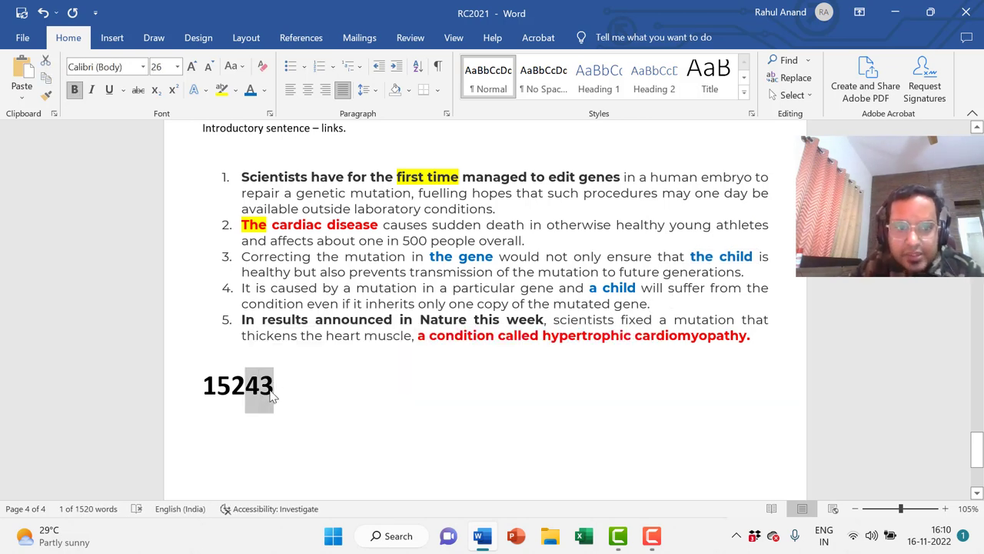
pyautogui.click(250, 91)
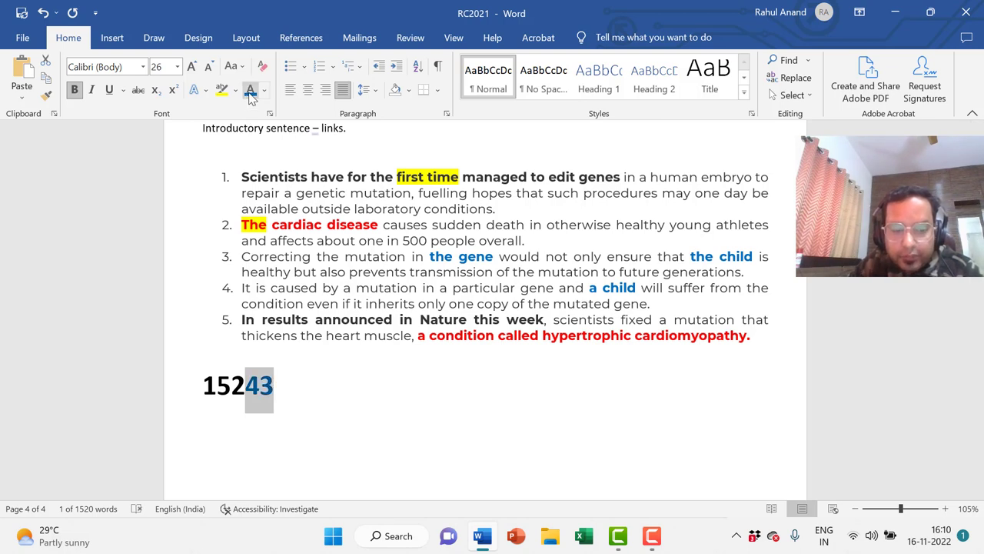
# Colour the digit 2 of 15243 red
pyautogui.press('Left')
pyautogui.press('Left')
pyautogui.press('Left')
pyautogui.press('Left')
pyautogui.hotkey('shift', 'Right')
pyautogui.hotkey('shift', 'Right')
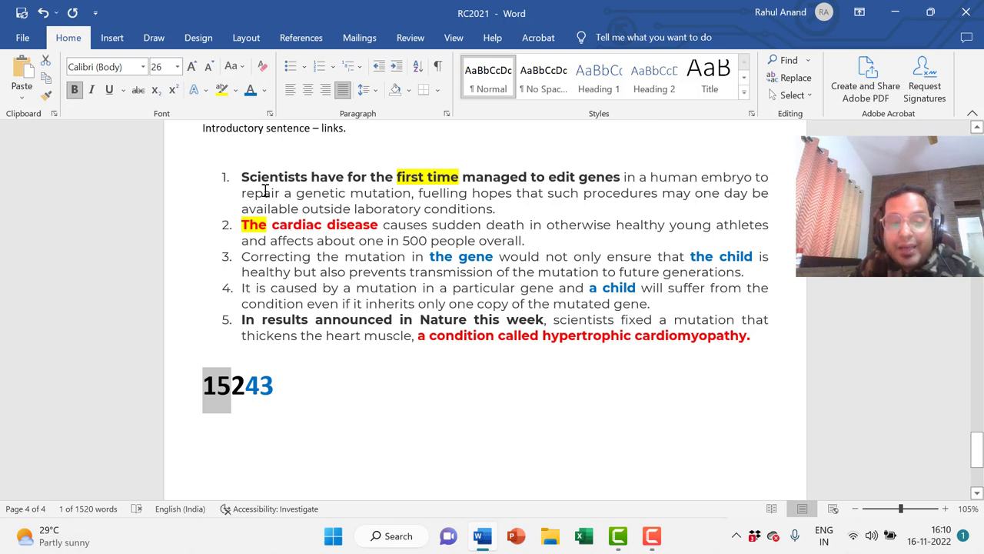
pyautogui.press('Left')
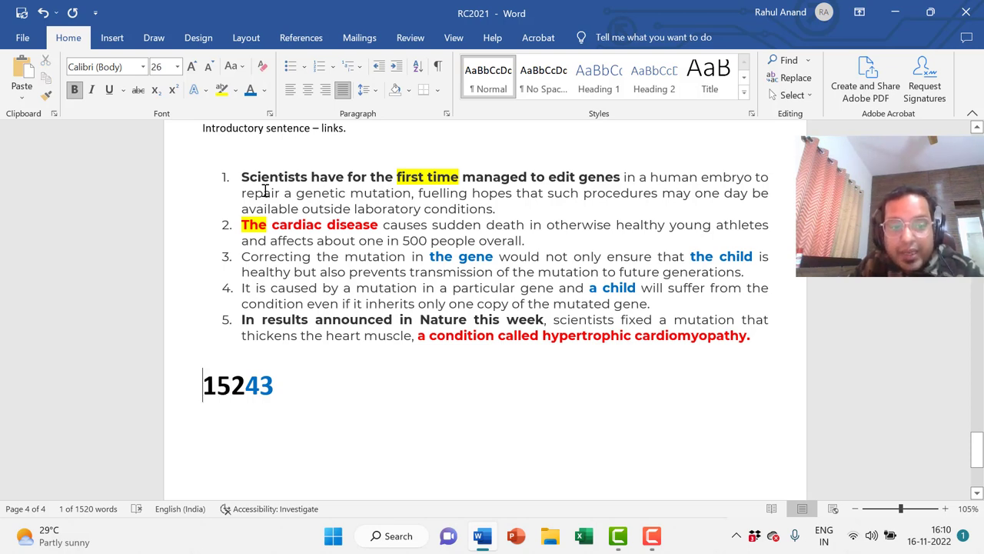
pyautogui.press('Right')
pyautogui.press('Right')
pyautogui.press('Right')
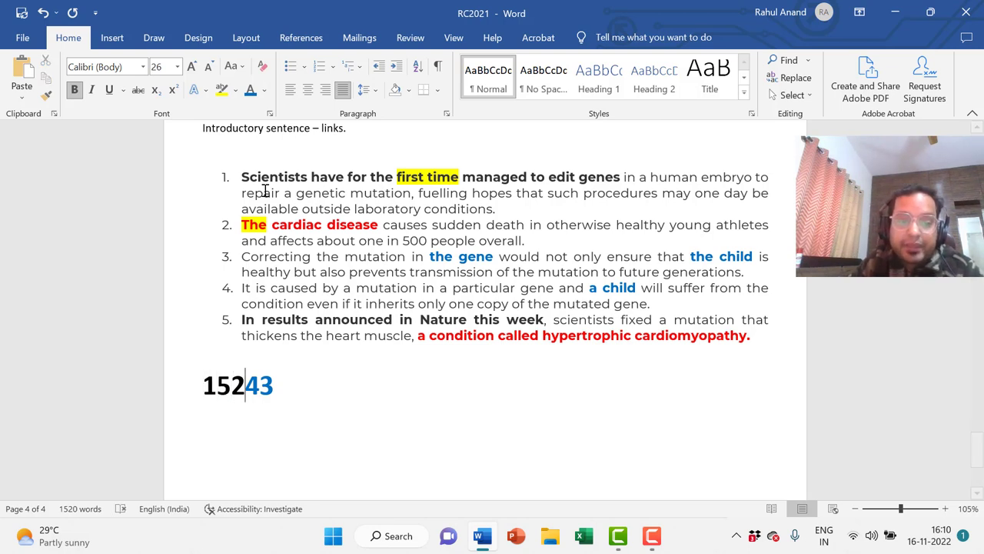
pyautogui.hotkey('shift', 'Left')
pyautogui.click(263, 90)
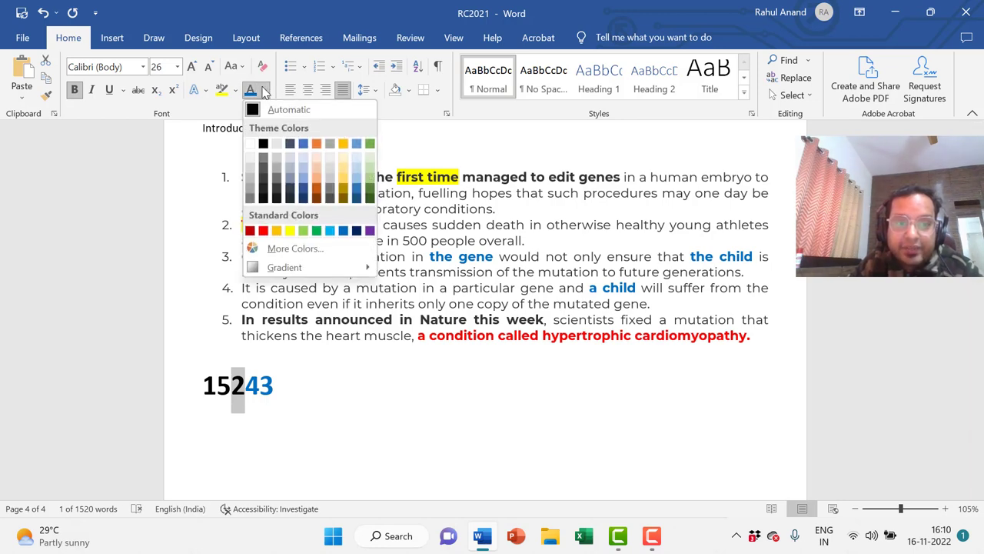
pyautogui.click(264, 230)
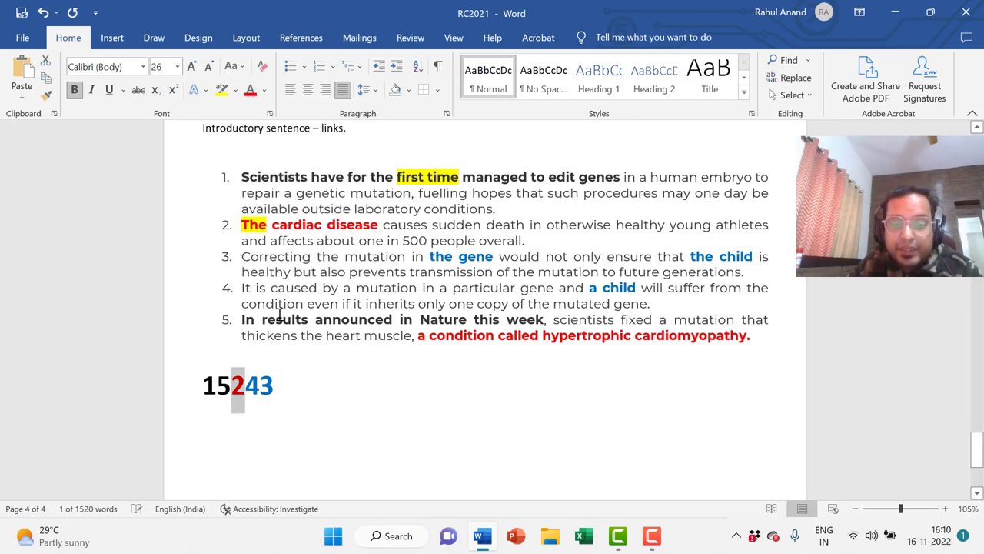
pyautogui.click(338, 454)
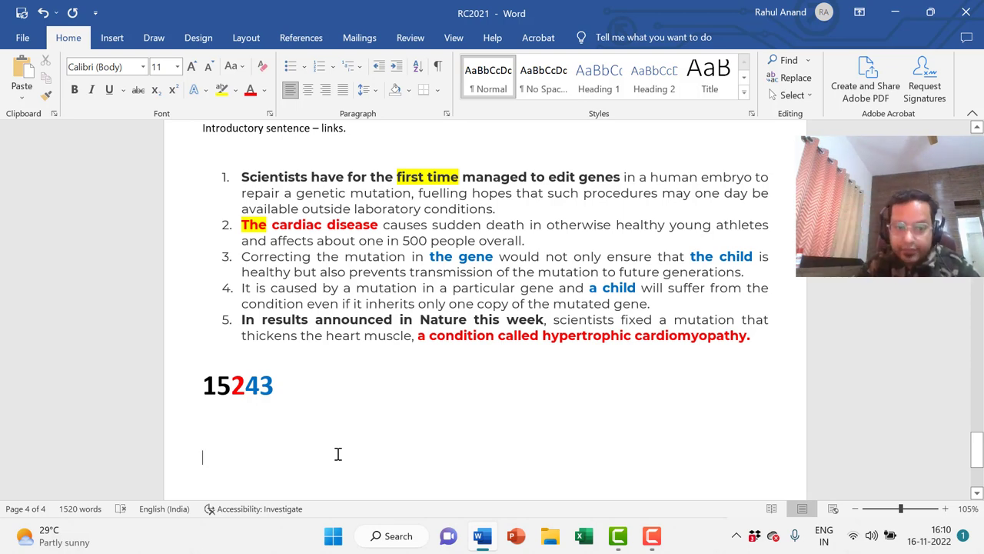
# Paste 'The Final Summary Notes' heading and list: Theme based focused reading, Question Demand, Eliminate
pyautogui.write('The Final Summary Notes')
pyautogui.press('Down')
pyautogui.press('Down')
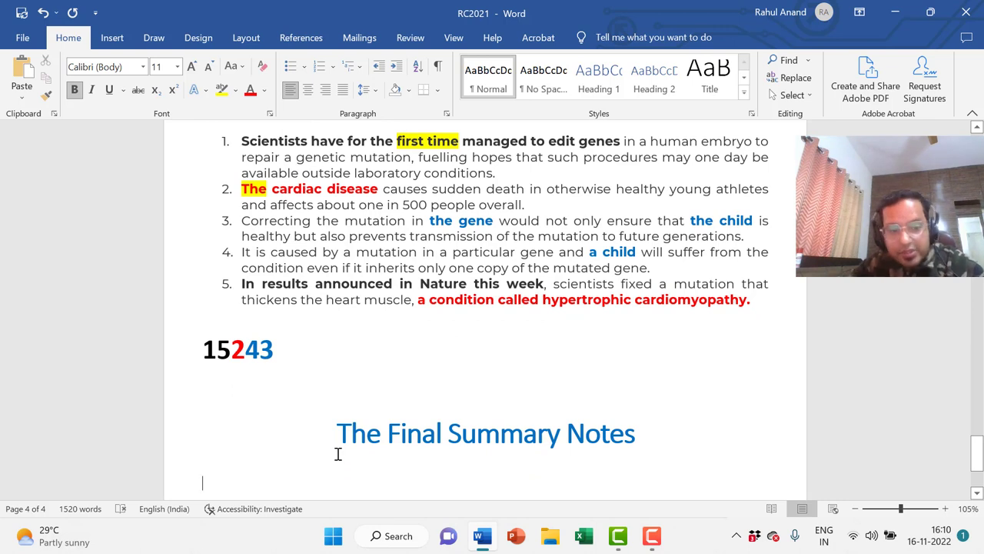
pyautogui.write('1. Theme bas')
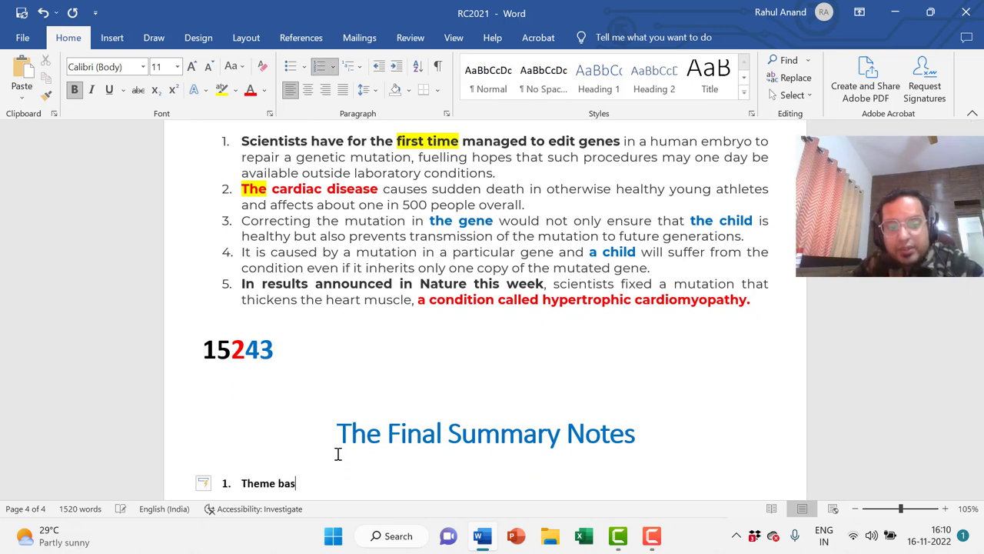
pyautogui.write('ed focused re')
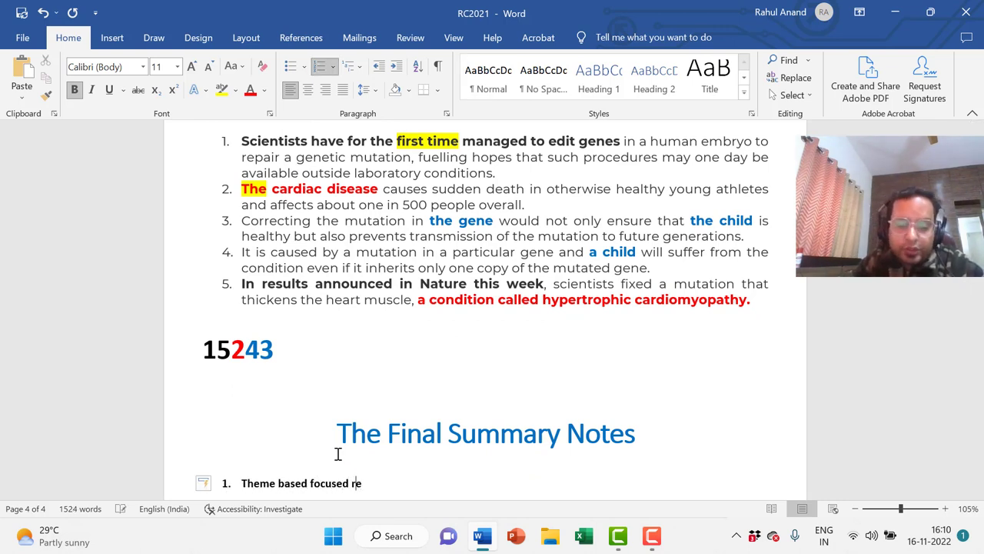
pyautogui.write('ading')
pyautogui.press('Return')
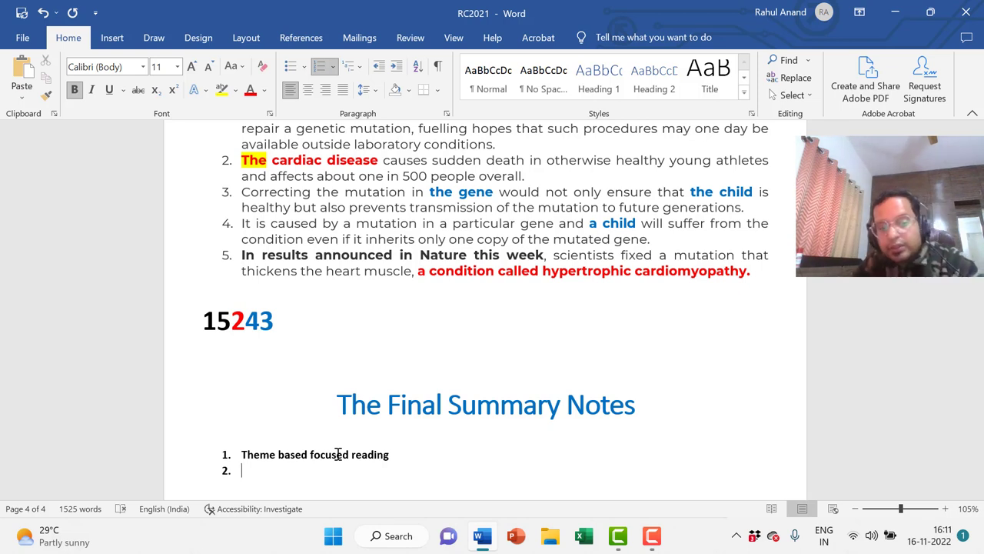
pyautogui.write('Question Dema')
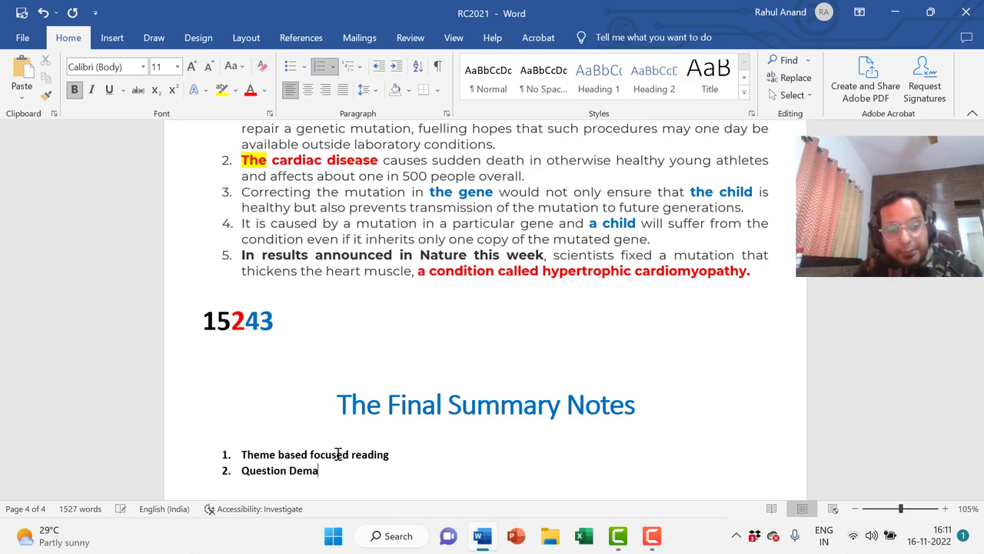
pyautogui.write('nd')
pyautogui.press('Return')
pyautogui.write('Elaimi')
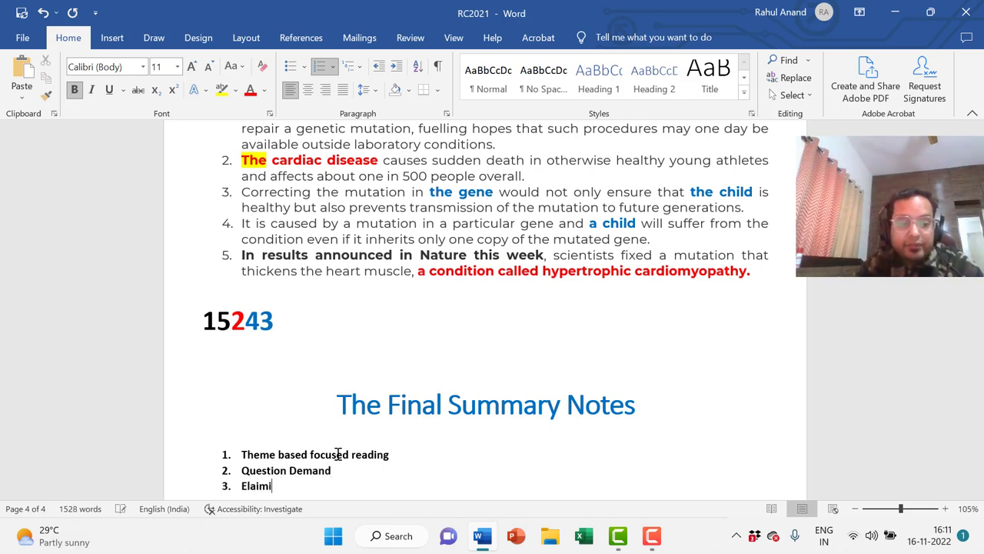
pyautogui.press('BackSpace')
pyautogui.press('BackSpace')
pyautogui.press('BackSpace')
pyautogui.press('BackSpace')
pyautogui.write('im')
pyautogui.press('BackSpace')
pyautogui.press('BackSpace')
pyautogui.write('iminate')
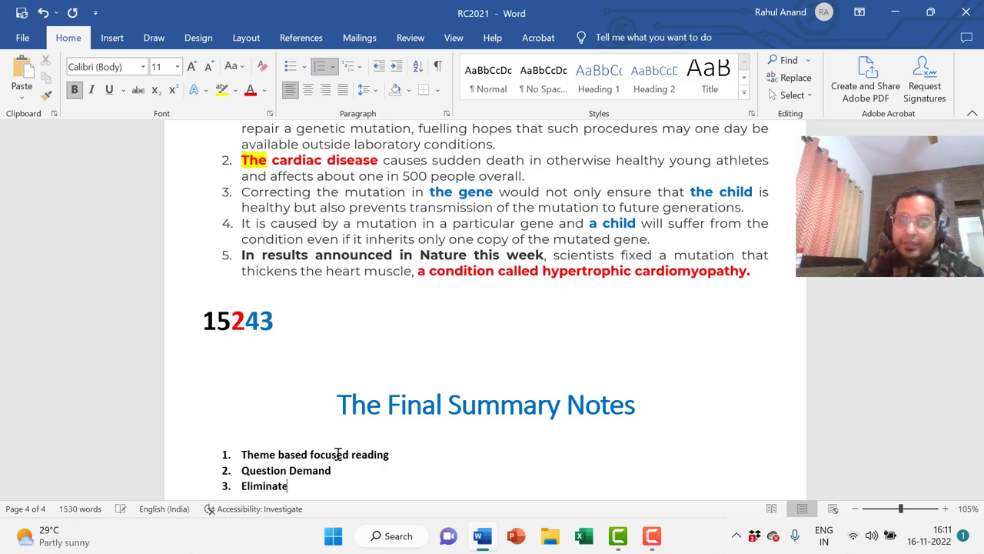
pyautogui.press('Return')
pyautogui.press('Return')
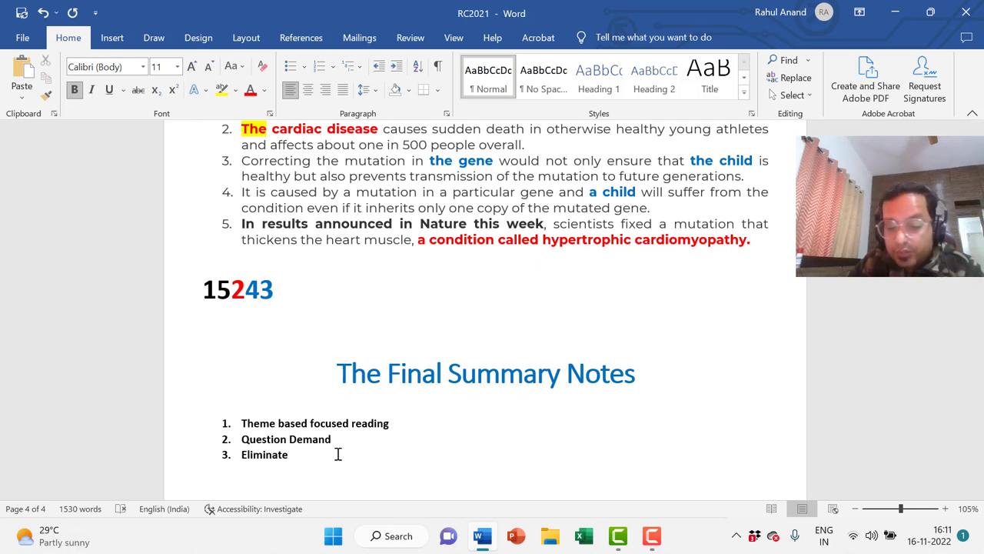
# Below the list, type the 'Algorithmic Reading Comprehension: Pdf - 63-68 => RC Glossary - QT11' reading-tips note
pyautogui.press('Return')
pyautogui.write('Algor')
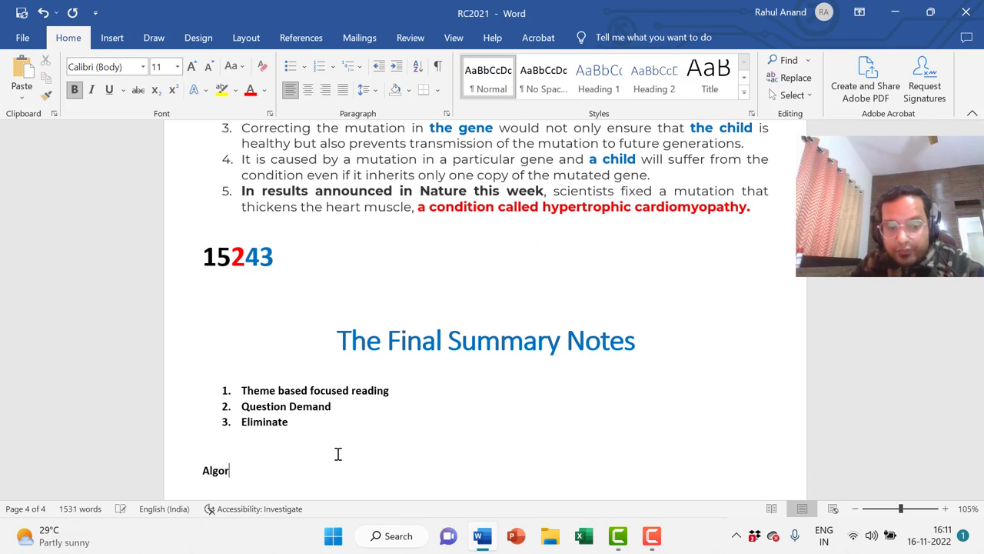
pyautogui.write('ithmic Reading')
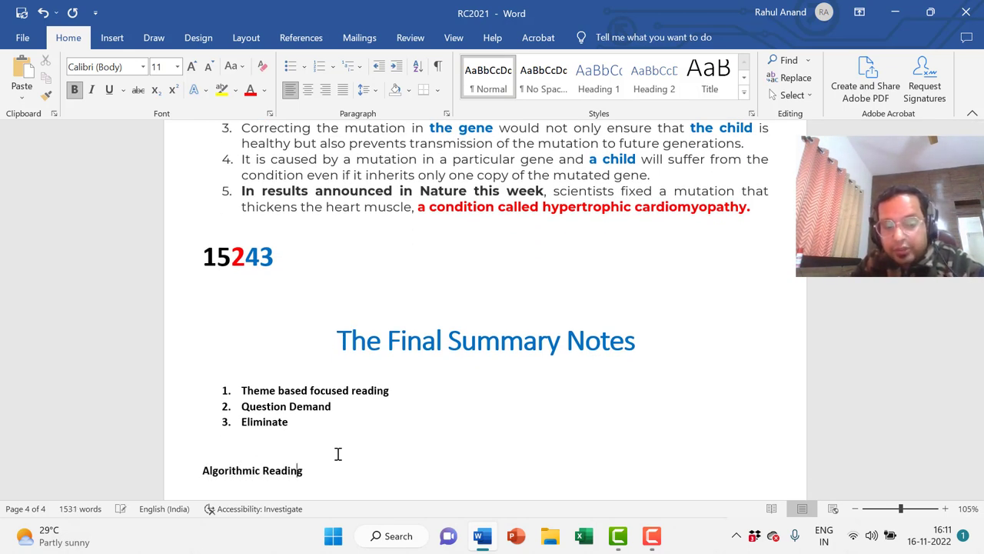
pyautogui.write(' Comprehension: ')
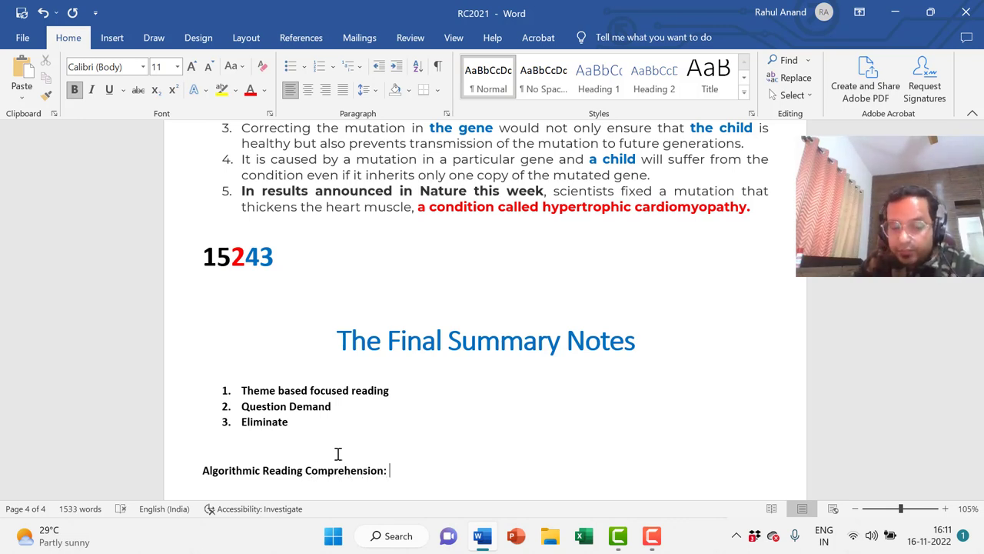
pyautogui.write('P')
pyautogui.press('BackSpace')
pyautogui.write('Pdf')
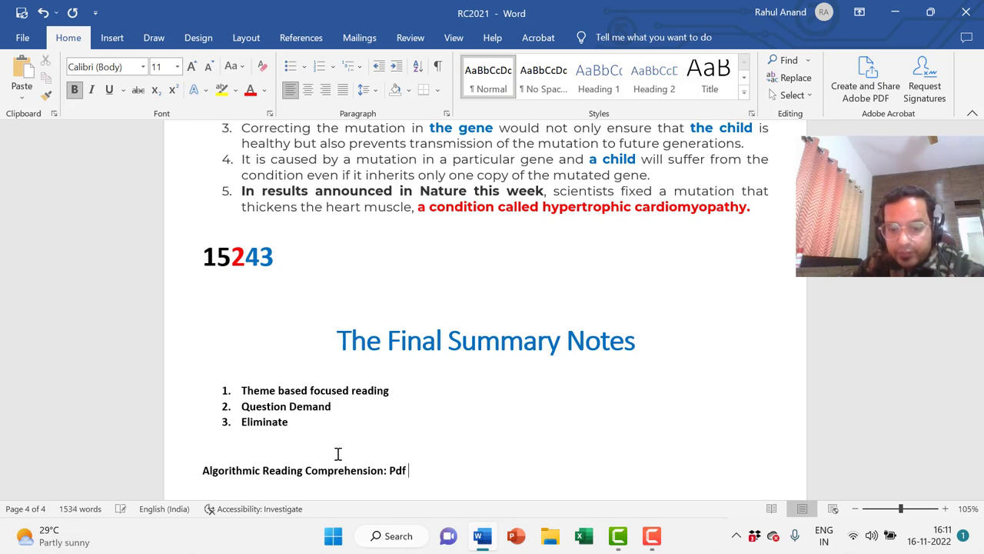
pyautogui.write(' - 63068')
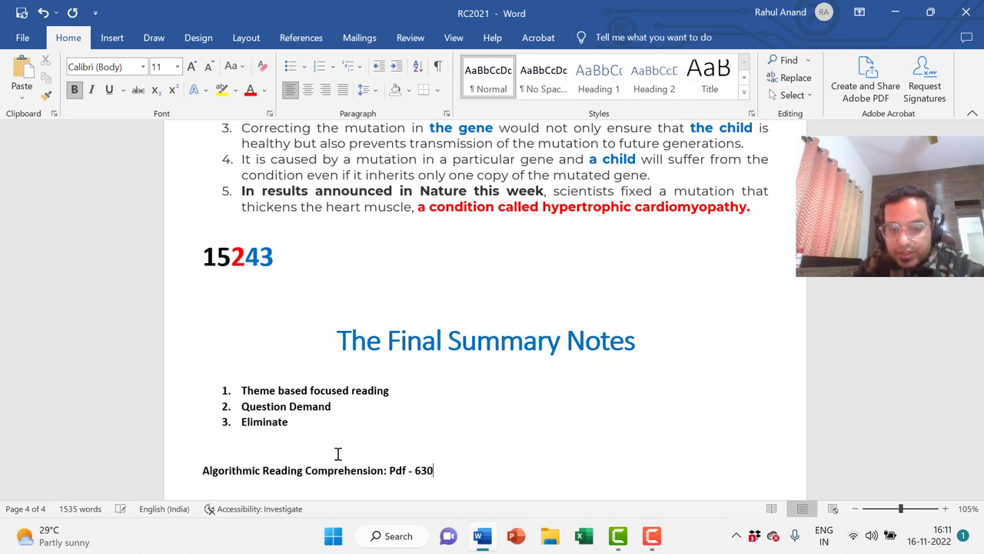
pyautogui.press('BackSpace')
pyautogui.press('BackSpace')
pyautogui.press('BackSpace')
pyautogui.write('-68 =')
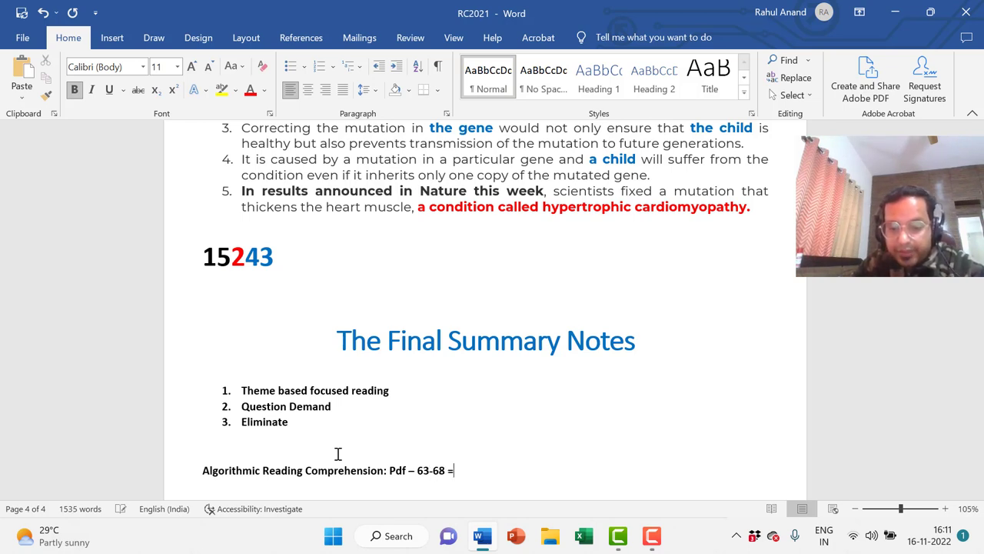
pyautogui.write('> RC Gl')
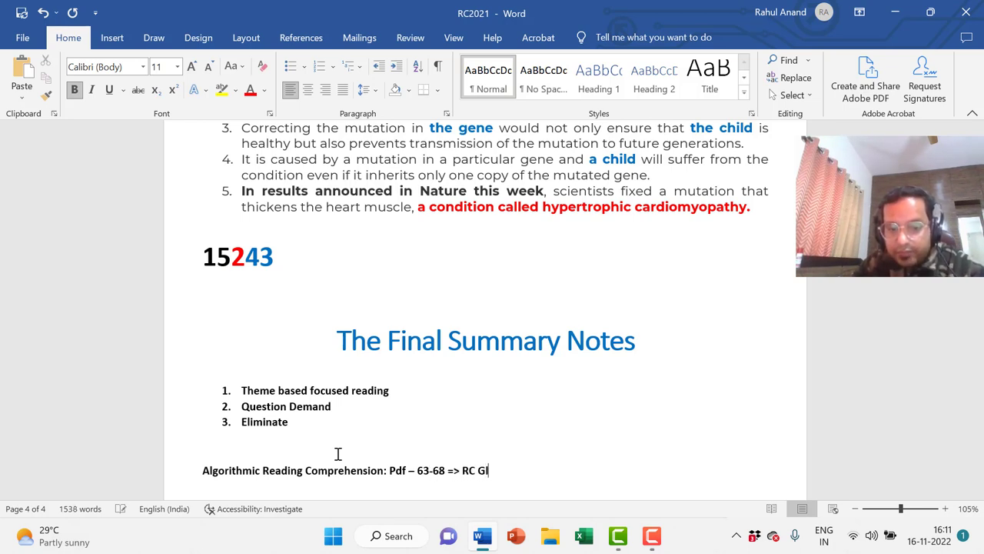
pyautogui.write('ossary - ')
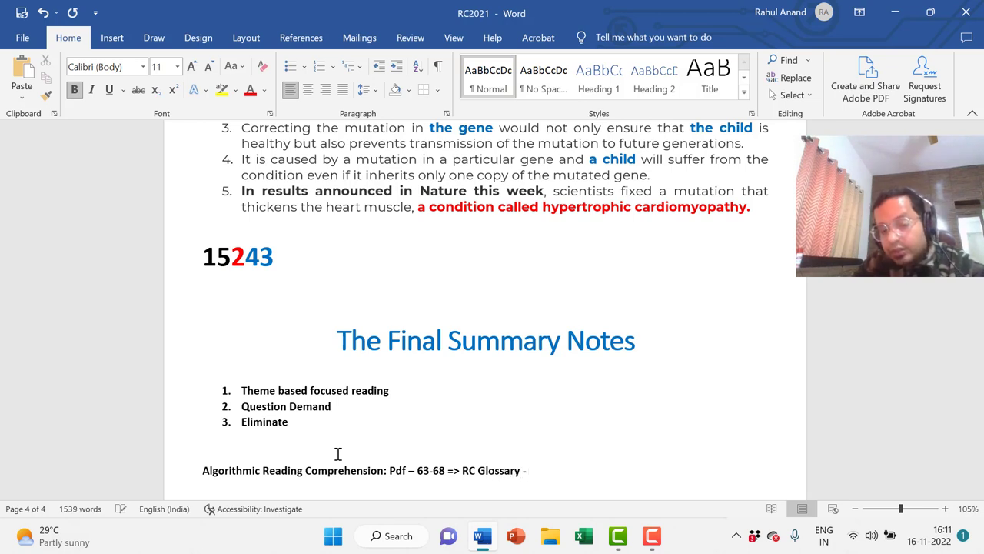
pyautogui.write('QT11 - 3-4 times re-read before CAT. Keep reading at least 30-45 minutes every day - posture | theme based')
pyautogui.press('BackSpace')
pyautogui.press('BackSpace')
pyautogui.write('4')
pyautogui.press('BackSpace')
pyautogui.write('ed reading. Relevant')
# Remove the stray blank lines above the Algorithmic paragraph and above the title
pyautogui.press('Return')
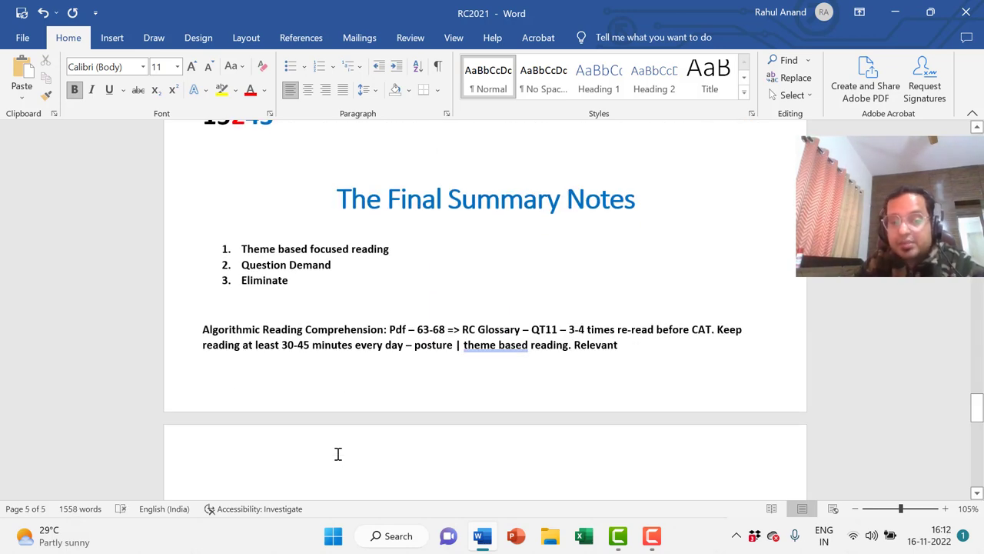
pyautogui.press('BackSpace')
pyautogui.press('Delete')
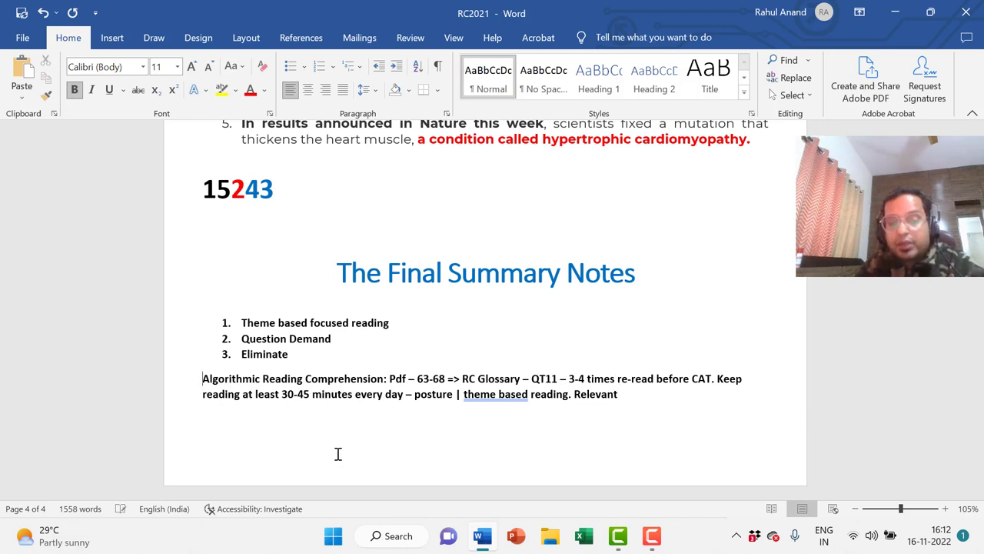
pyautogui.press('Down')
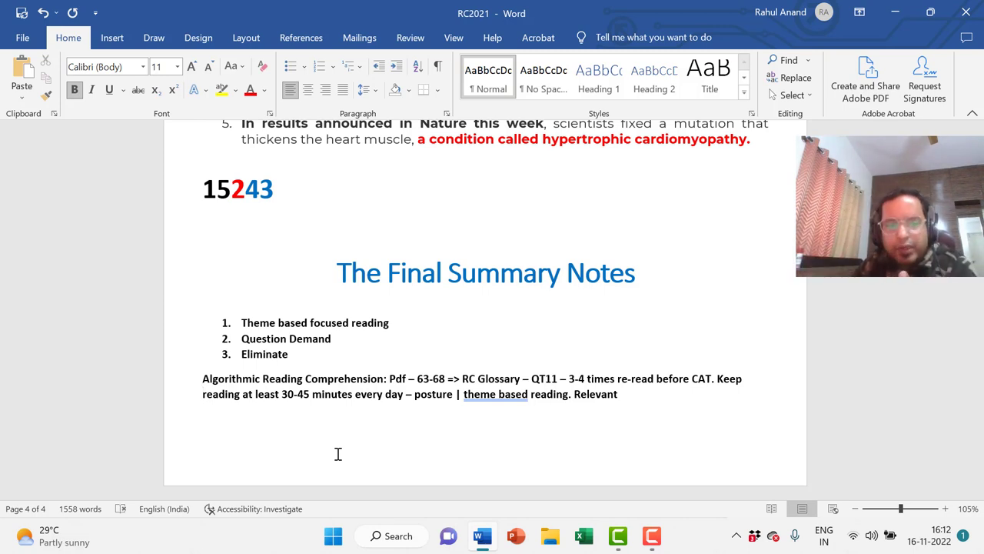
pyautogui.click(367, 242)
pyautogui.press('Delete')
pyautogui.press('Down')
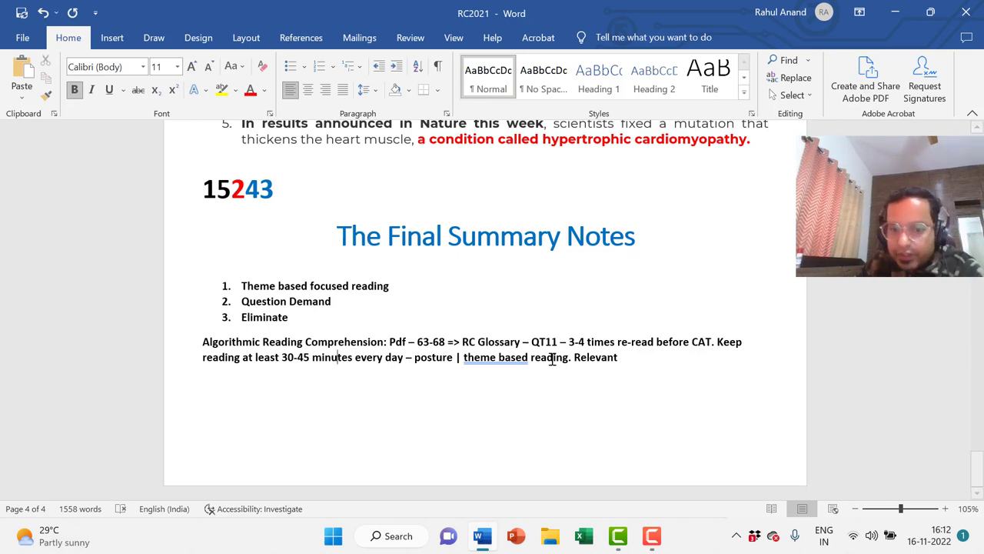
pyautogui.click(651, 536)
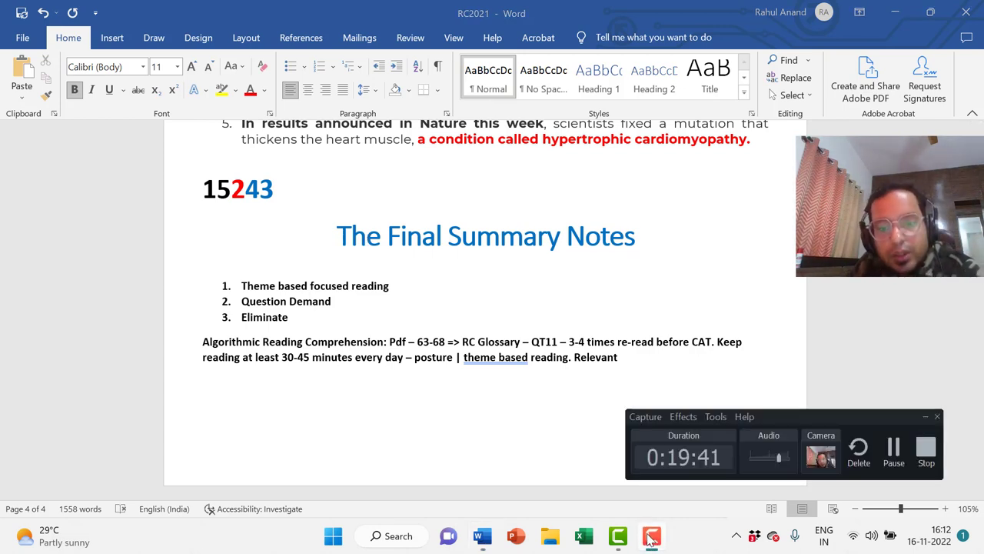